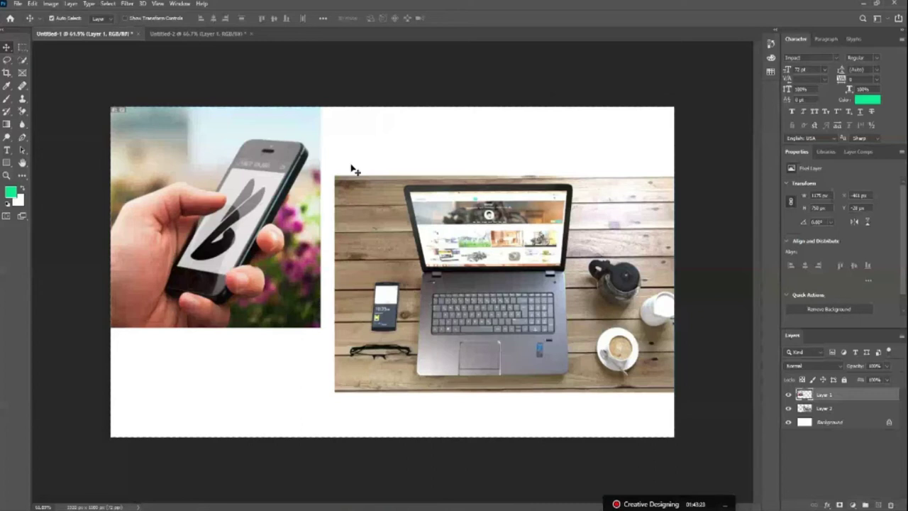
# - Switch to Untitled-2 and start a new Custom 1920 × 1080 px document
pyautogui.click(195, 33)
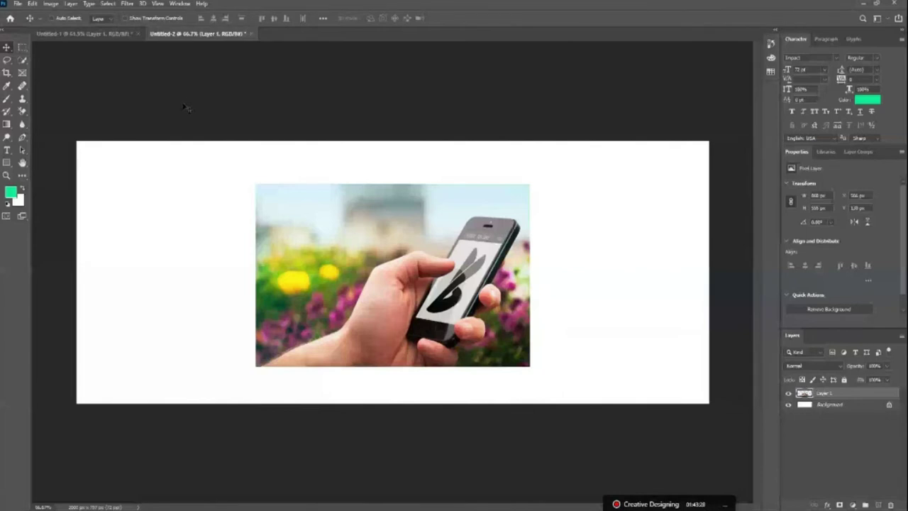
pyautogui.hotkey('ctrl', 'n')
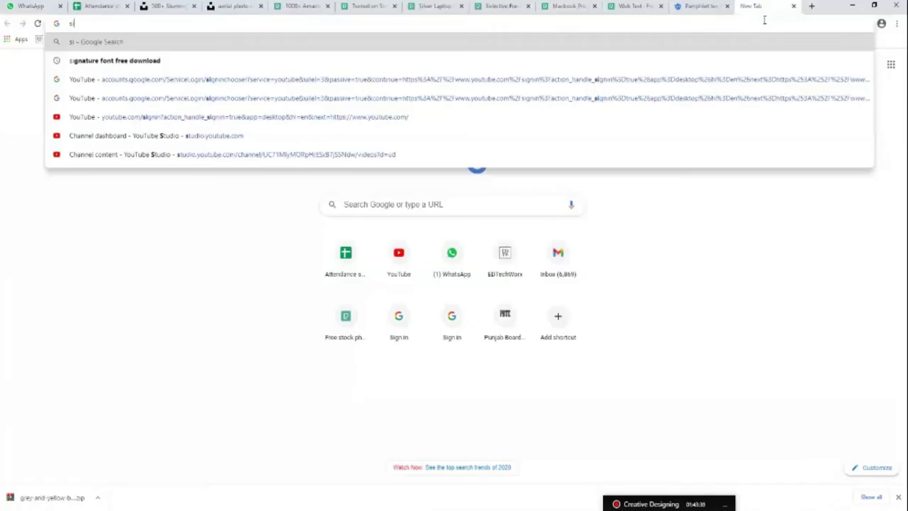
# - Search Google for 'silhouette' and show the image results
pyautogui.write('sil')
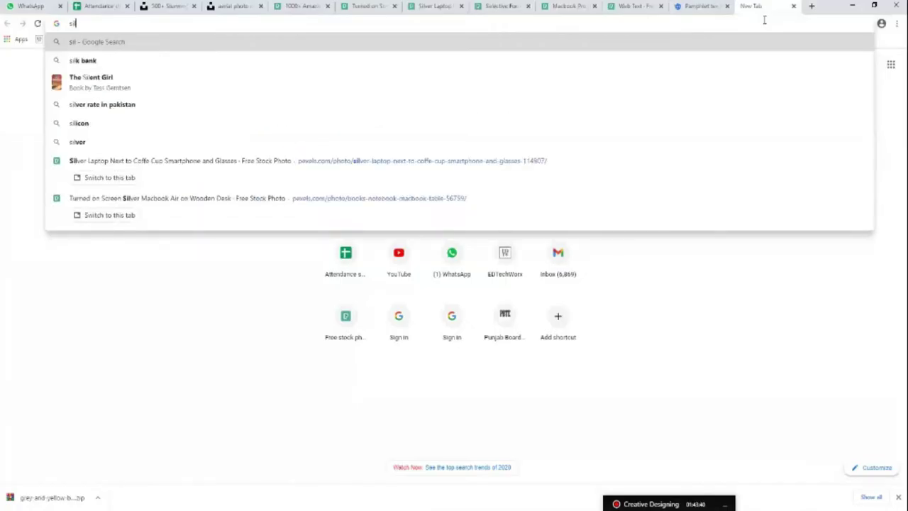
pyautogui.write('houette')
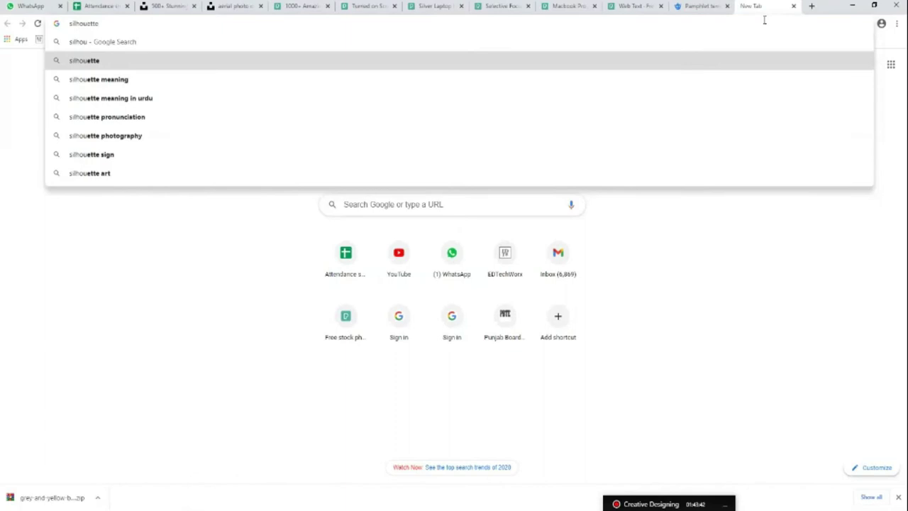
pyautogui.press('Return')
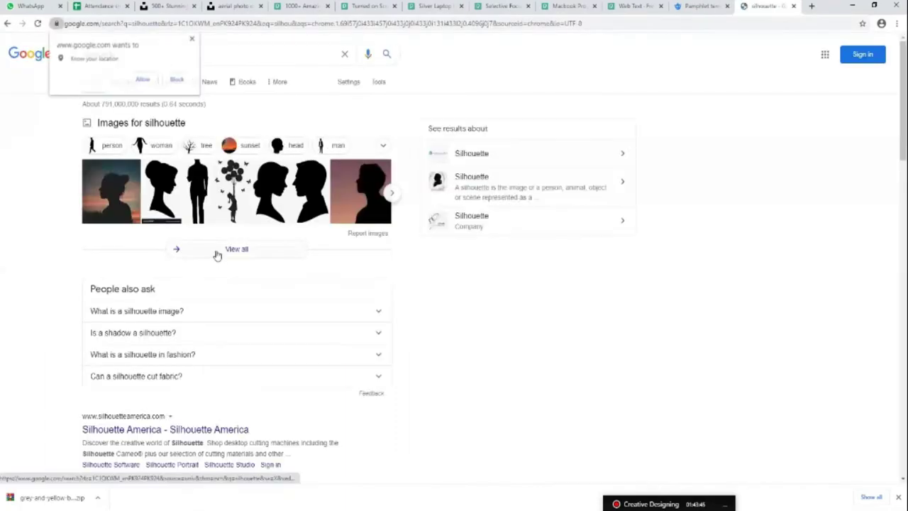
pyautogui.click(127, 83)
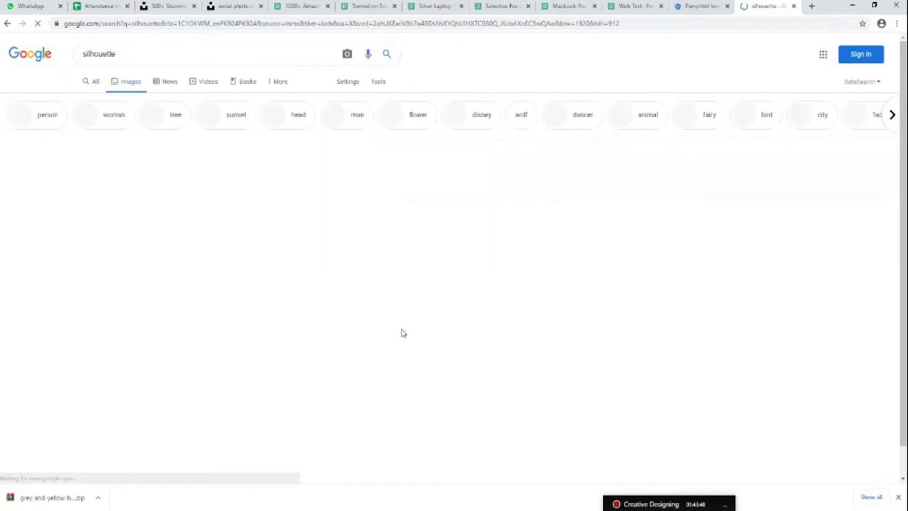
# - Browse the silhouette images and open the flamingo silhouette preview
pyautogui.scroll(-3, 401, 333)
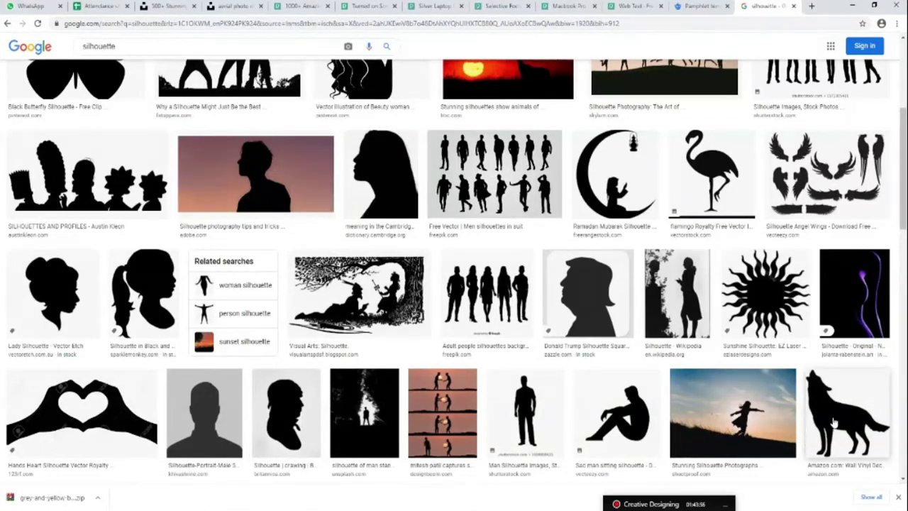
pyautogui.scroll(-1, 826, 420)
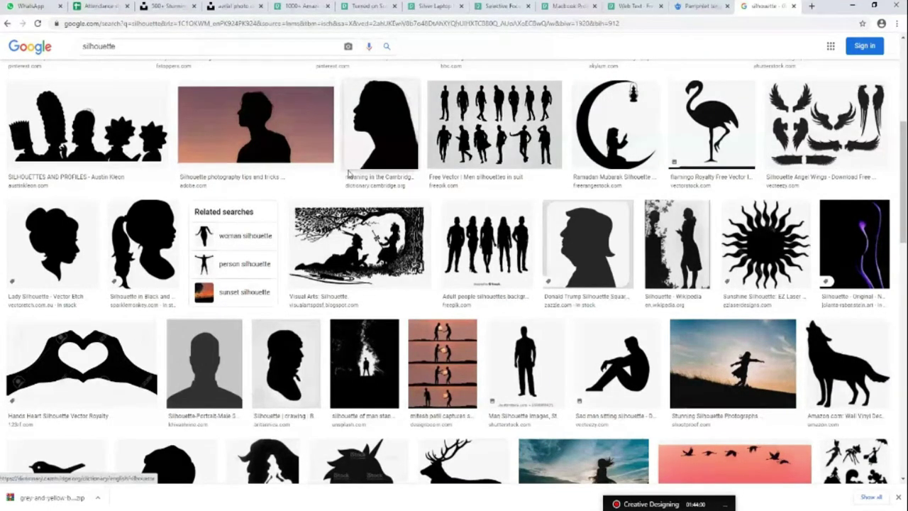
pyautogui.scroll(3, 213, 269)
pyautogui.scroll(-1, 605, 284)
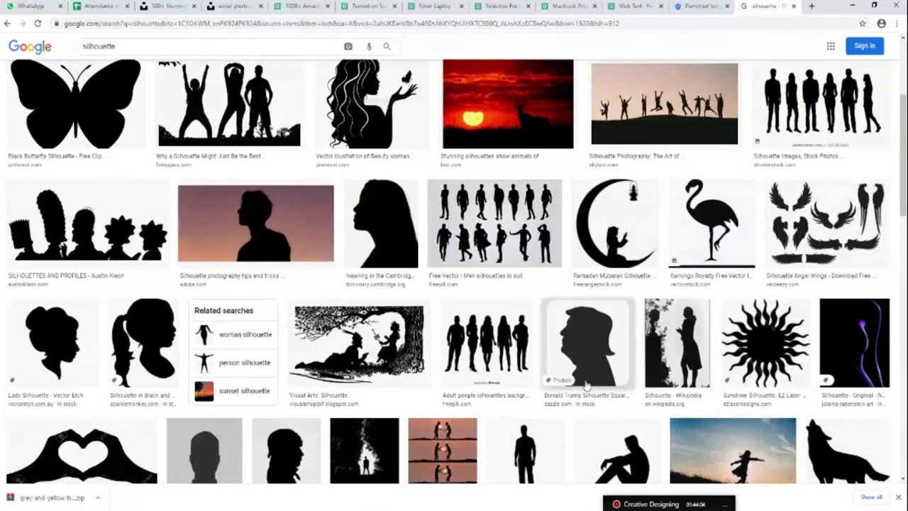
pyautogui.scroll(2, 586, 384)
pyautogui.scroll(2, 586, 384)
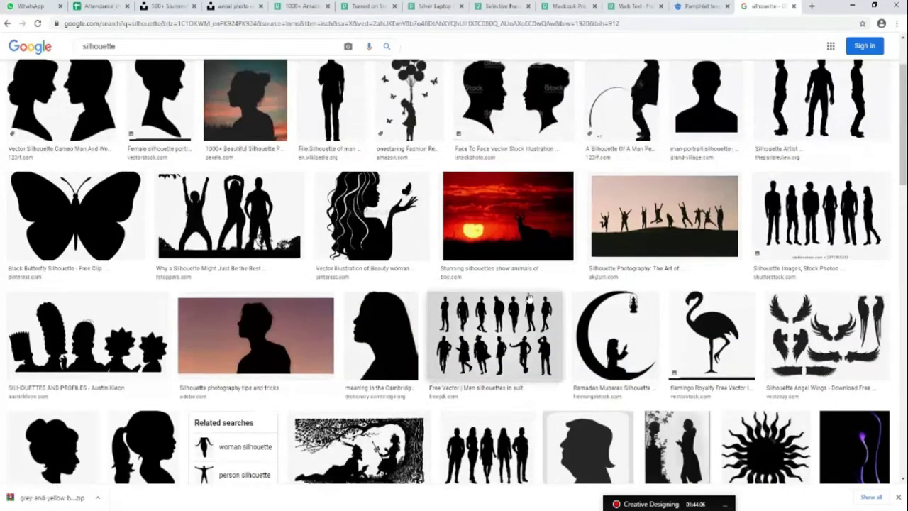
pyautogui.scroll(-1, 706, 206)
pyautogui.scroll(-4, 706, 206)
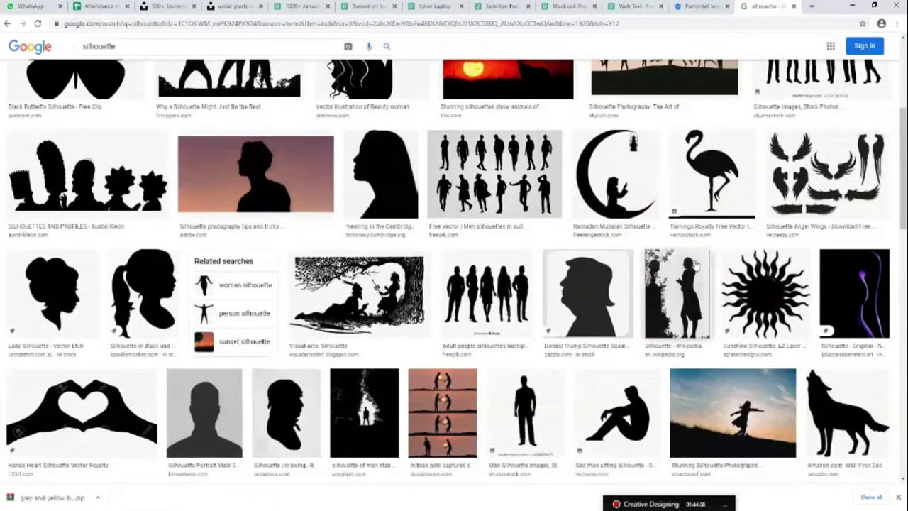
pyautogui.click(706, 206)
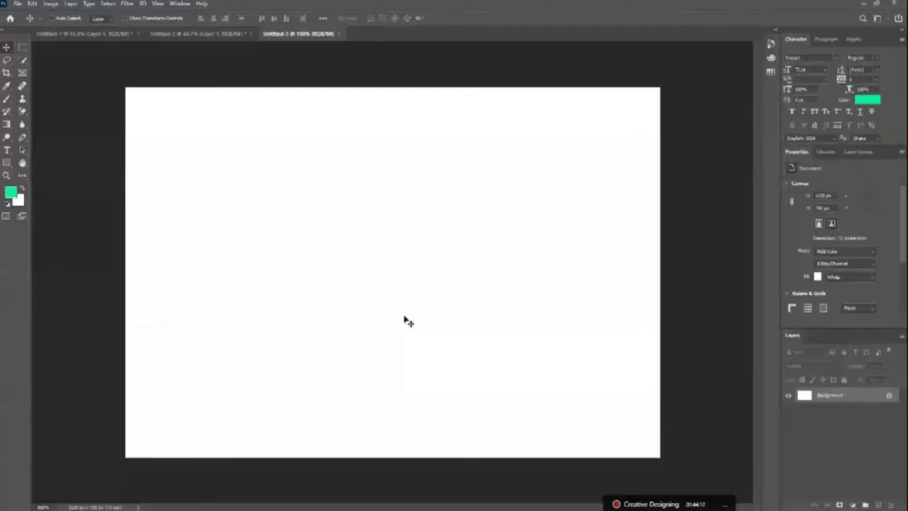
# - Paste the flamingo silhouette into the new document and move it up
pyautogui.hotkey('ctrl', 'v')
pyautogui.moveTo(409, 318); pyautogui.dragTo(405, 290)
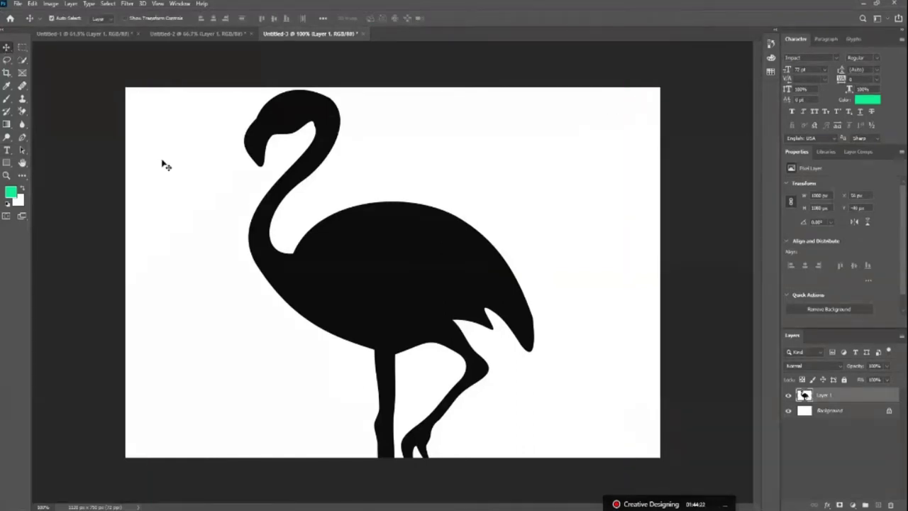
pyautogui.hotkey('ctrl', '-')
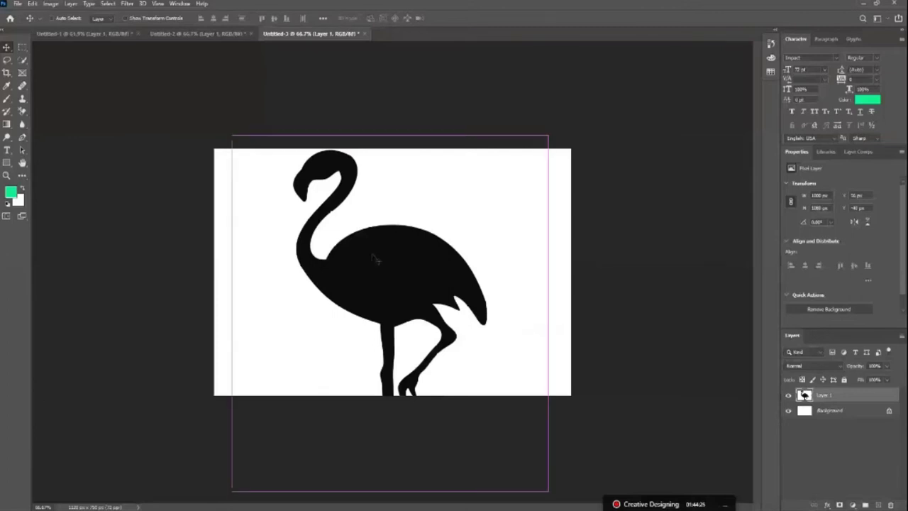
# - Scale the flamingo down so the whole bird fits, then fit the canvas on screen
pyautogui.hotkey('ctrl', 't')
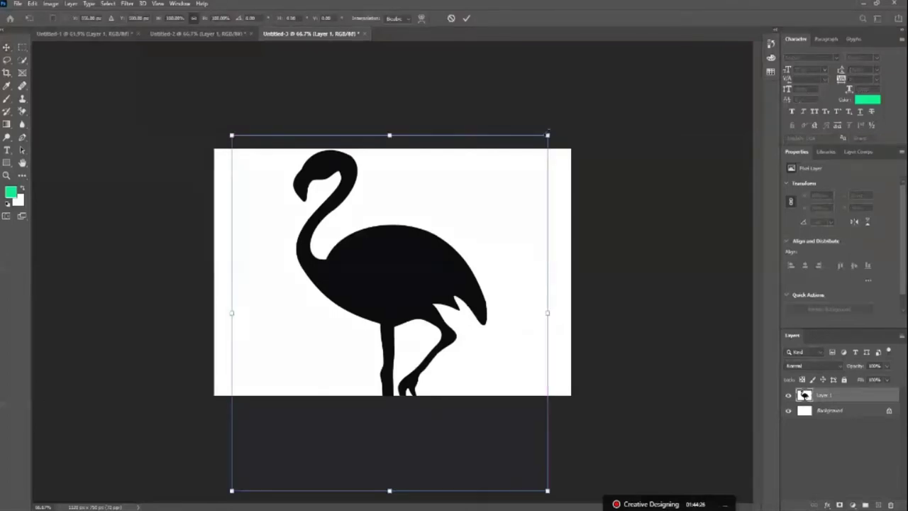
pyautogui.moveTo(547, 134); pyautogui.dragTo(527, 165)
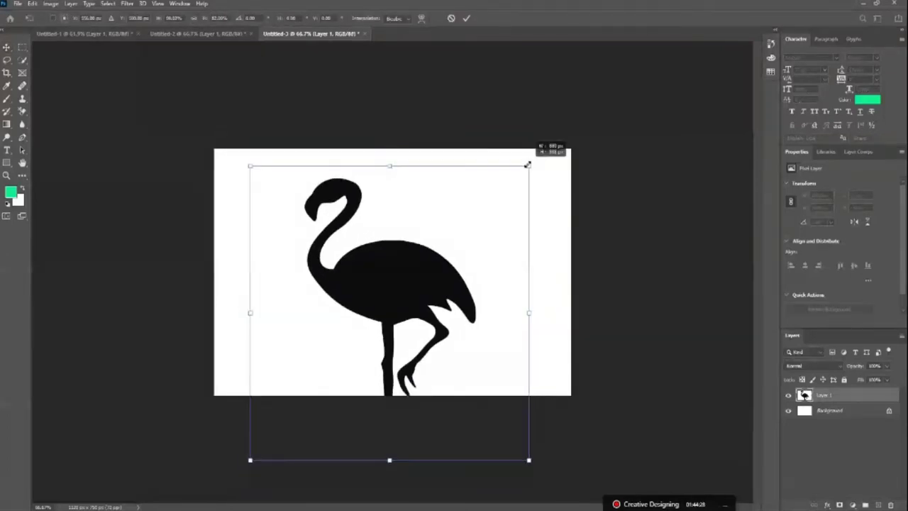
pyautogui.moveTo(422, 269); pyautogui.dragTo(427, 242)
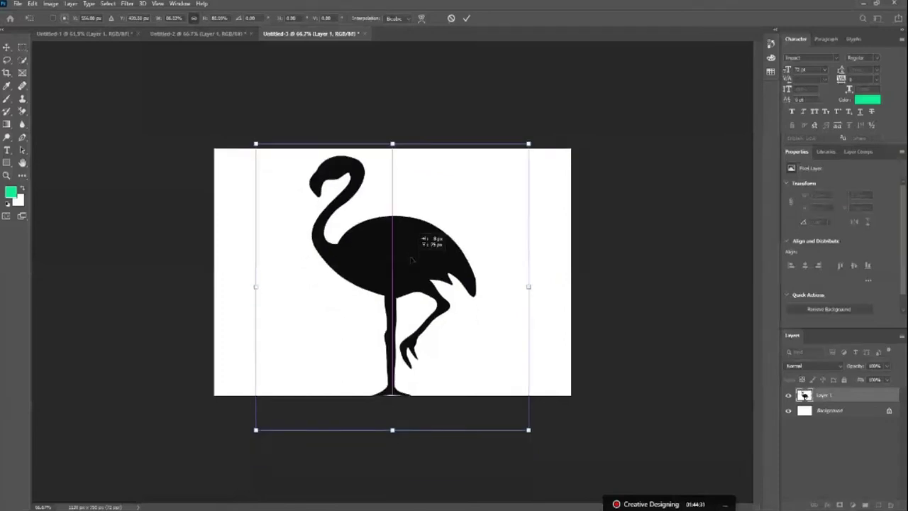
pyautogui.click(465, 19)
pyautogui.press('z')
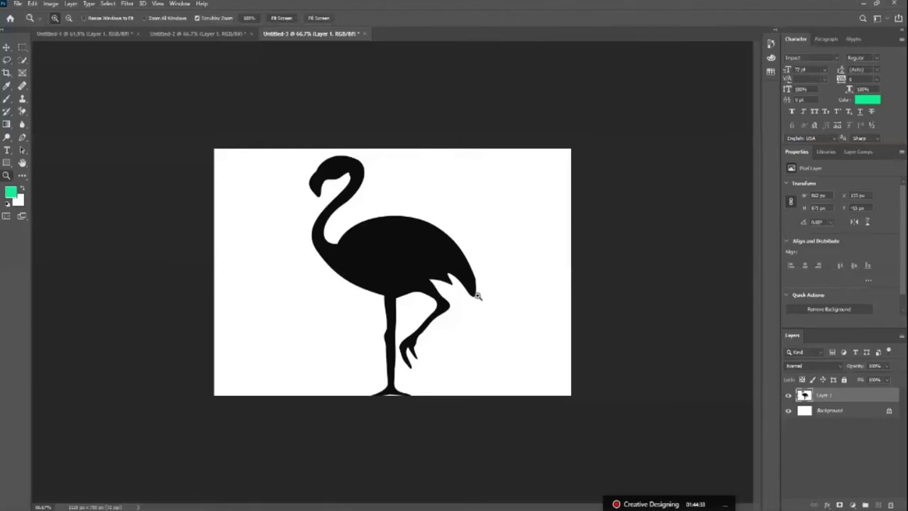
pyautogui.hotkey('ctrl', '0')
# - Draw a canvas-covering orange rectangle and send it below the flamingo's Layer 1
pyautogui.press('v')
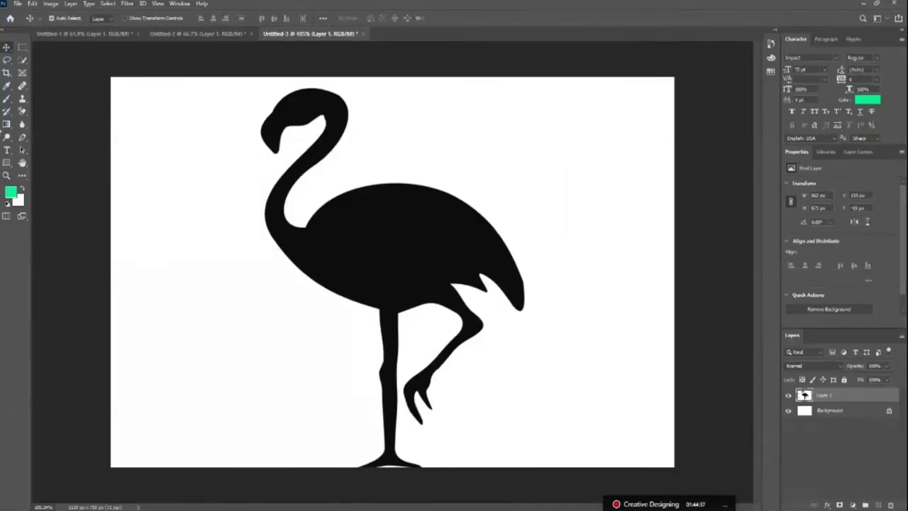
pyautogui.click(6, 163)
pyautogui.moveTo(111, 74)
pyautogui.mouseDown()
pyautogui.moveTo(562, 468)
pyautogui.moveTo(684, 477)
pyautogui.mouseUp()
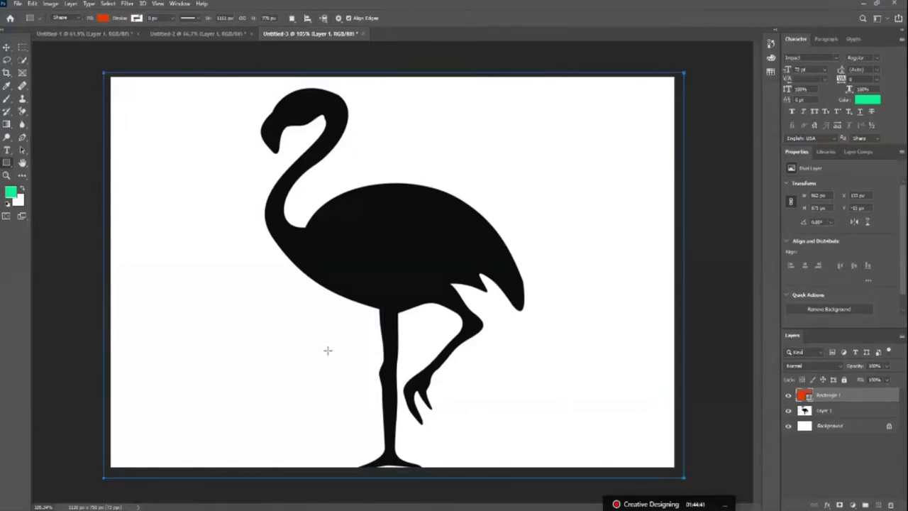
pyautogui.click(7, 47)
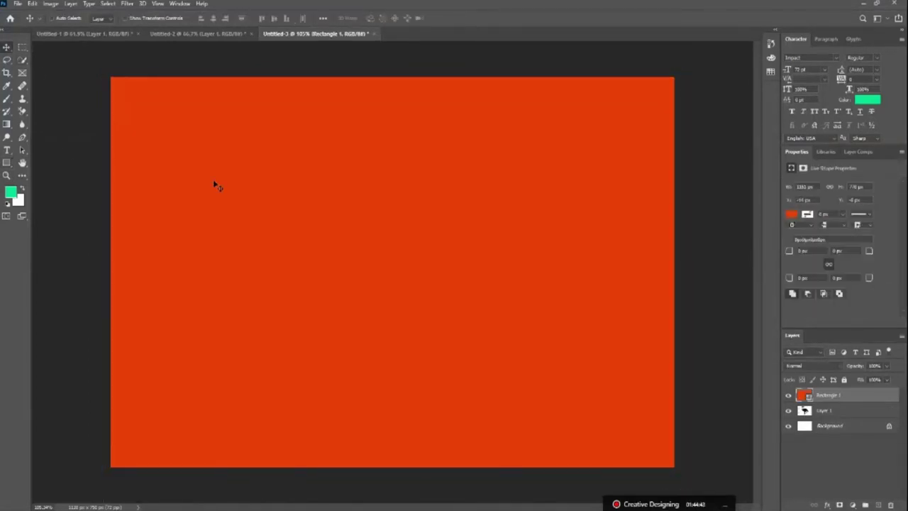
pyautogui.hotkey('ctrl', '[')
pyautogui.click(108, 235)
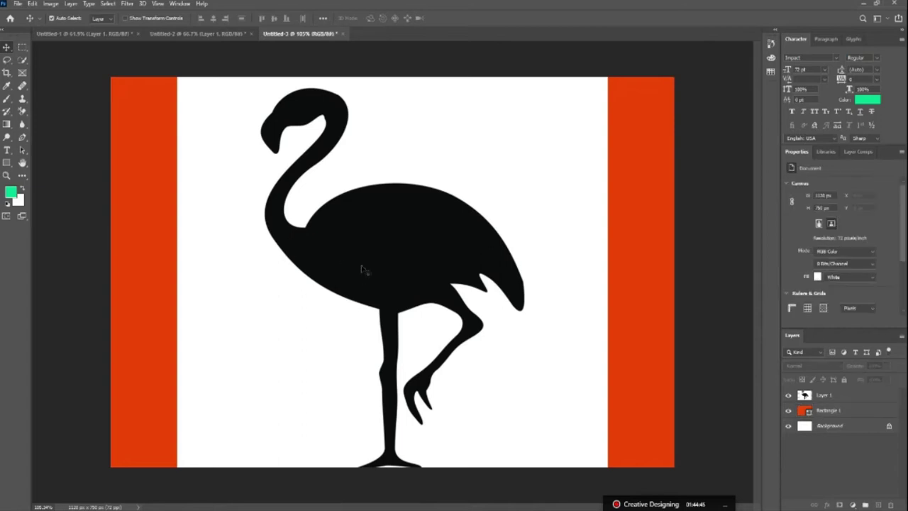
pyautogui.click(273, 268)
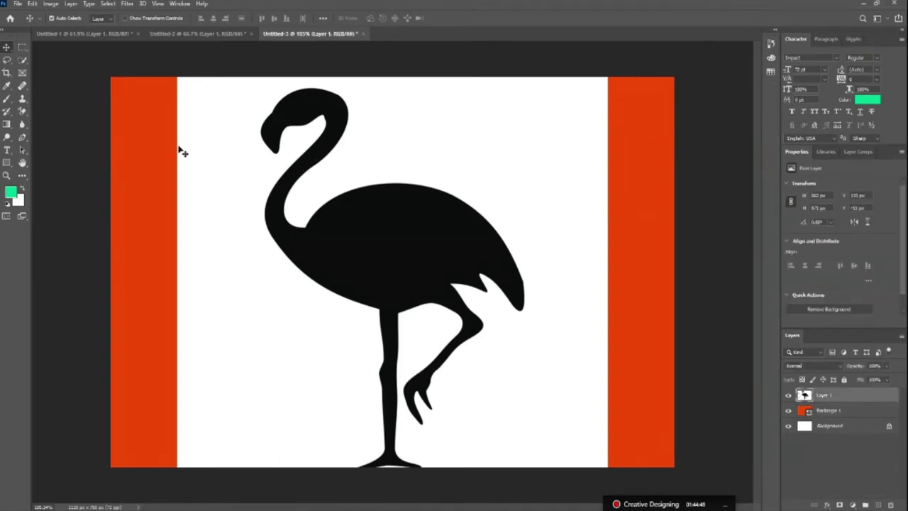
# - Select the black flamingo with the Magic Wand and copy it to Layer 2
pyautogui.click(22, 61)
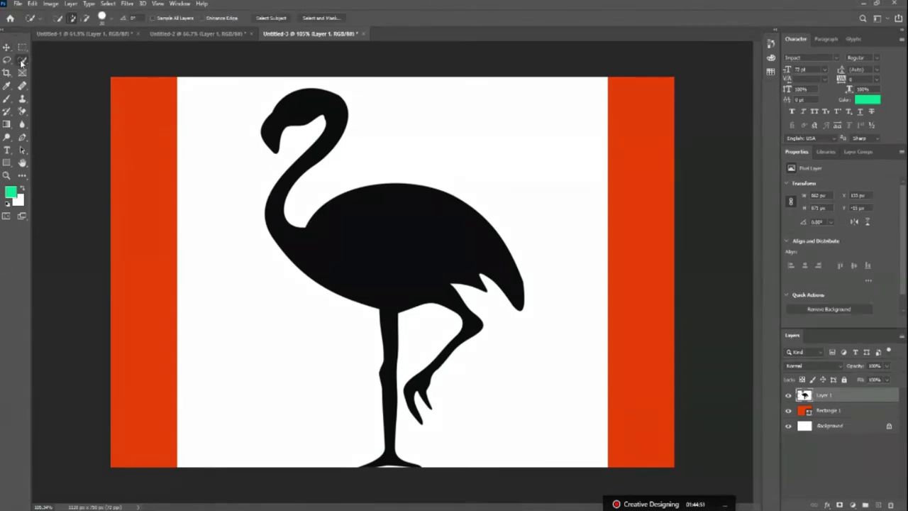
pyautogui.rightClick(22, 61)
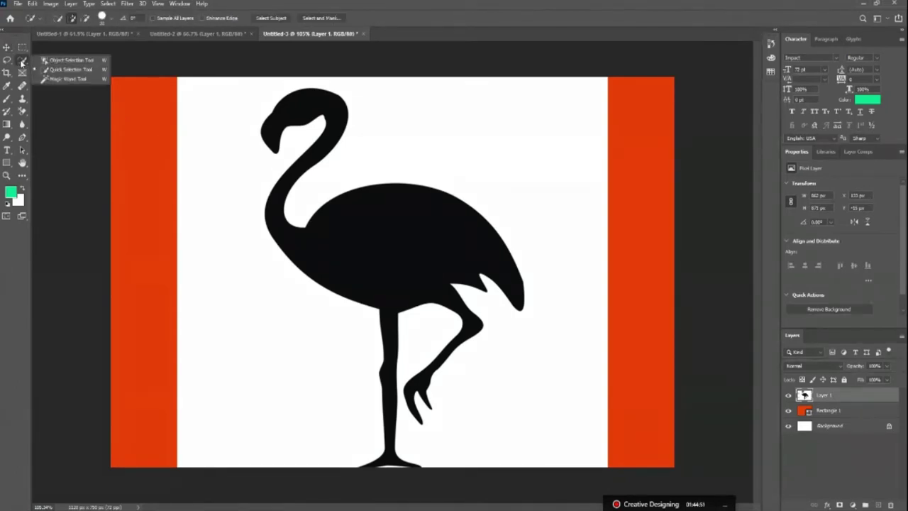
pyautogui.click(72, 80)
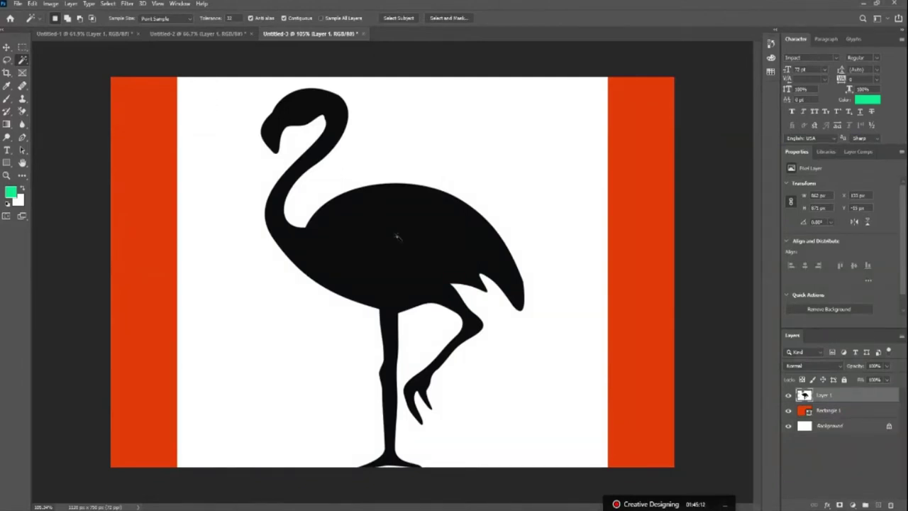
pyautogui.click(383, 234)
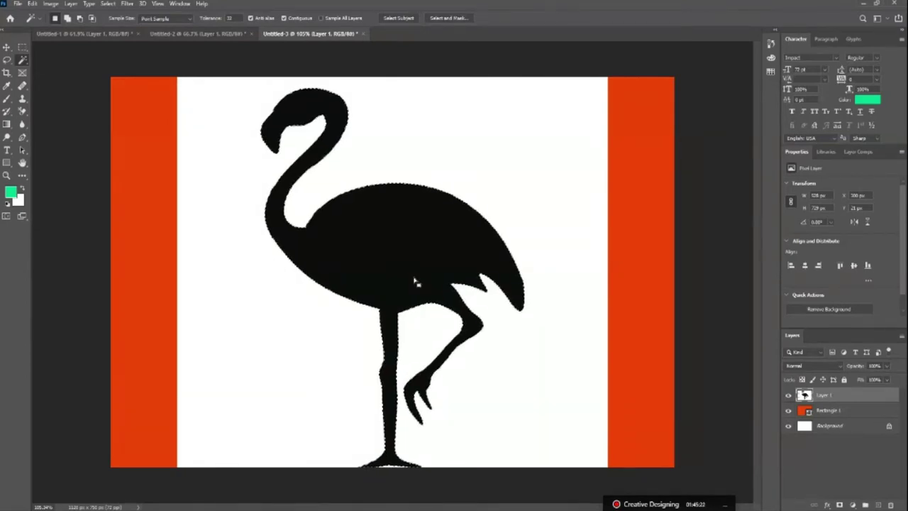
pyautogui.moveTo(430, 283); pyautogui.dragTo(179, 113)
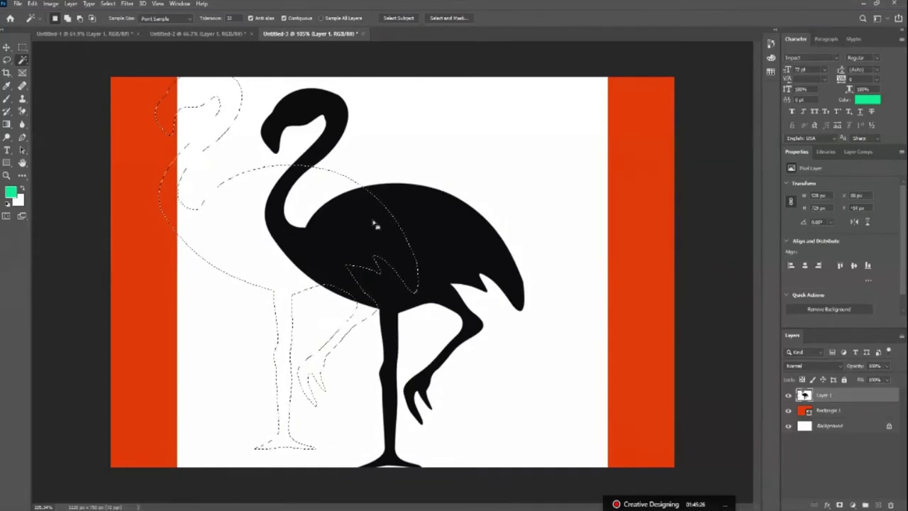
pyautogui.hotkey('ctrl', 'z')
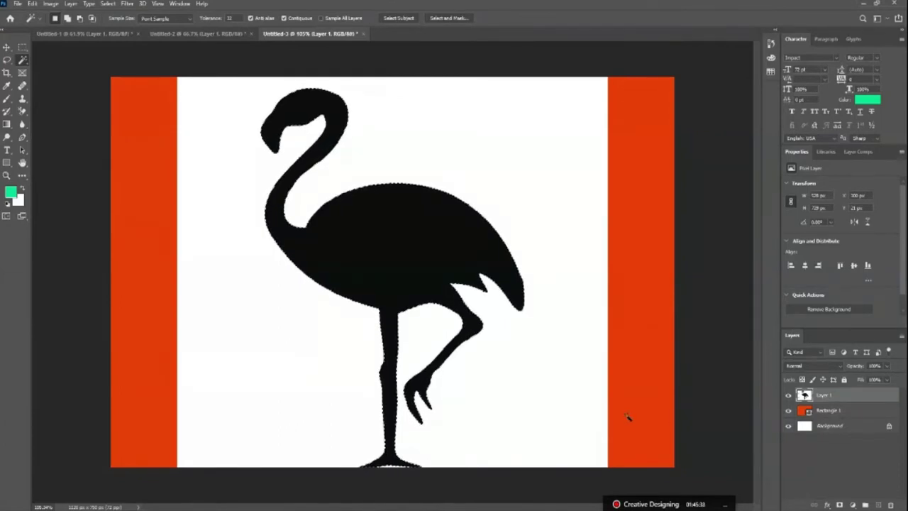
pyautogui.hotkey('ctrl', 'j')
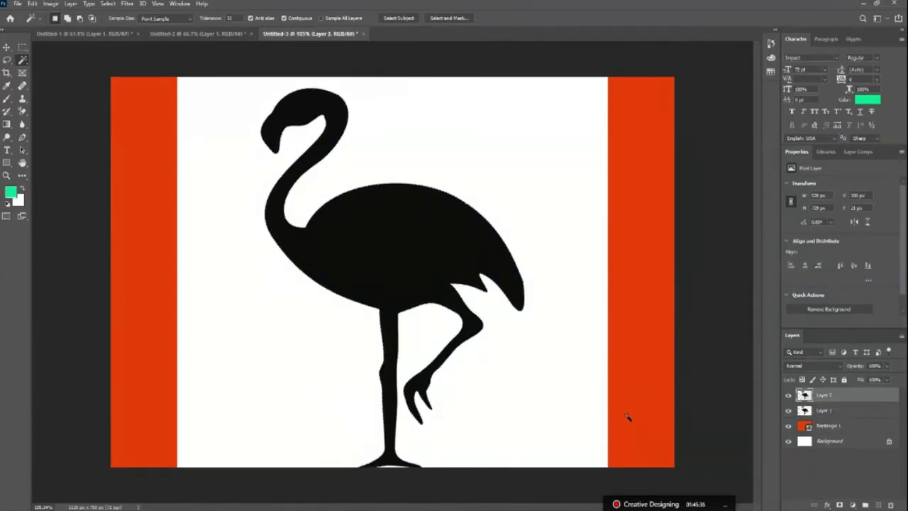
# - Hide Layer 1 and nudge the Layer 2 flamingo slightly up and right
pyautogui.click(788, 410)
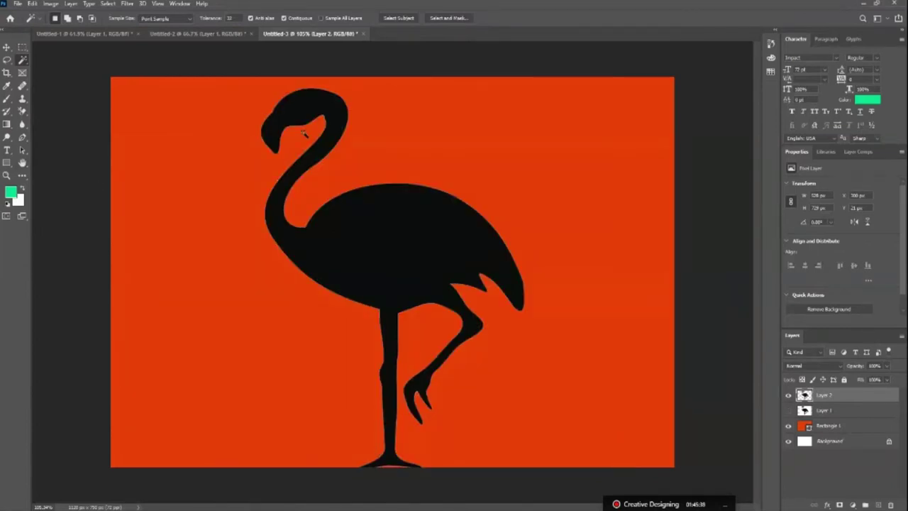
pyautogui.click(6, 47)
pyautogui.moveTo(409, 249)
pyautogui.mouseDown()
pyautogui.moveTo(423, 201)
pyautogui.moveTo(417, 250)
pyautogui.mouseUp()
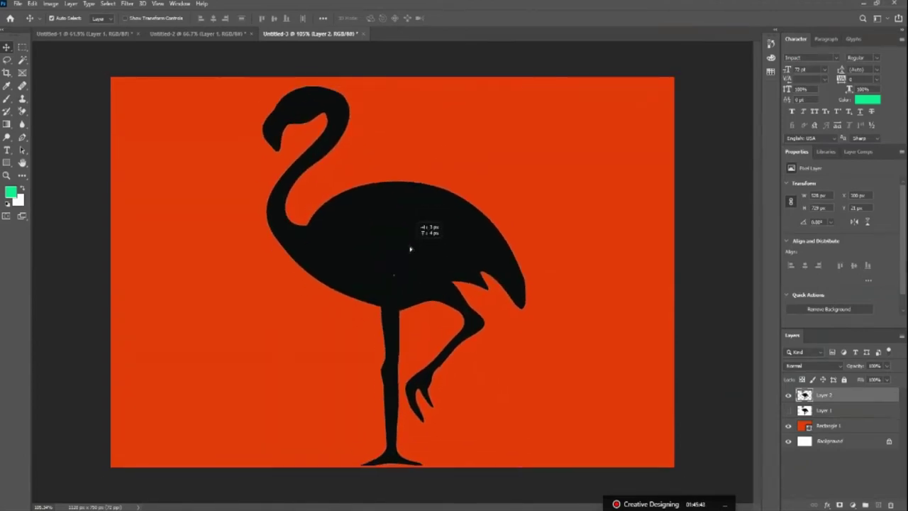
pyautogui.moveTo(417, 250); pyautogui.dragTo(418, 248)
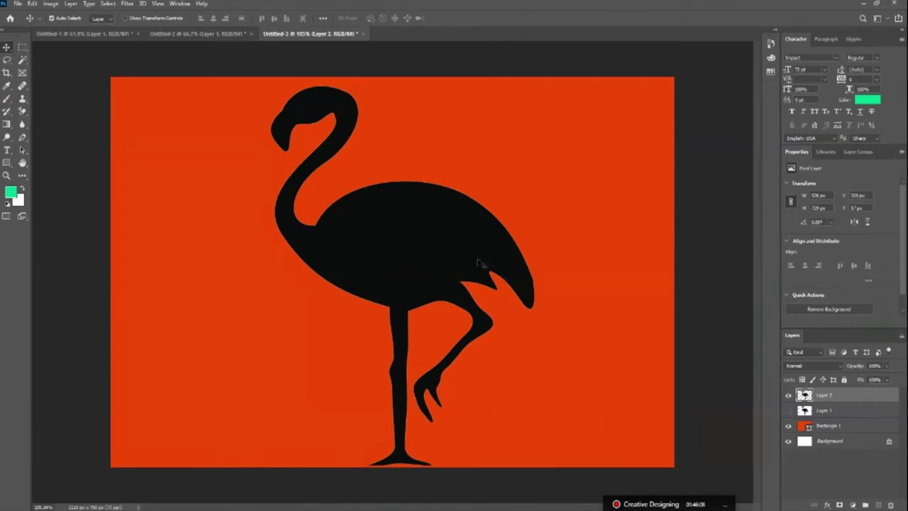
pyautogui.moveTo(457, 261); pyautogui.dragTo(458, 260)
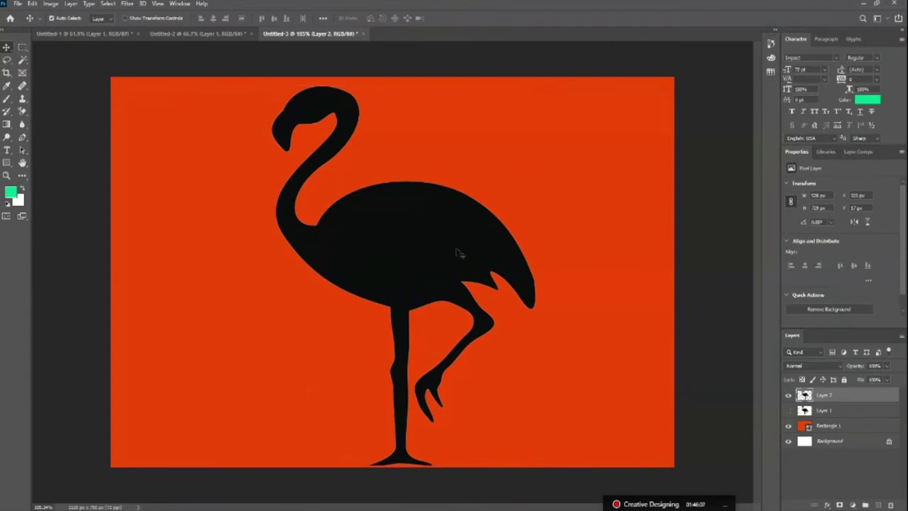
# - In Untitled-1, place the phone photo on the left and the laptop photo on the right
pyautogui.click(192, 34)
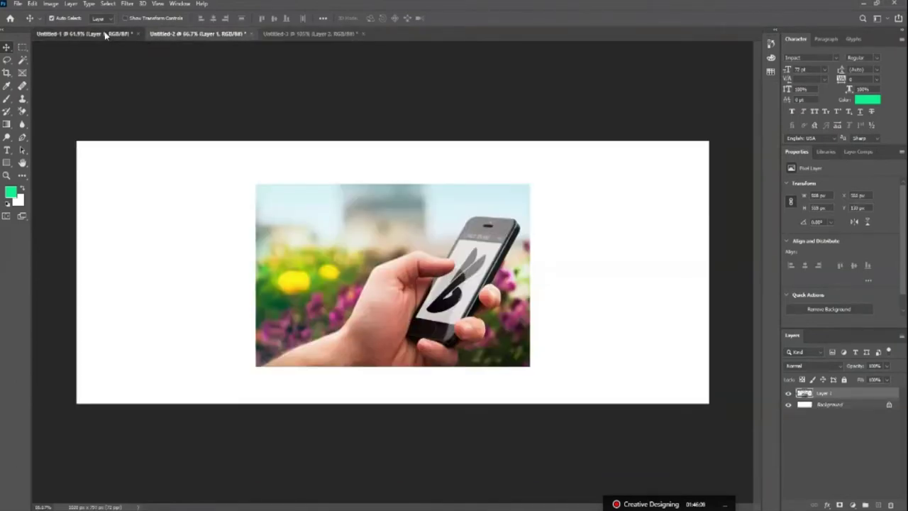
pyautogui.click(85, 33)
pyautogui.moveTo(266, 265); pyautogui.dragTo(266, 303)
pyautogui.moveTo(483, 320)
pyautogui.mouseDown()
pyautogui.moveTo(402, 291)
pyautogui.moveTo(513, 302)
pyautogui.moveTo(634, 290)
pyautogui.mouseUp()
pyautogui.moveTo(386, 270); pyautogui.dragTo(397, 284)
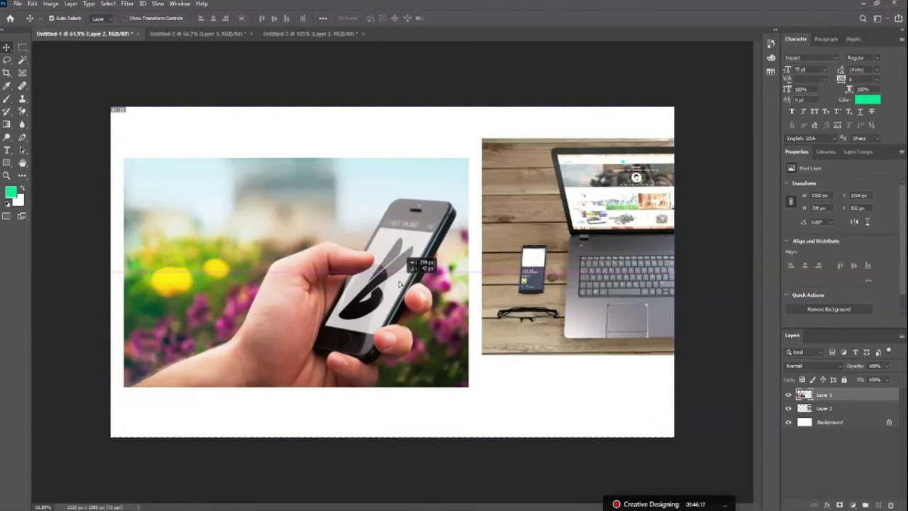
pyautogui.moveTo(528, 291); pyautogui.dragTo(563, 294)
pyautogui.moveTo(354, 298)
pyautogui.mouseDown()
pyautogui.moveTo(403, 298)
pyautogui.moveTo(395, 280)
pyautogui.mouseUp()
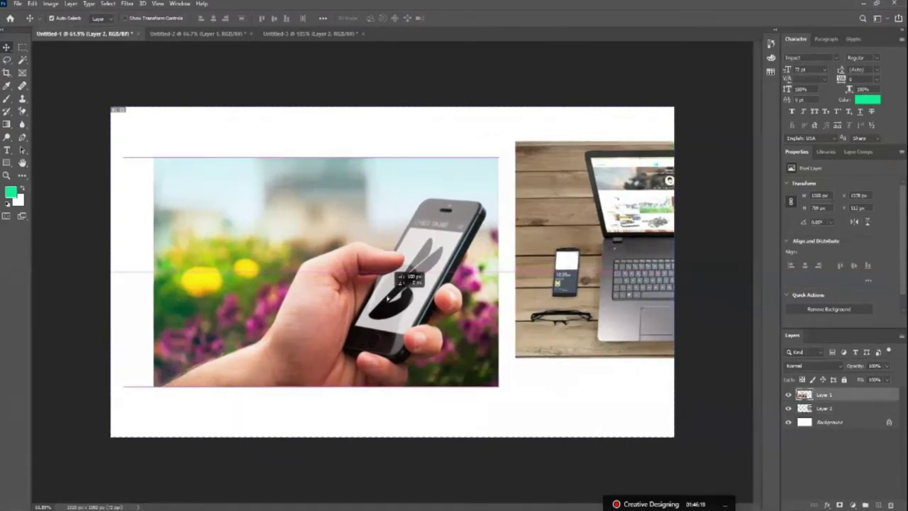
pyautogui.moveTo(561, 316); pyautogui.dragTo(566, 329)
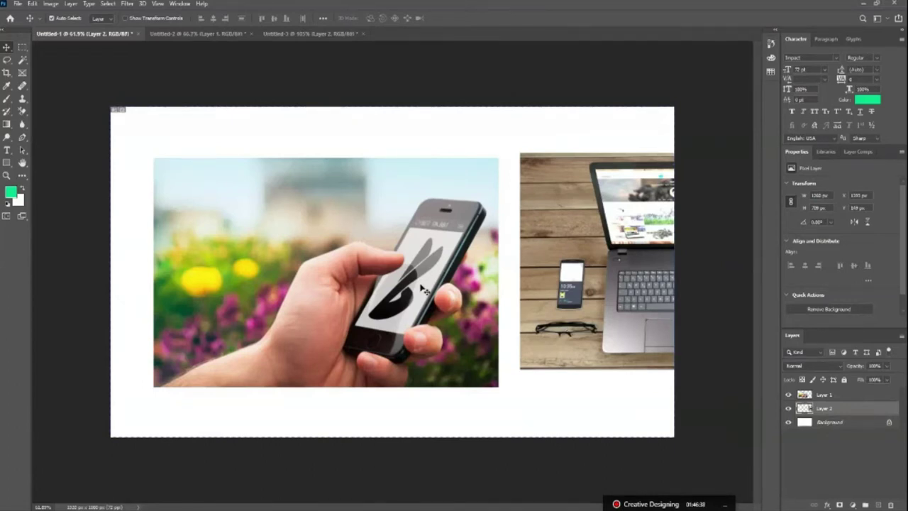
pyautogui.moveTo(424, 290); pyautogui.dragTo(423, 284)
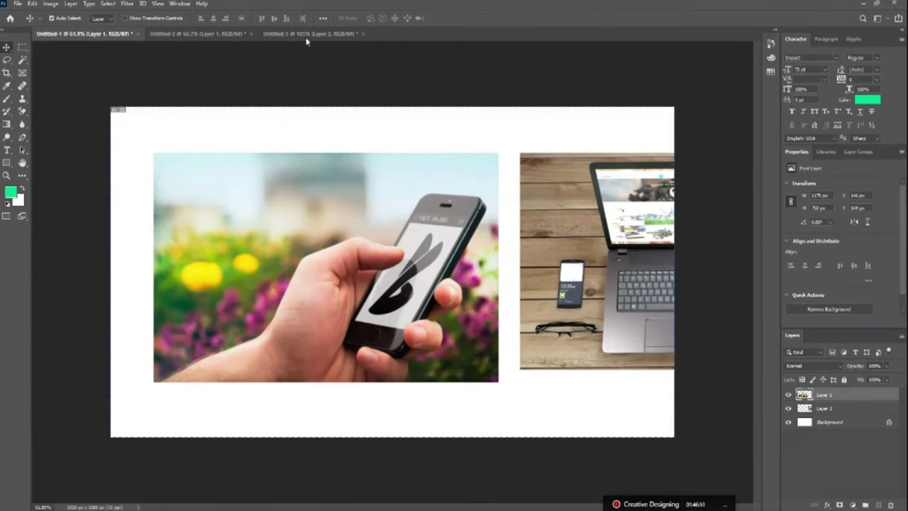
# - Choose the Ellipse Tool from the shape tool group, backing out of the accidental Crop tool
pyautogui.moveTo(6, 163); pyautogui.dragTo(51, 181)
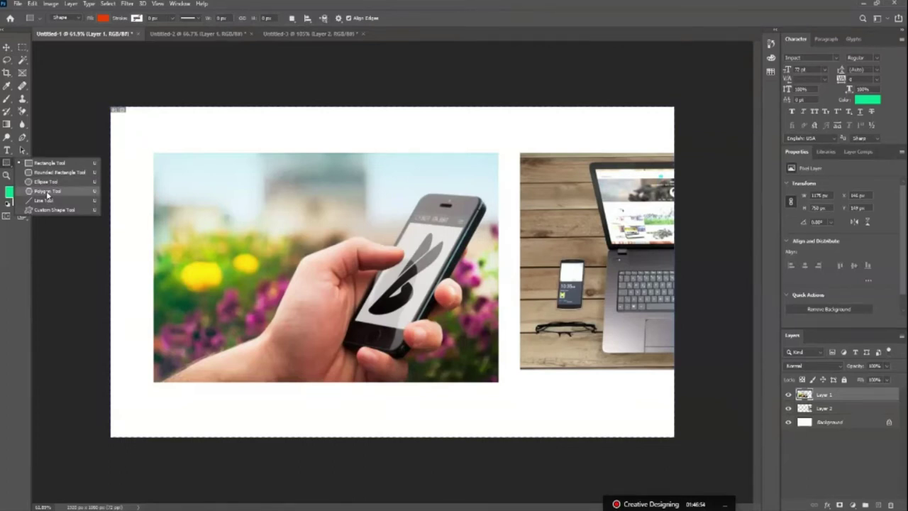
pyautogui.click(8, 165)
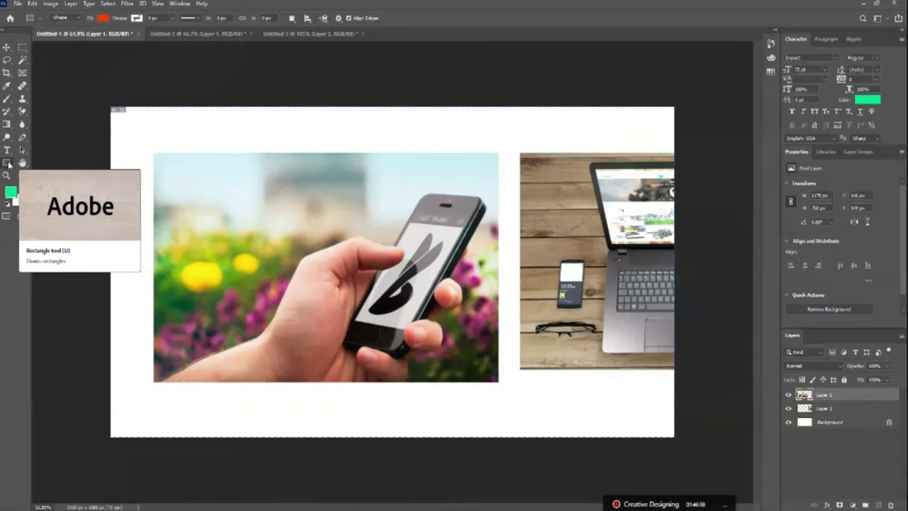
pyautogui.rightClick(9, 165)
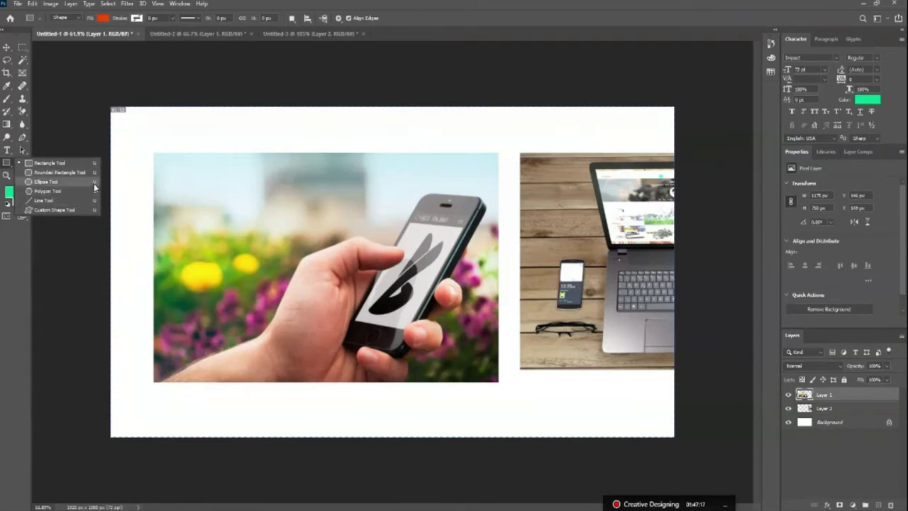
pyautogui.press('Escape')
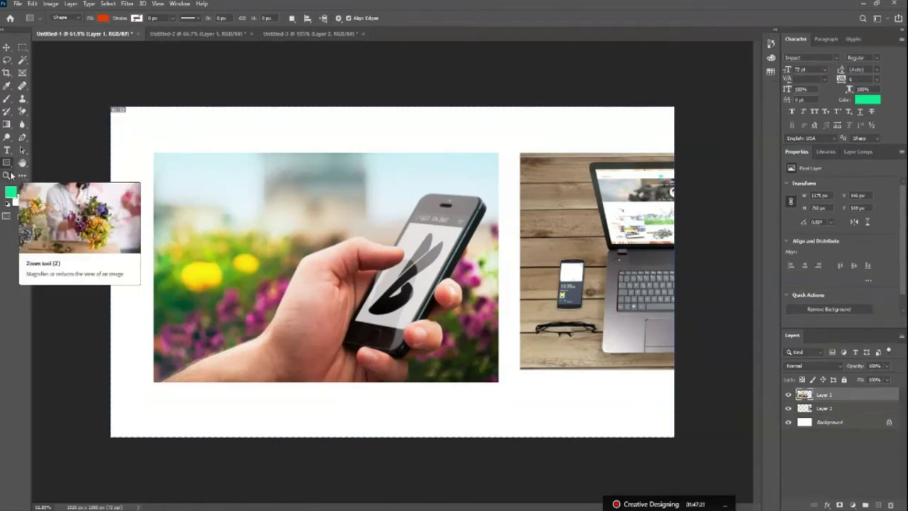
pyautogui.press('c')
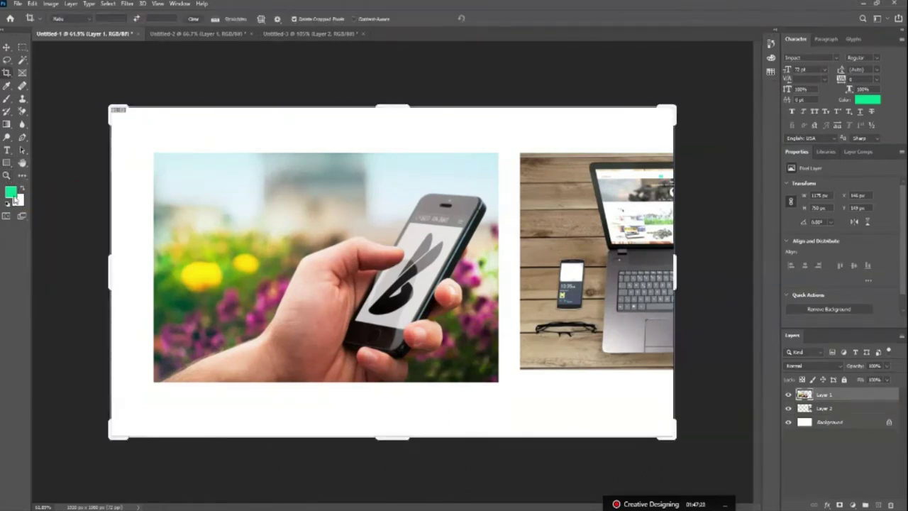
pyautogui.click(8, 164)
pyautogui.rightClick(9, 165)
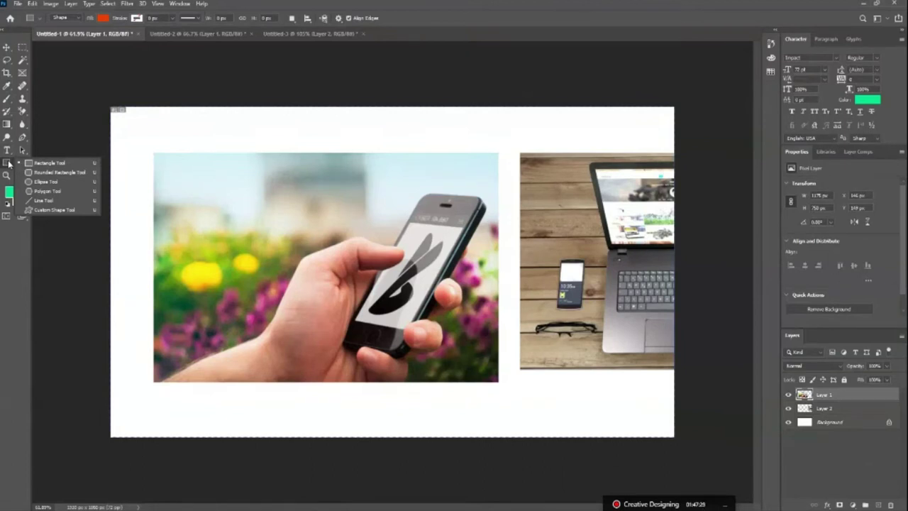
pyautogui.click(44, 181)
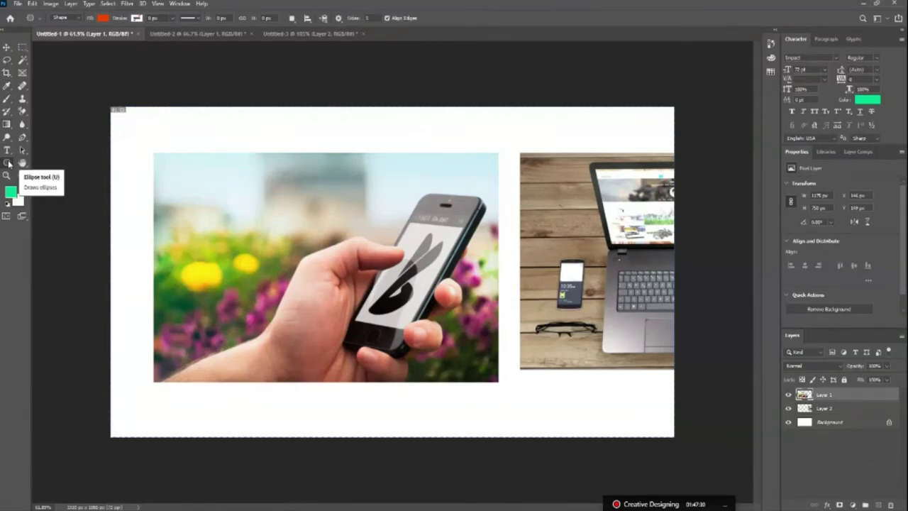
pyautogui.hotkey('shift', 'u')
pyautogui.hotkey('shift', 'u')
pyautogui.hotkey('shift', 'u')
pyautogui.hotkey('shift', 'u')
pyautogui.hotkey('shift', 'u')
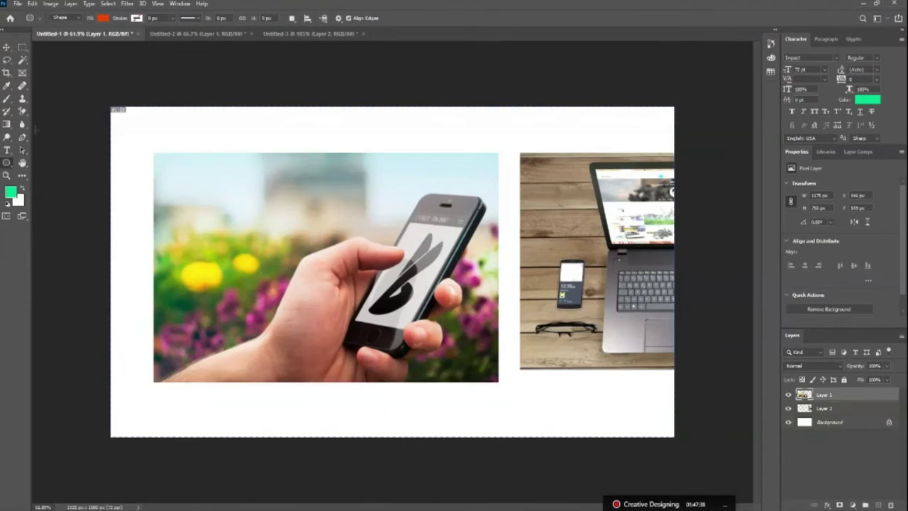
pyautogui.rightClick(12, 164)
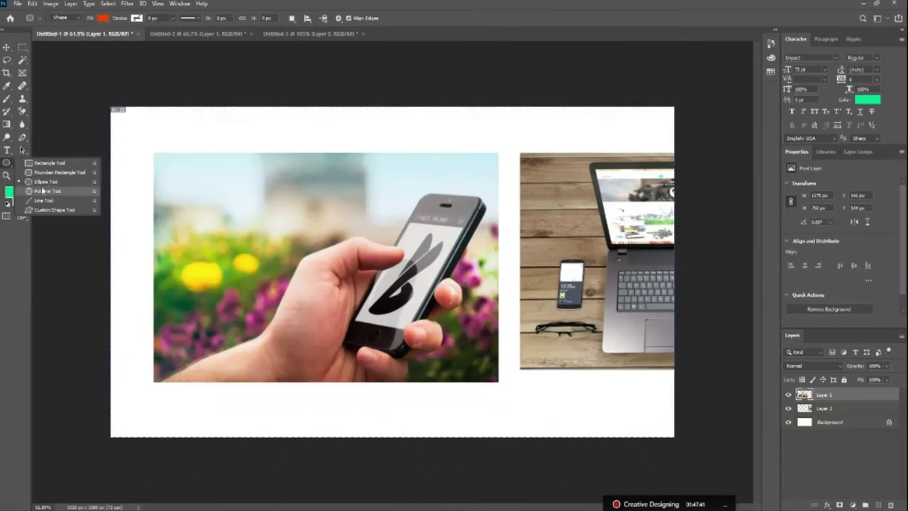
pyautogui.click(50, 174)
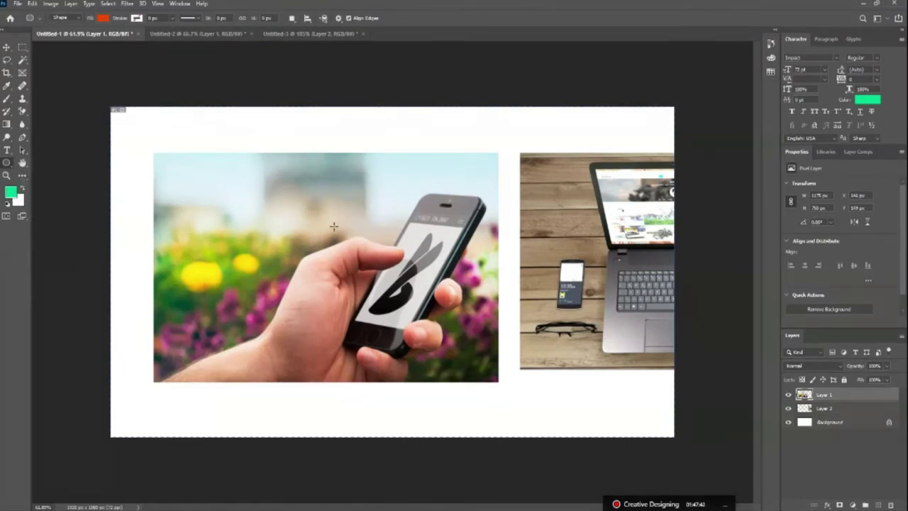
# - Draw an orange circle over the phone photo and position it
pyautogui.moveTo(308, 203); pyautogui.dragTo(463, 365)
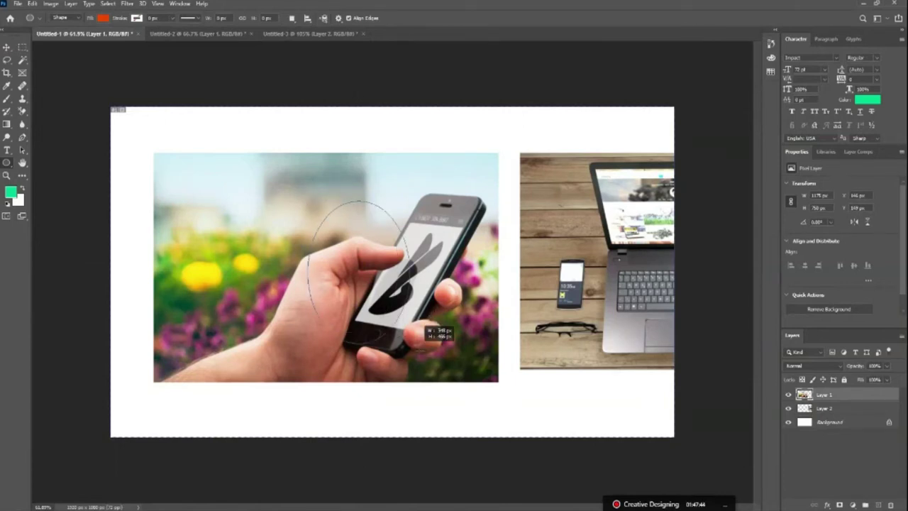
pyautogui.hotkey('ctrl', 'z')
pyautogui.moveTo(333, 225); pyautogui.dragTo(485, 386)
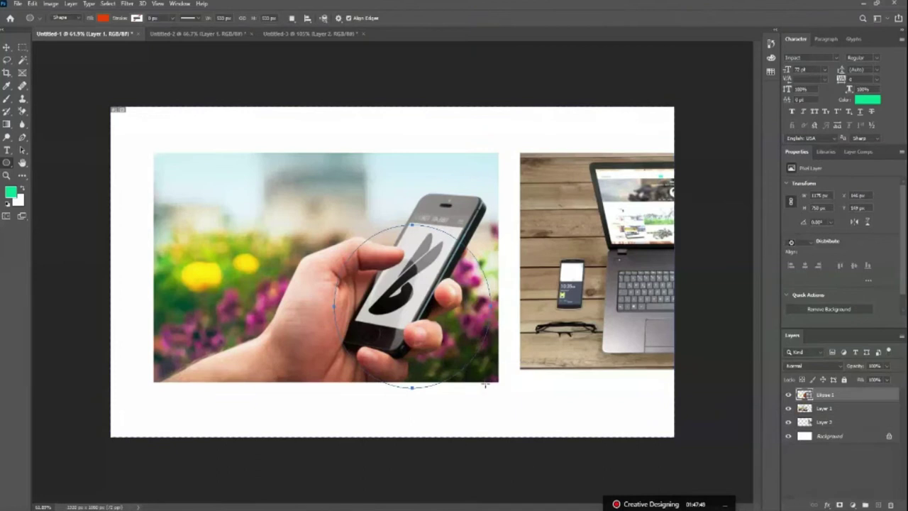
pyautogui.press('v')
pyautogui.moveTo(417, 301); pyautogui.dragTo(421, 253)
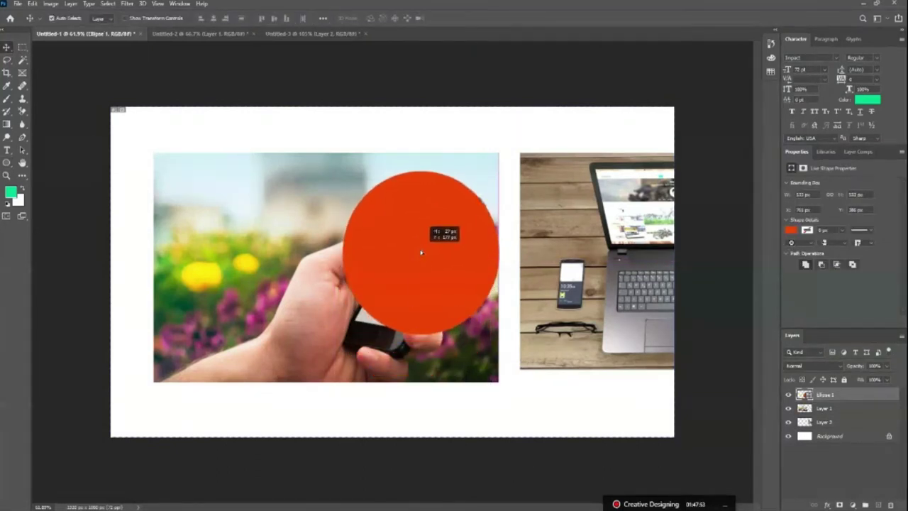
pyautogui.moveTo(421, 253); pyautogui.dragTo(402, 267)
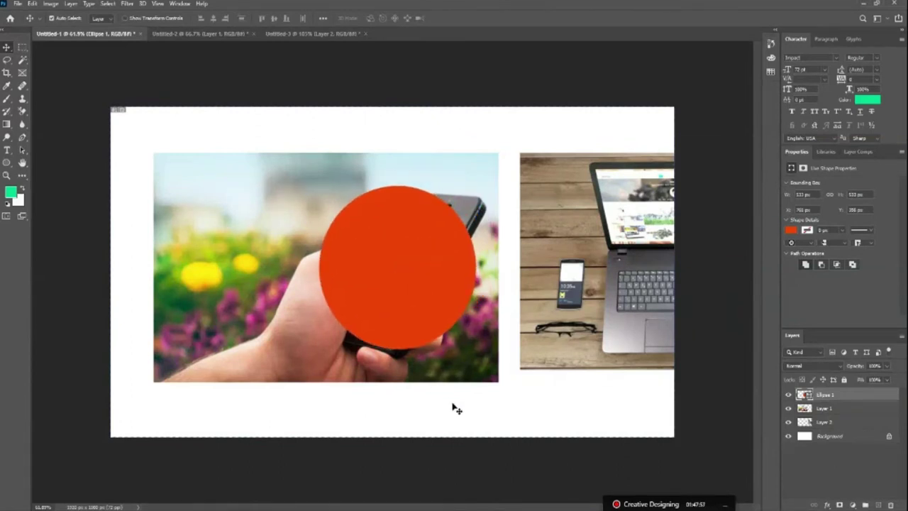
# - Move the phone photo's Layer 1 above Ellipse 1 in the layer stack
pyautogui.click(457, 368)
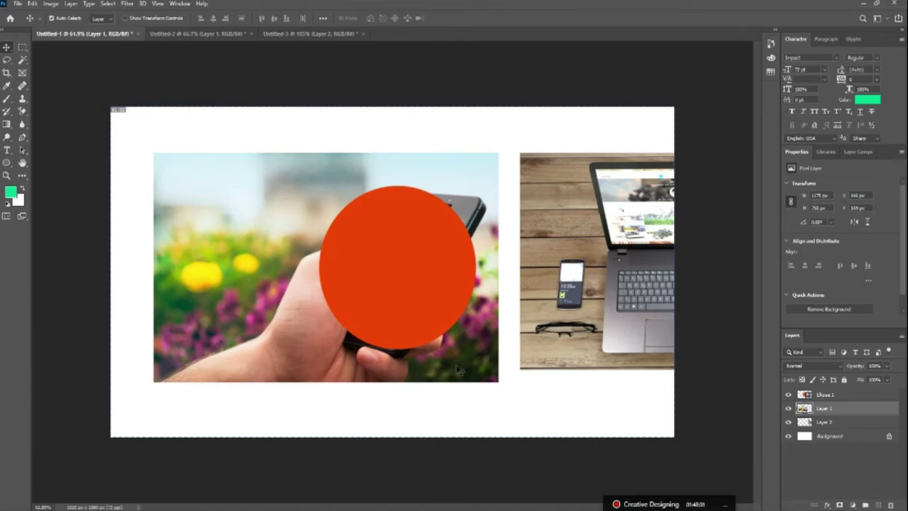
pyautogui.hotkey('ctrl', ']')
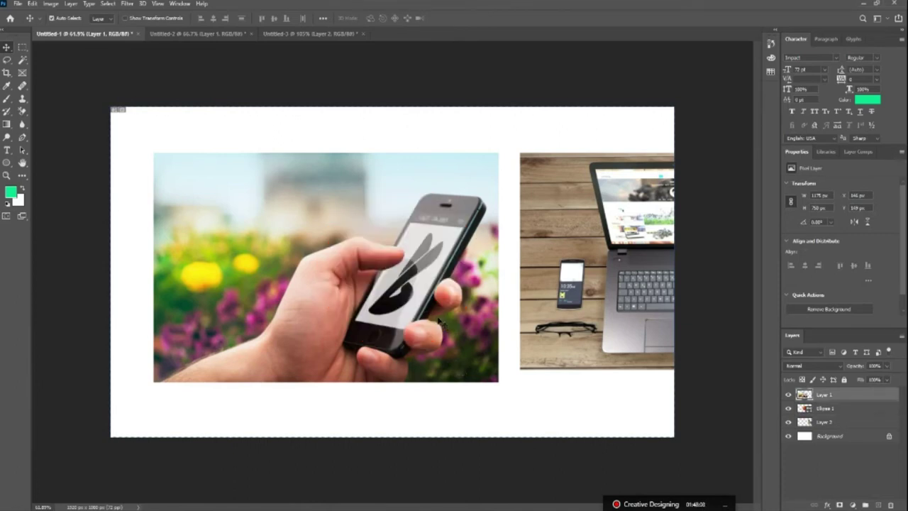
pyautogui.click(320, 143)
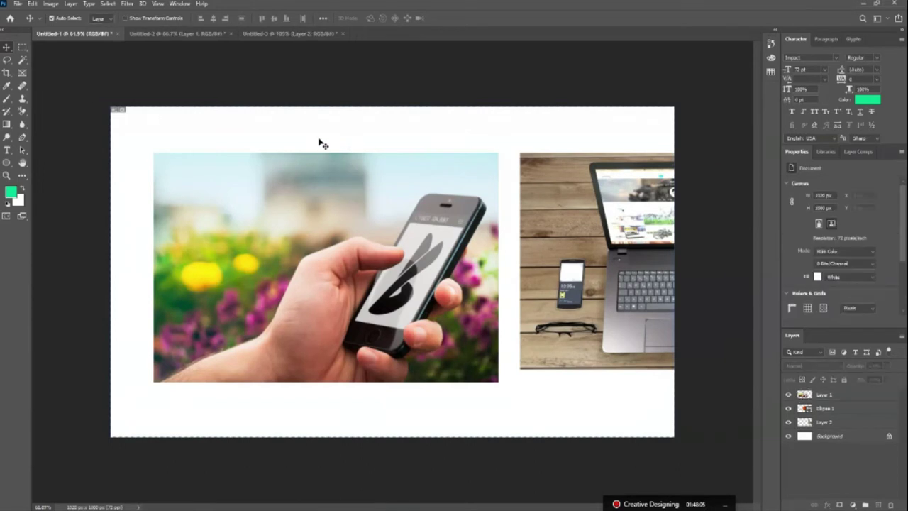
pyautogui.click(358, 244)
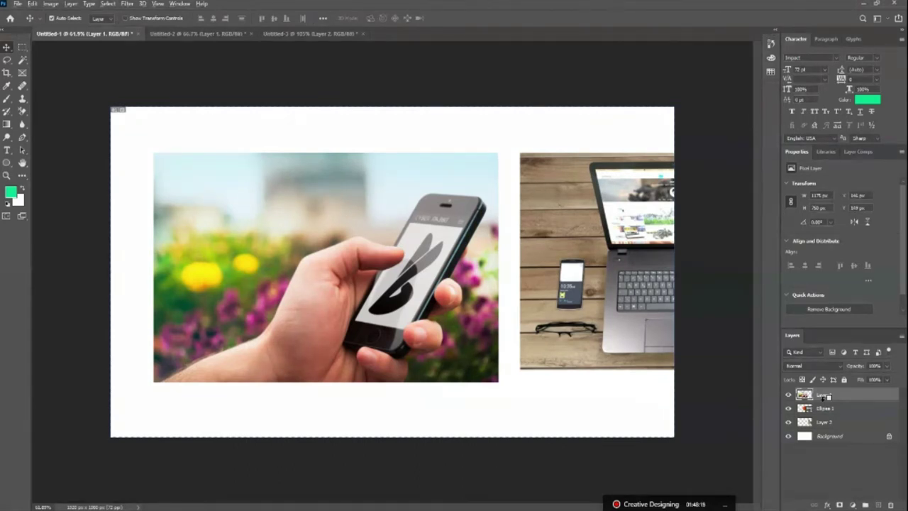
# - Try clipping the photo into the circle and reframing it, then move Layer 1 back below
pyautogui.keyDown('alt'); pyautogui.click(826, 397); pyautogui.keyUp('alt')
pyautogui.moveTo(453, 266)
pyautogui.mouseDown()
pyautogui.moveTo(414, 258)
pyautogui.moveTo(421, 312)
pyautogui.moveTo(411, 287)
pyautogui.mouseUp()
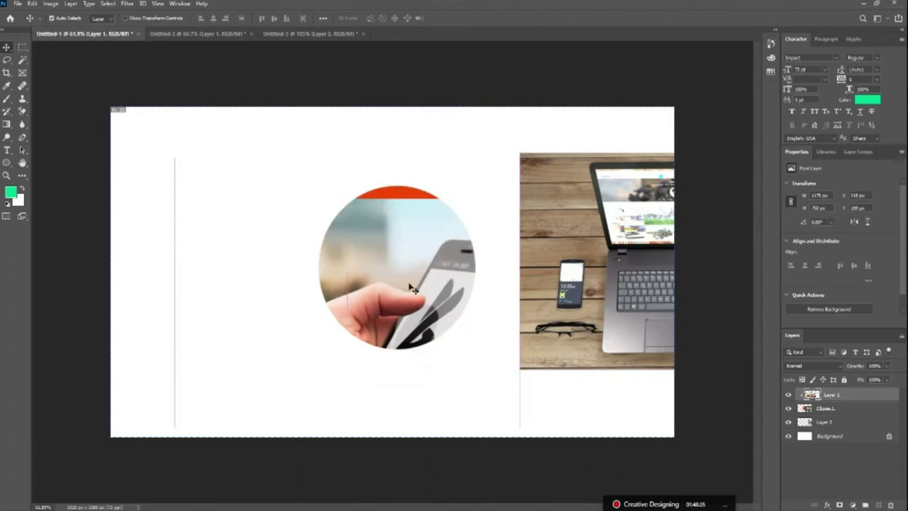
pyautogui.moveTo(413, 288)
pyautogui.mouseDown()
pyautogui.moveTo(395, 277)
pyautogui.moveTo(423, 287)
pyautogui.moveTo(415, 292)
pyautogui.moveTo(424, 284)
pyautogui.mouseUp()
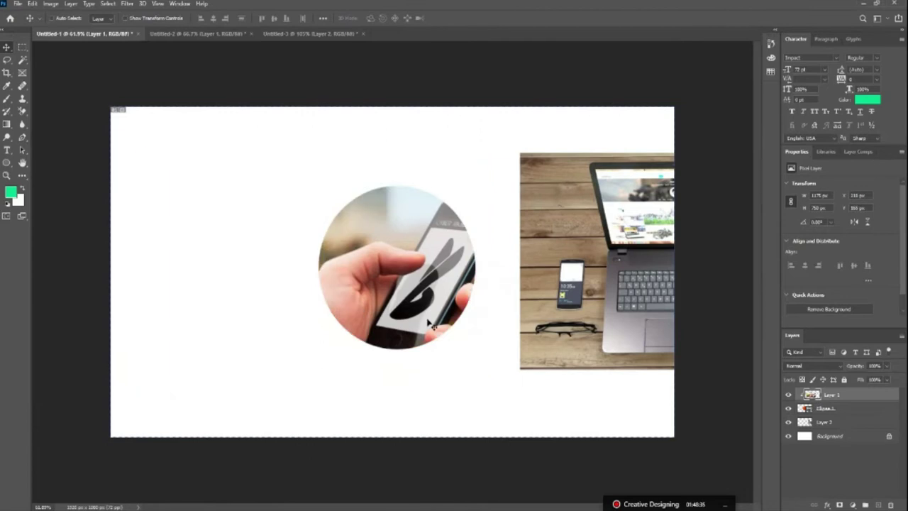
pyautogui.hotkey('ctrl', '[')
pyautogui.moveTo(430, 324); pyautogui.dragTo(429, 323)
# - Restack Layer 1 above Ellipse 1, trying and undoing Create Clipping Mask
pyautogui.press('z')
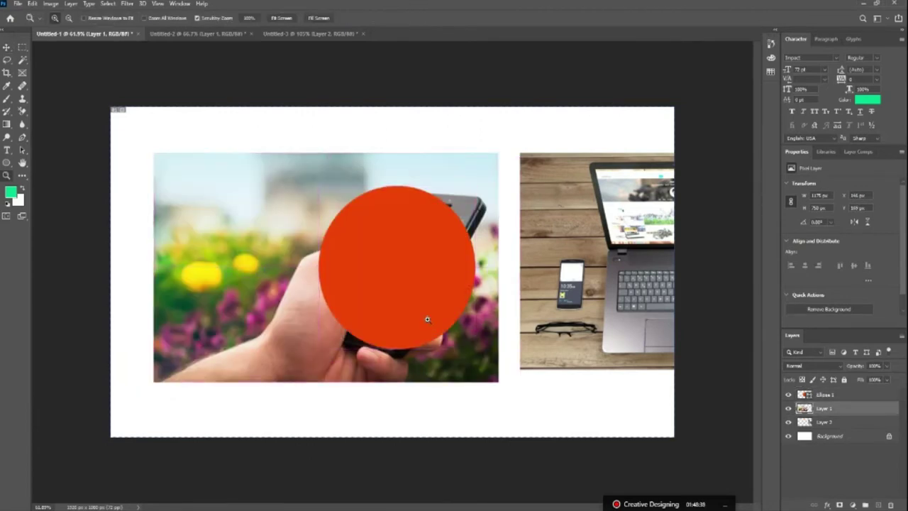
pyautogui.press('v')
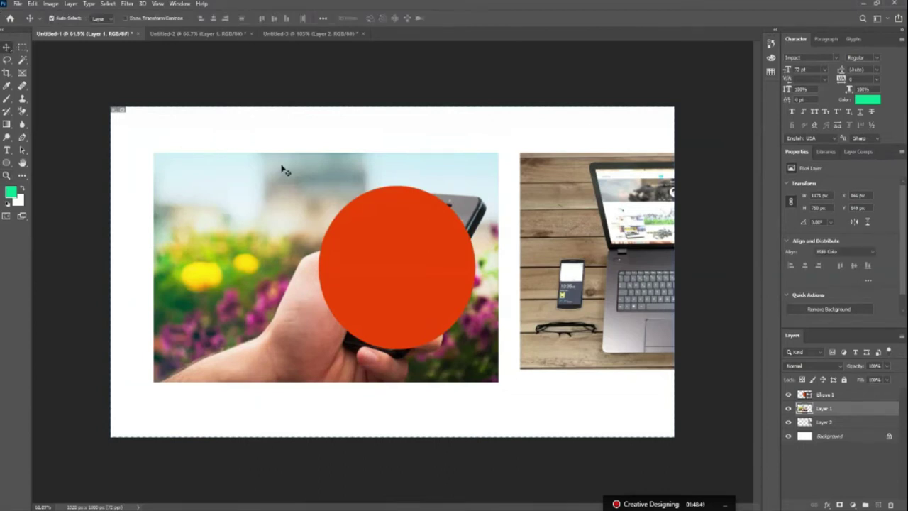
pyautogui.hotkey('ctrl', ']')
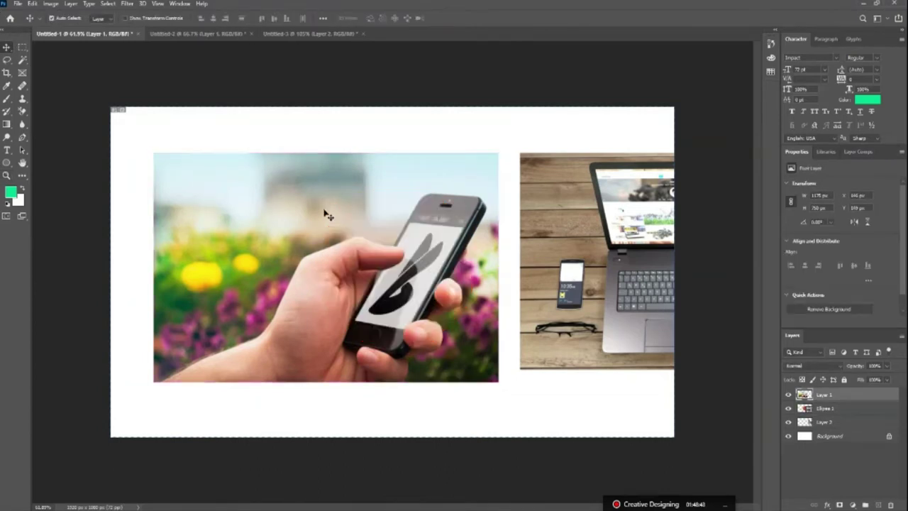
pyautogui.rightClick(823, 398)
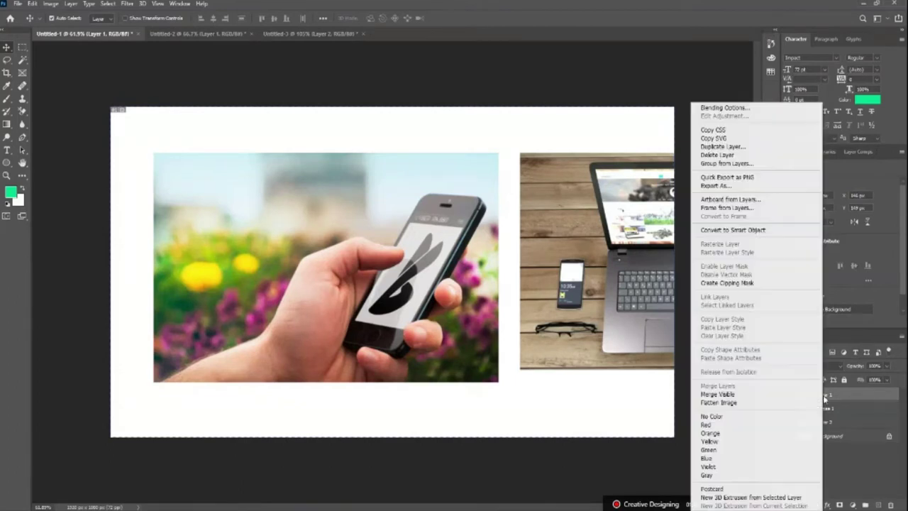
pyautogui.click(724, 283)
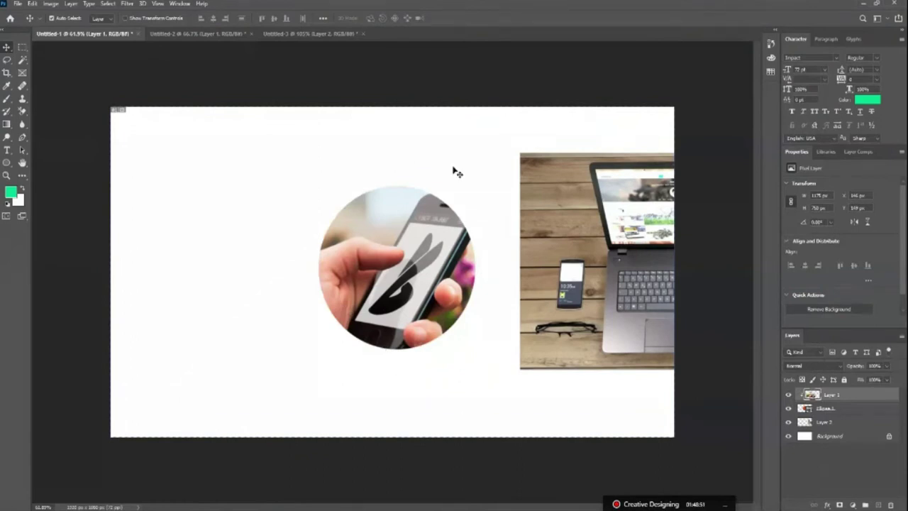
pyautogui.hotkey('ctrl', 'z')
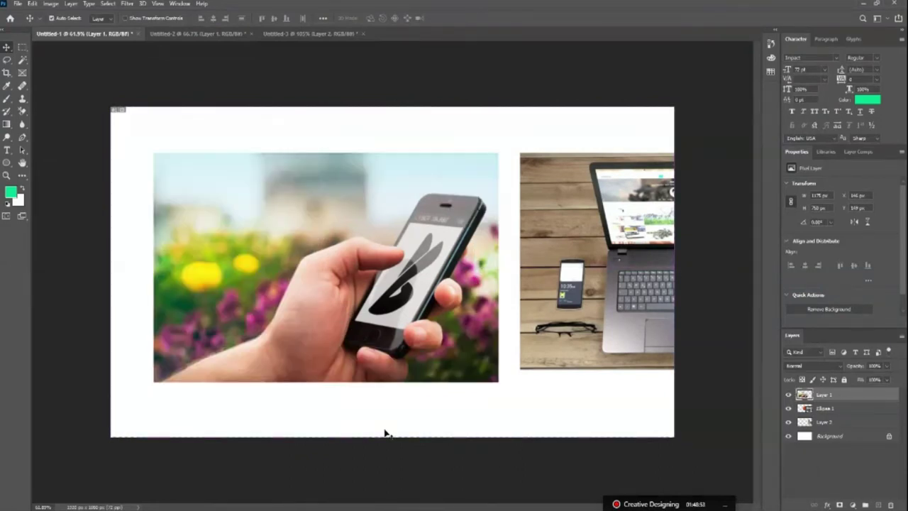
pyautogui.click(56, 5)
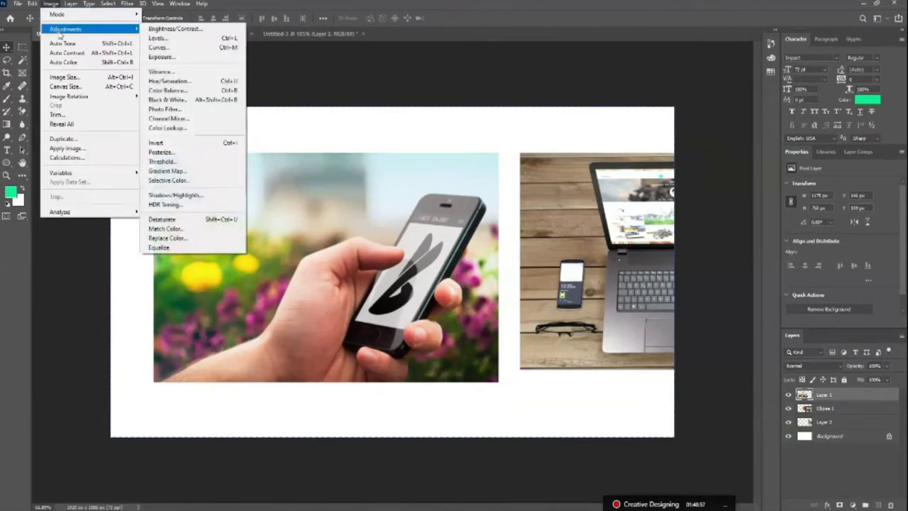
pyautogui.moveTo(71, 3)
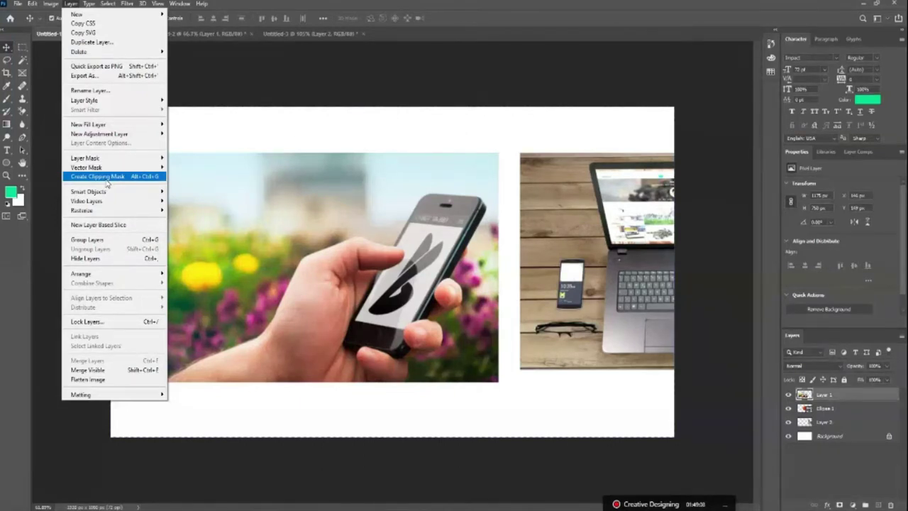
# - Clip the hand-and-phone photo layer into the circle with Alt+Ctrl+G
pyautogui.click(391, 130)
pyautogui.moveTo(314, 121); pyautogui.dragTo(401, 432)
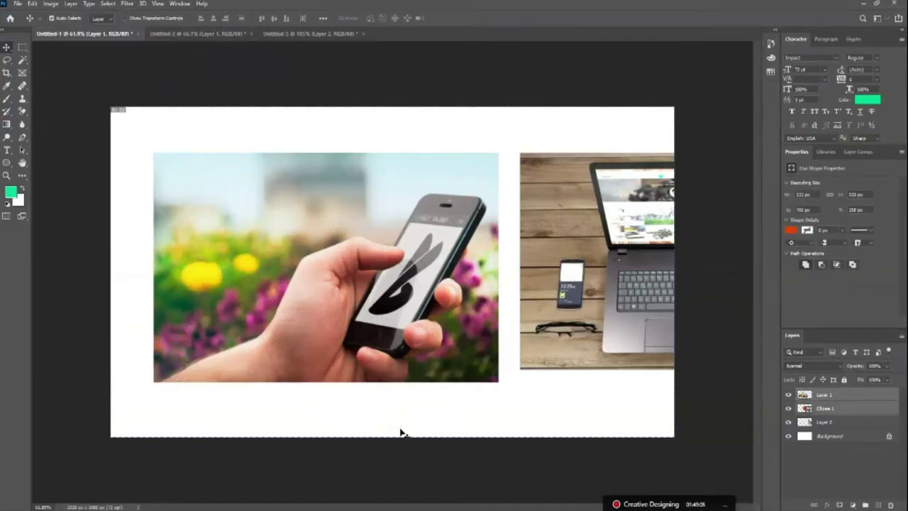
pyautogui.press('ctrl')
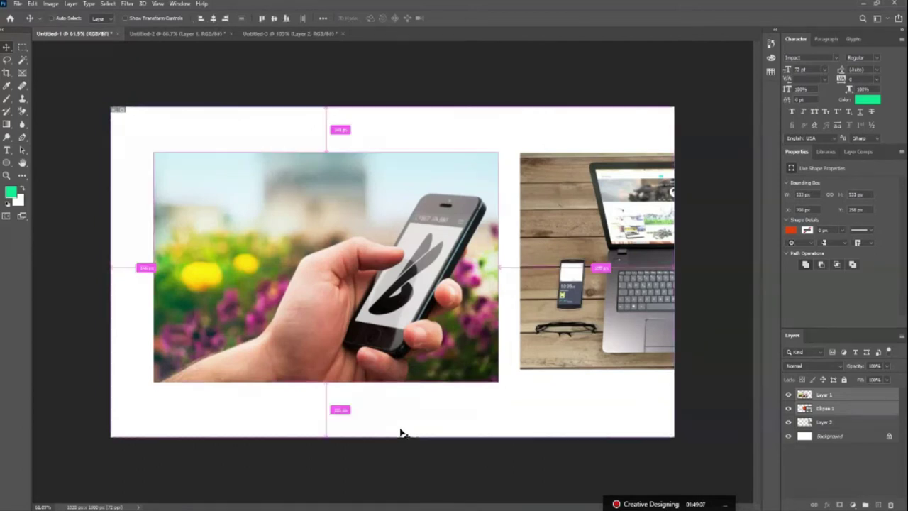
pyautogui.hotkey('ctrl', 'alt', 'g')
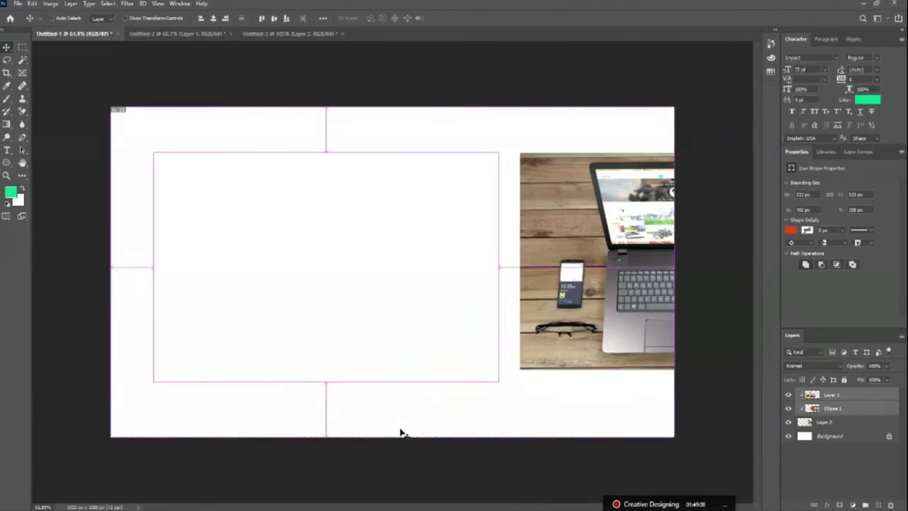
pyautogui.hotkey('ctrl', 'z')
pyautogui.click(334, 207)
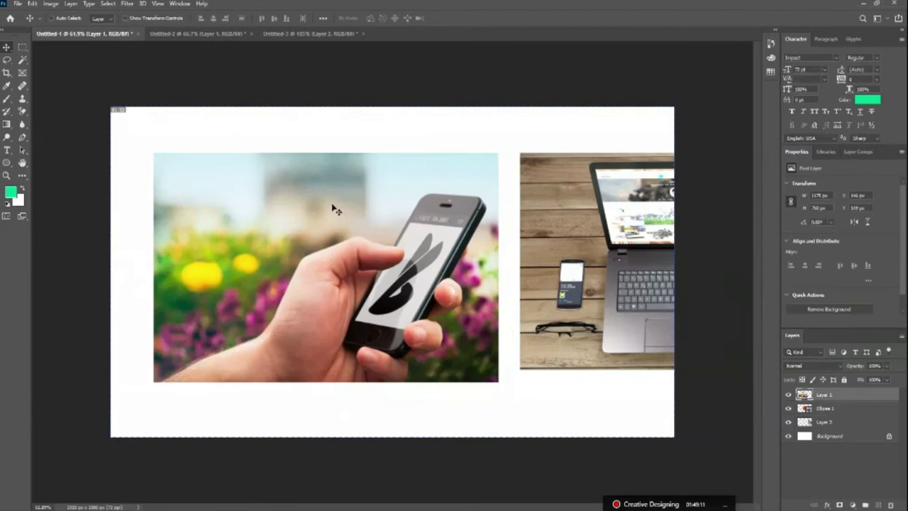
pyautogui.hotkey('ctrl', 'alt', 'g')
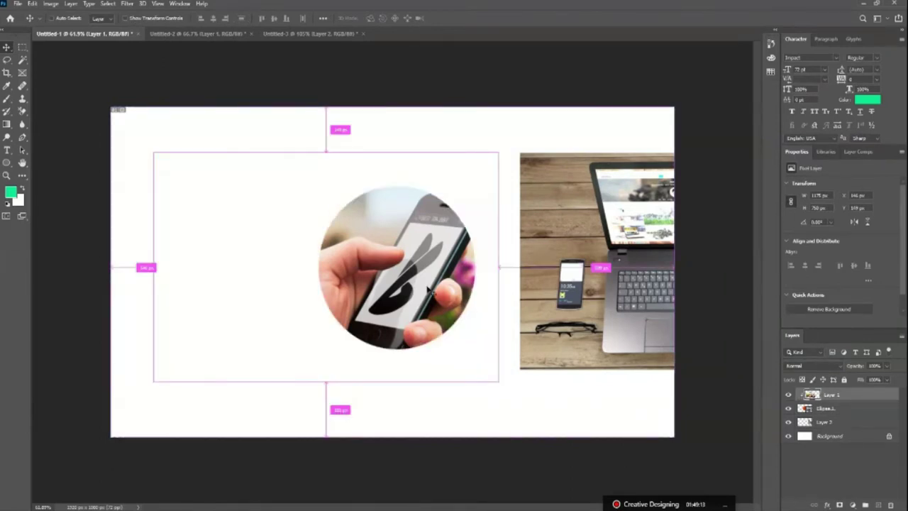
# - Shift the clipped photo down and left so the hand and phone fill the circle
pyautogui.moveTo(401, 299)
pyautogui.mouseDown()
pyautogui.moveTo(410, 280)
pyautogui.moveTo(384, 337)
pyautogui.mouseUp()
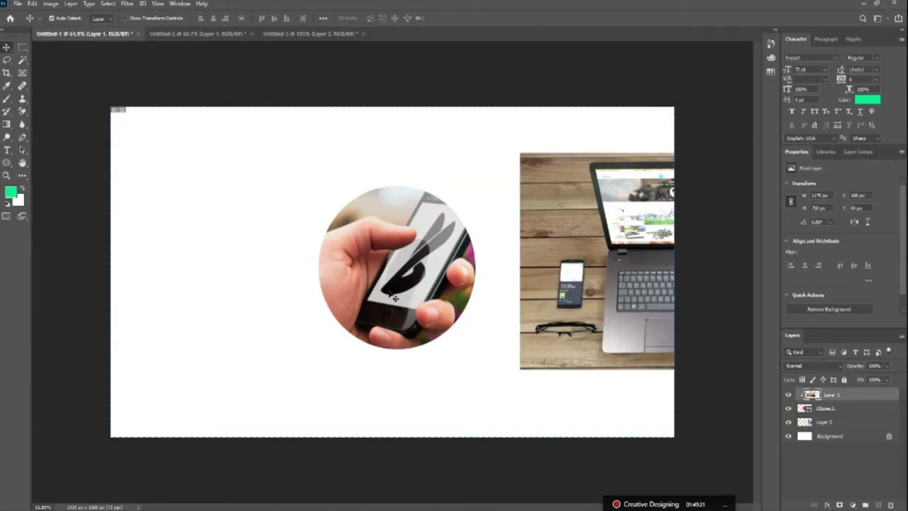
pyautogui.click(71, 5)
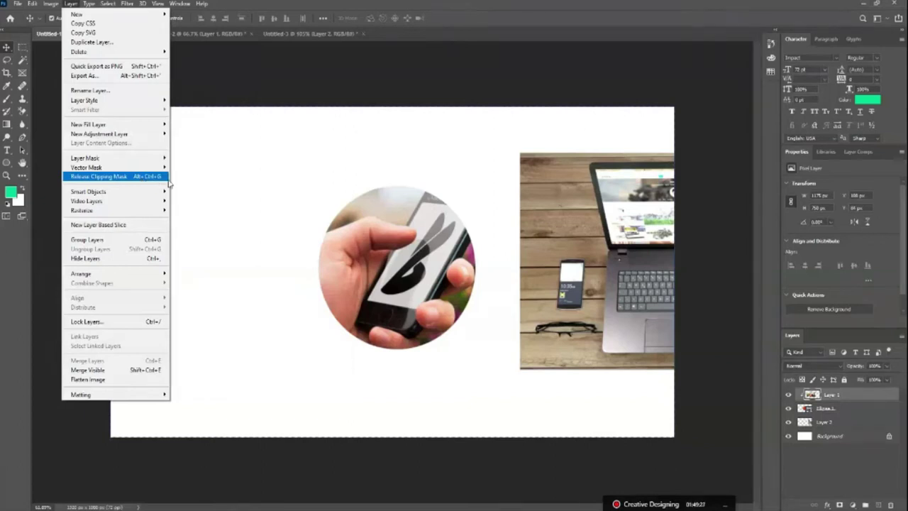
pyautogui.click(432, 284)
pyautogui.moveTo(432, 283)
pyautogui.mouseDown()
pyautogui.moveTo(389, 267)
pyautogui.moveTo(398, 278)
pyautogui.mouseUp()
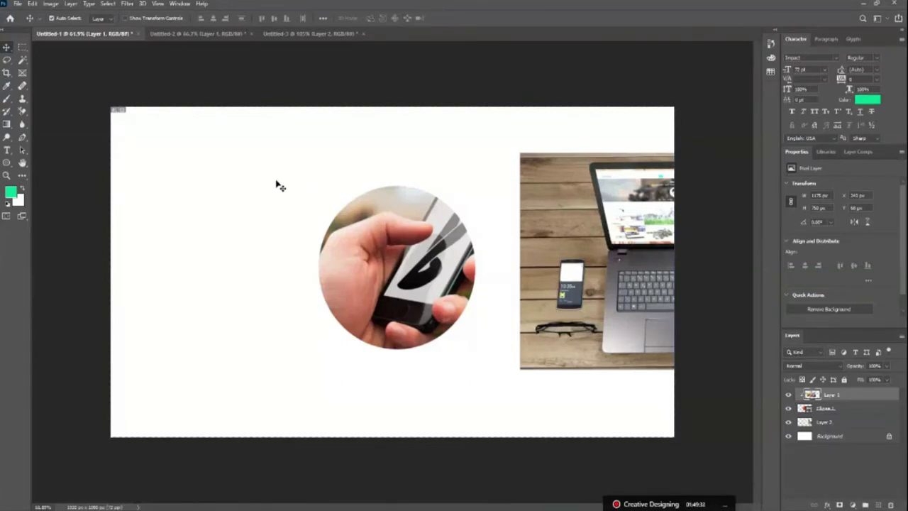
# - Move the laptop photo to the lower middle and start typing 'Creative Designing' in green Impact 72 pt above it
pyautogui.moveTo(302, 153); pyautogui.dragTo(451, 396)
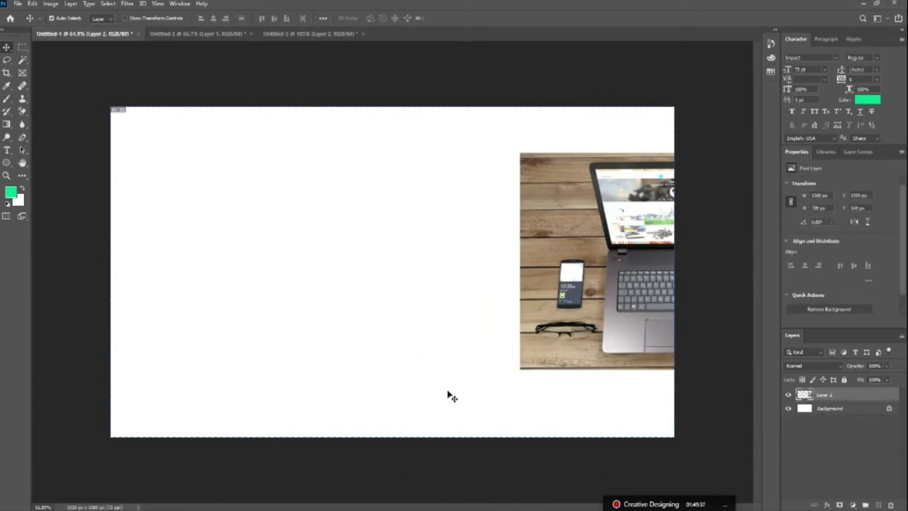
pyautogui.moveTo(490, 324)
pyautogui.mouseDown()
pyautogui.moveTo(410, 337)
pyautogui.moveTo(459, 351)
pyautogui.mouseUp()
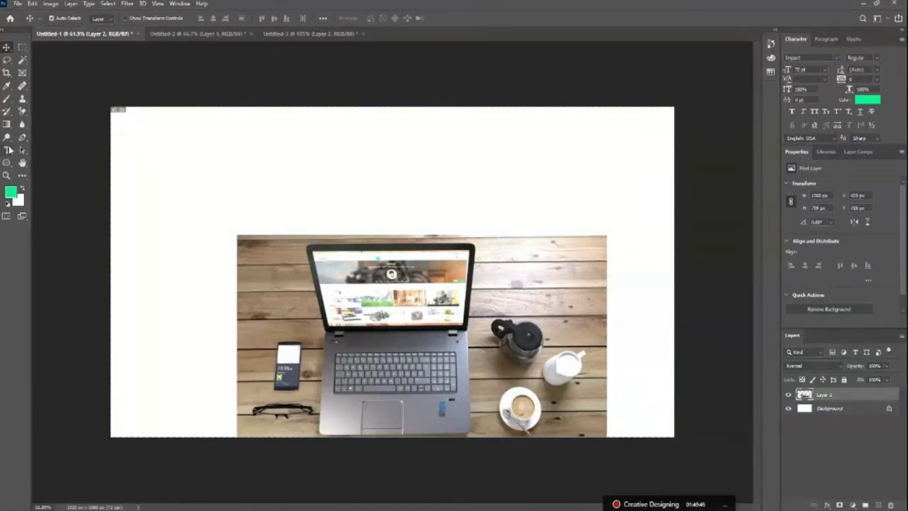
pyautogui.click(9, 150)
pyautogui.click(303, 156)
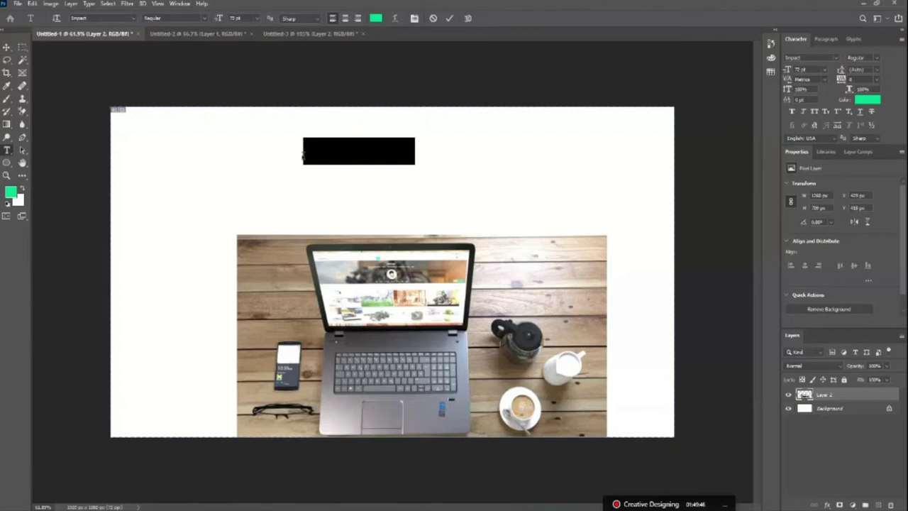
pyautogui.write('CReati')
pyautogui.press('BackSpace')
pyautogui.press('BackSpace')
pyautogui.press('BackSpace')
pyautogui.press('BackSpace')
pyautogui.press('BackSpace')
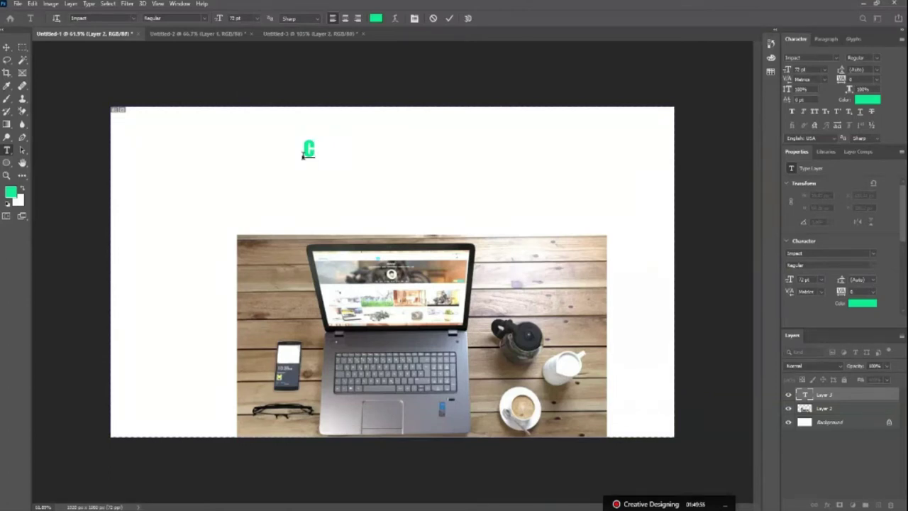
pyautogui.write('reat')
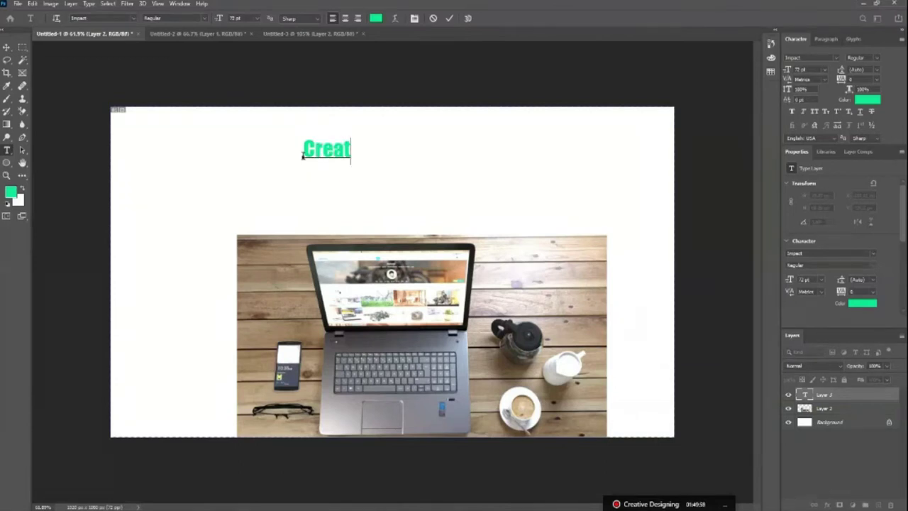
pyautogui.write('ive Desi')
# - Finish the 'Creative Designing' heading text and position it just above the laptop photo
pyautogui.write('gning')
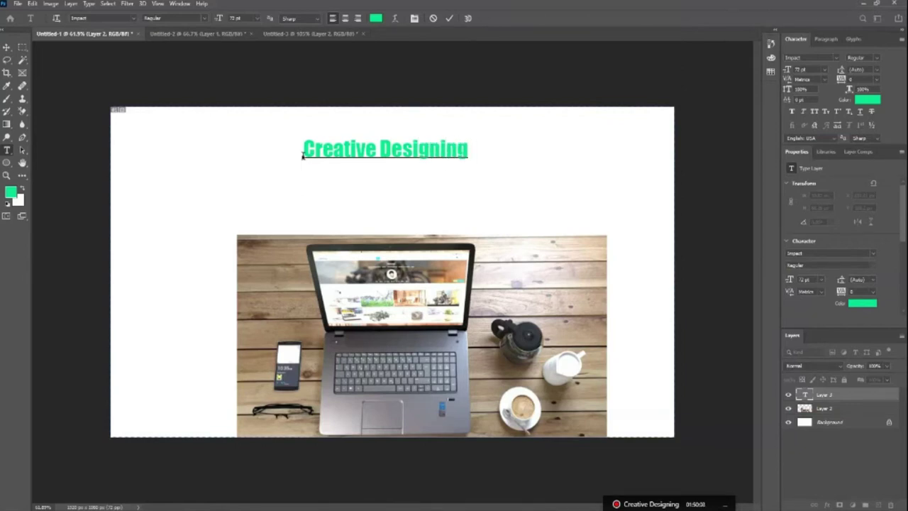
pyautogui.click(6, 47)
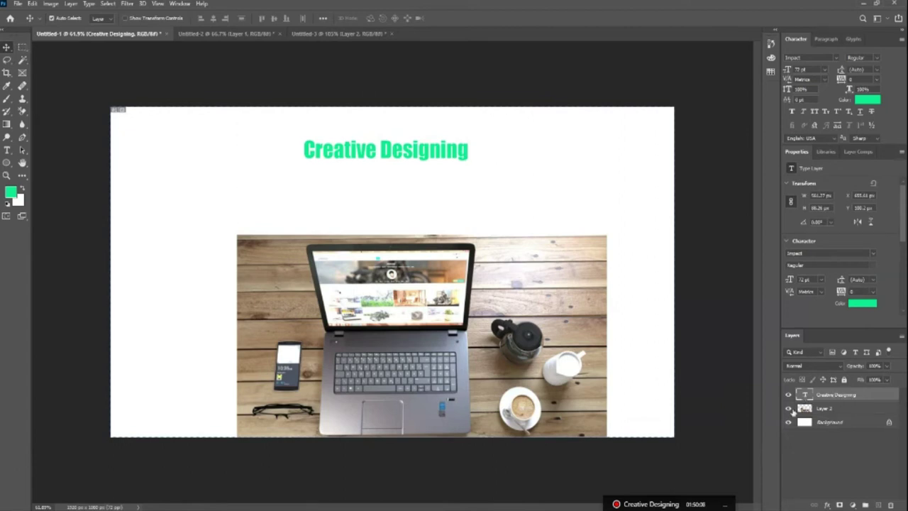
pyautogui.moveTo(422, 158); pyautogui.dragTo(429, 216)
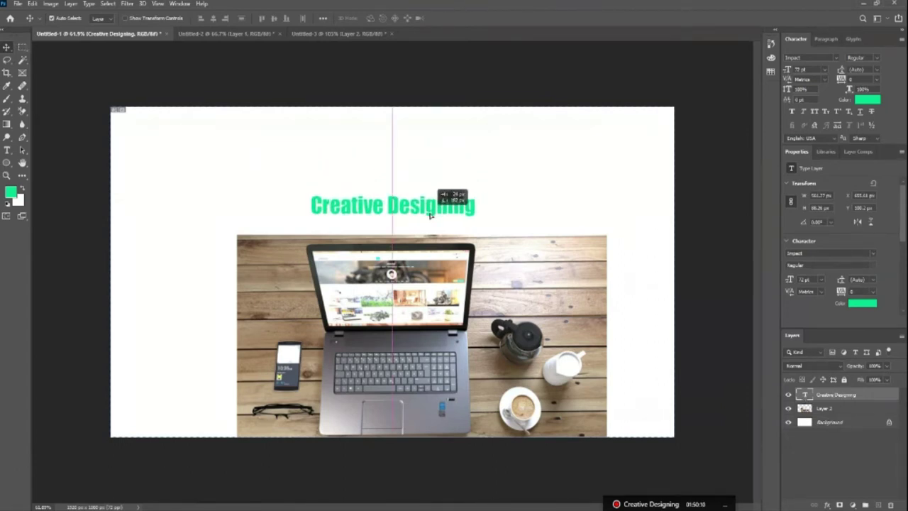
pyautogui.moveTo(429, 216)
pyautogui.mouseDown()
pyautogui.moveTo(380, 268)
pyautogui.moveTo(414, 146)
pyautogui.mouseUp()
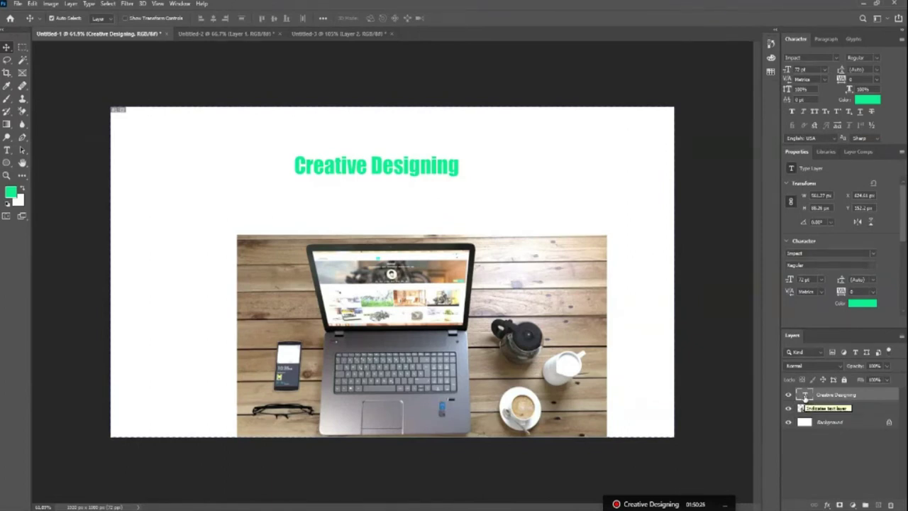
# - Keep the heading at 72 pt and change its font to Clarendon Lt BT Light
pyautogui.doubleClick(804, 396)
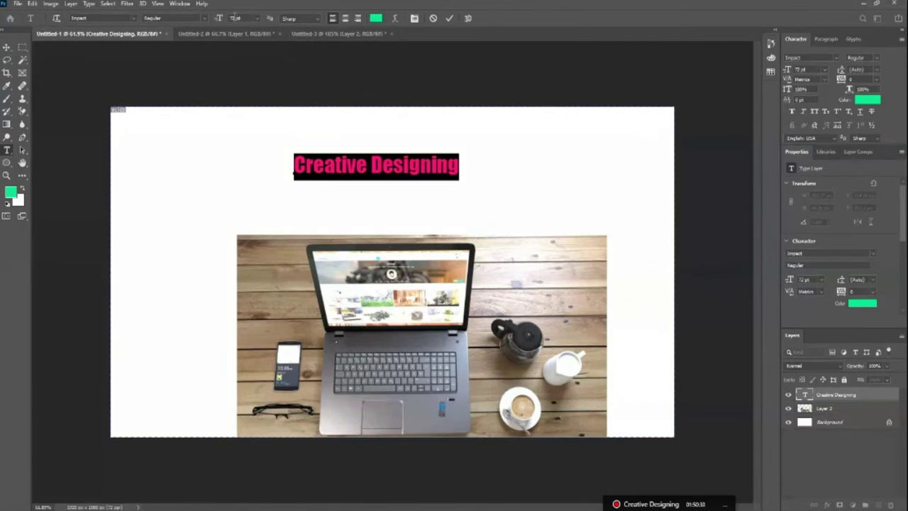
pyautogui.click(257, 22)
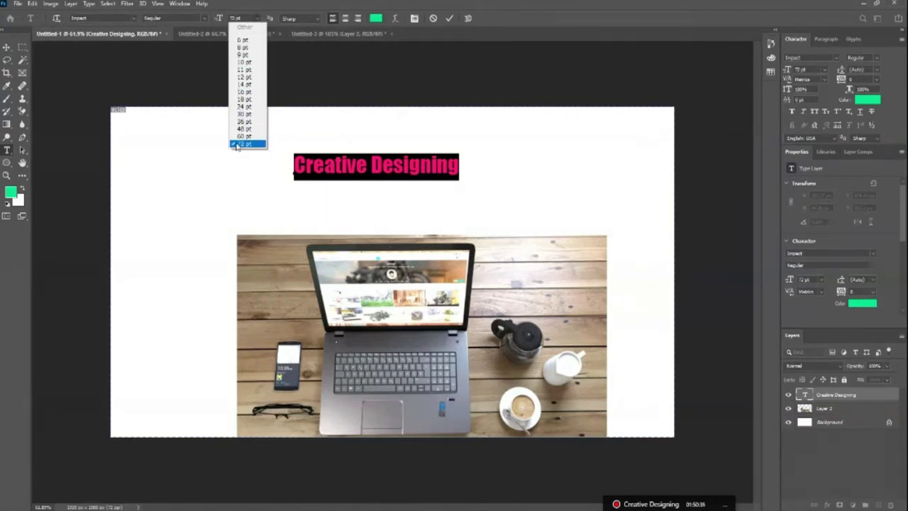
pyautogui.click(246, 21)
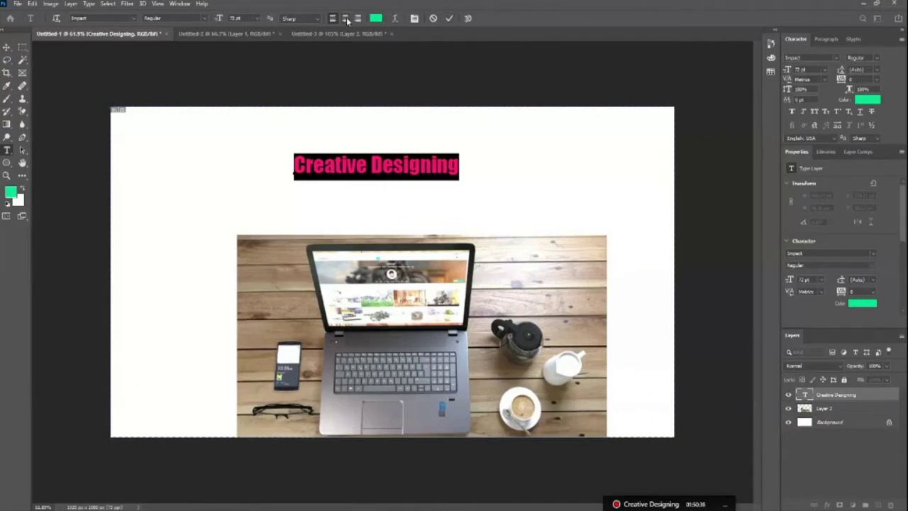
pyautogui.click(112, 18)
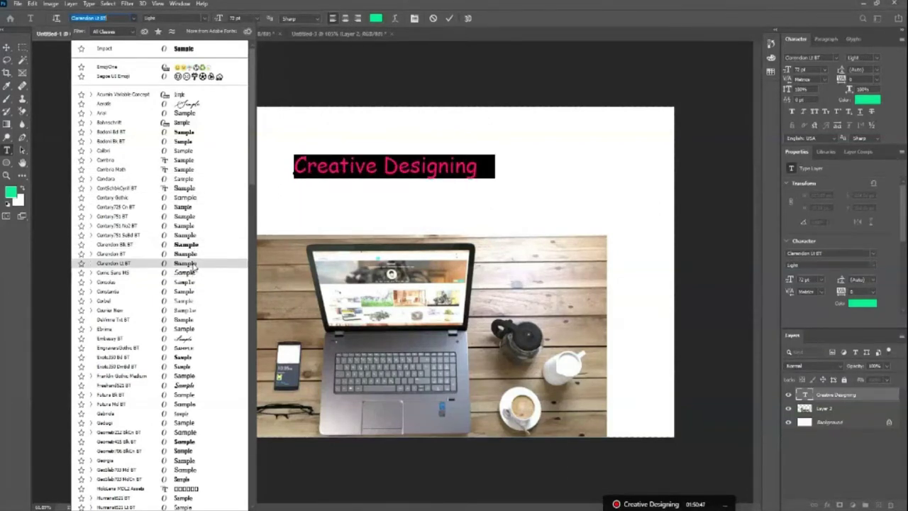
pyautogui.click(192, 264)
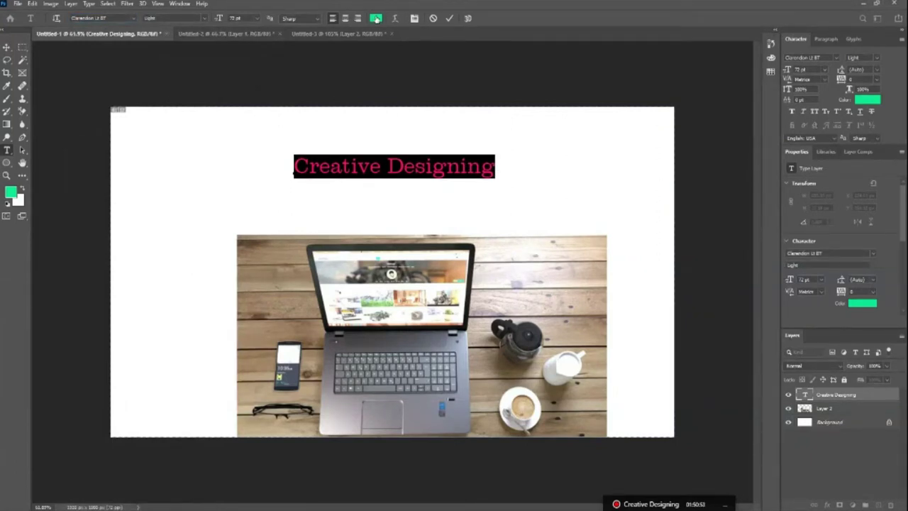
# - Try green and orange in the text Color Picker, then make the heading blue
pyautogui.click(376, 20)
pyautogui.moveTo(696, 171); pyautogui.dragTo(660, 230)
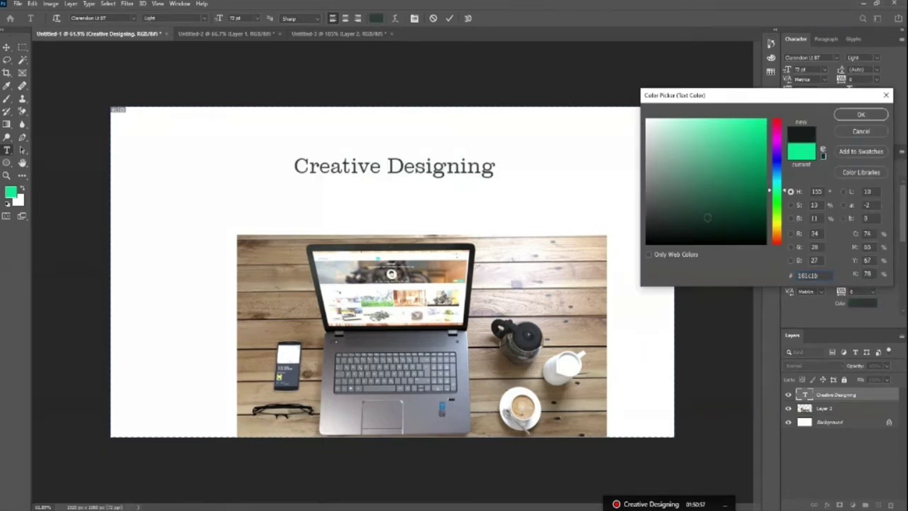
pyautogui.click(780, 240)
pyautogui.moveTo(745, 135); pyautogui.dragTo(764, 114)
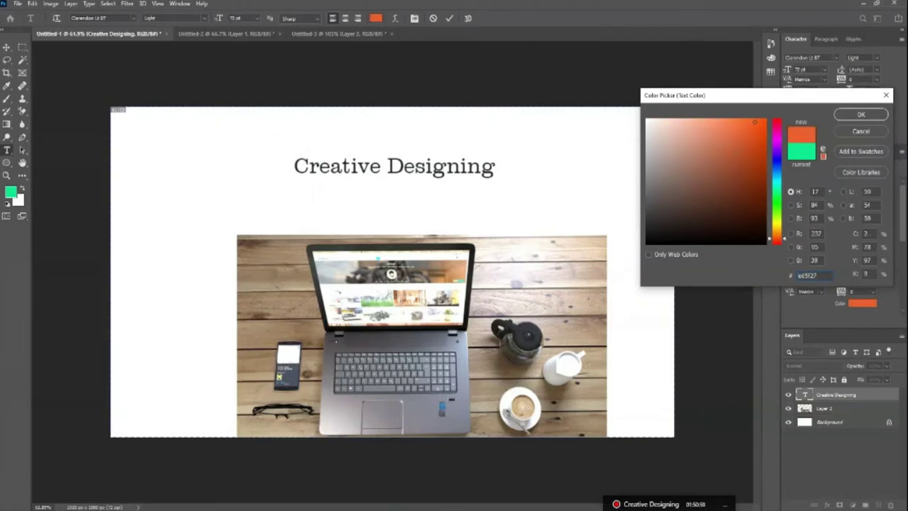
pyautogui.moveTo(778, 192); pyautogui.dragTo(780, 172)
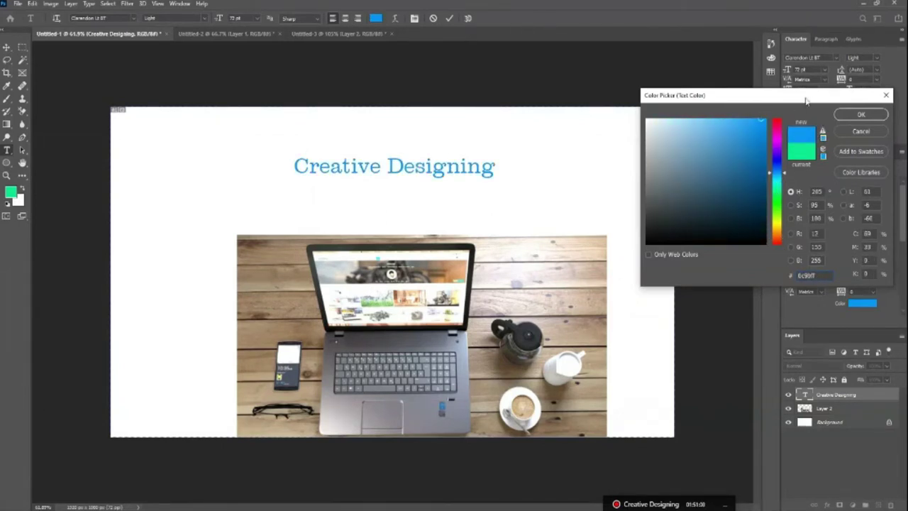
pyautogui.click(858, 115)
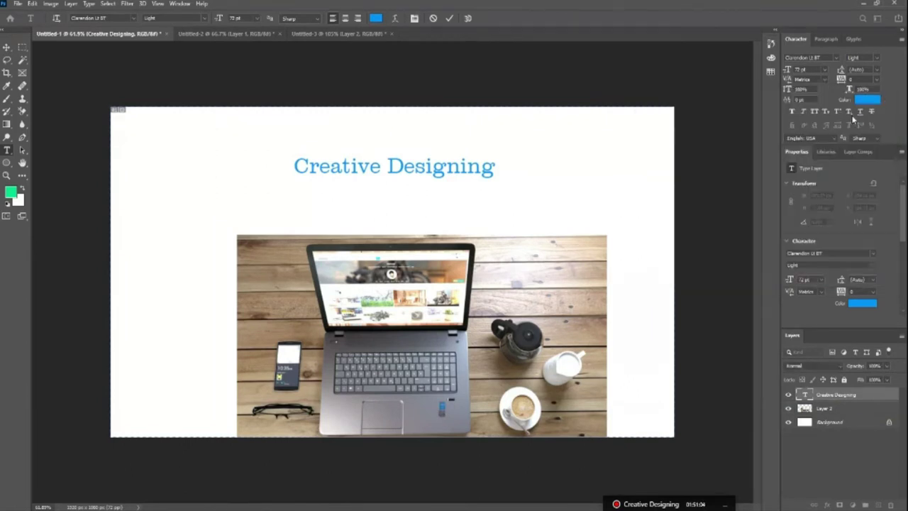
# - Nudge the title and enlarge it proportionally with Free Transform (Ctrl+T)
pyautogui.click(5, 48)
pyautogui.moveTo(468, 172); pyautogui.dragTo(461, 180)
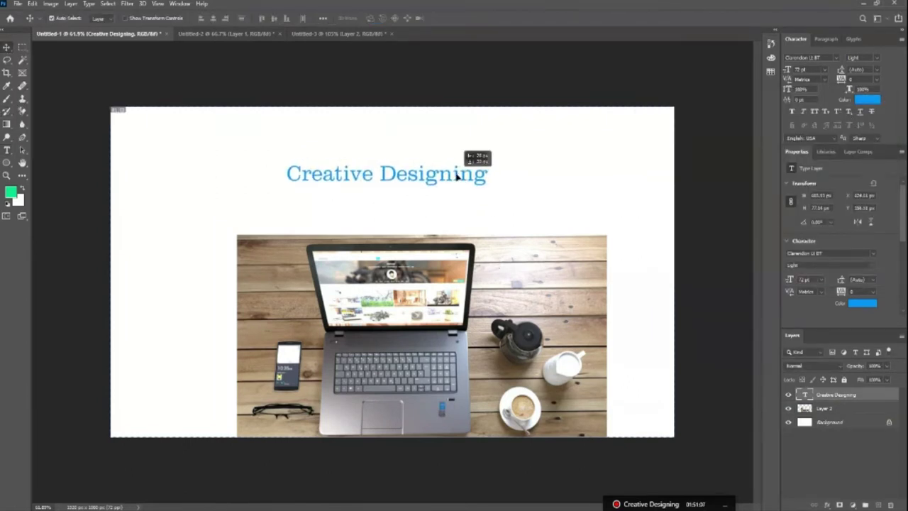
pyautogui.hotkey('ctrl', 't')
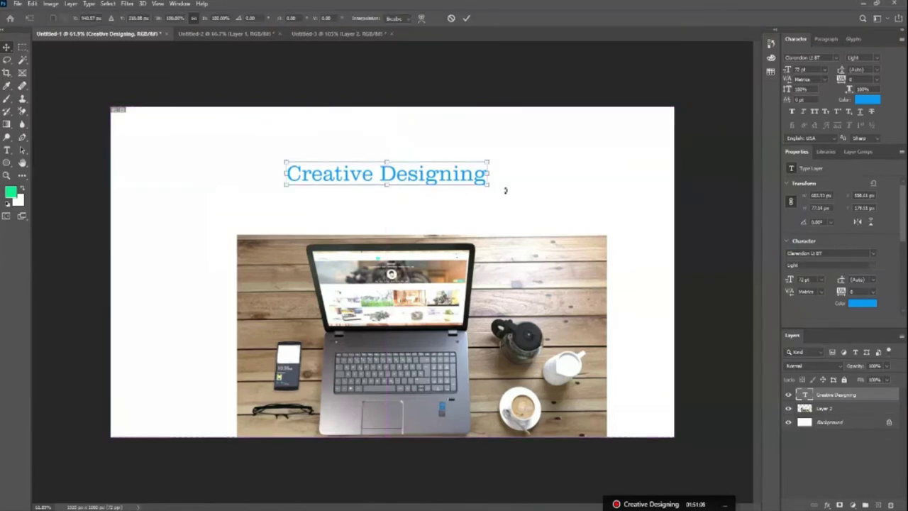
pyautogui.moveTo(488, 186)
pyautogui.mouseDown()
pyautogui.moveTo(528, 224)
pyautogui.moveTo(573, 226)
pyautogui.mouseUp()
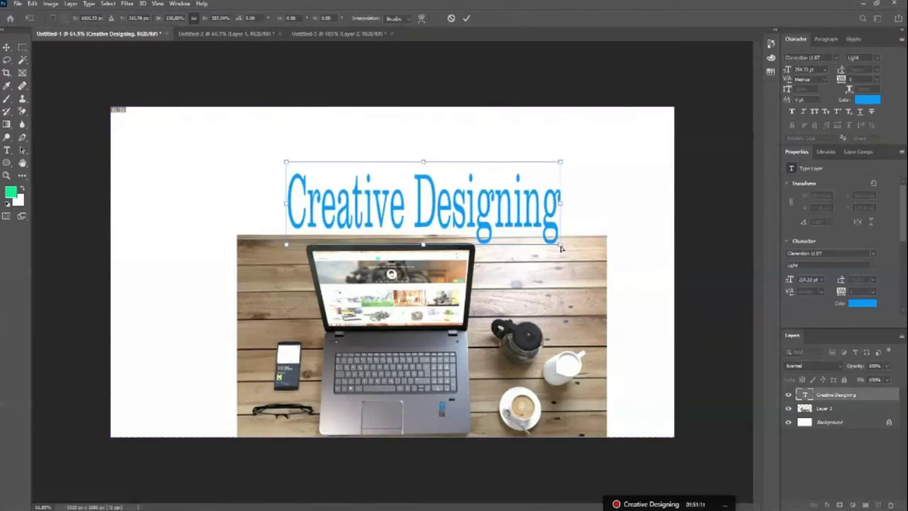
pyautogui.hotkey('ctrl', 'z')
pyautogui.moveTo(487, 184); pyautogui.dragTo(497, 194)
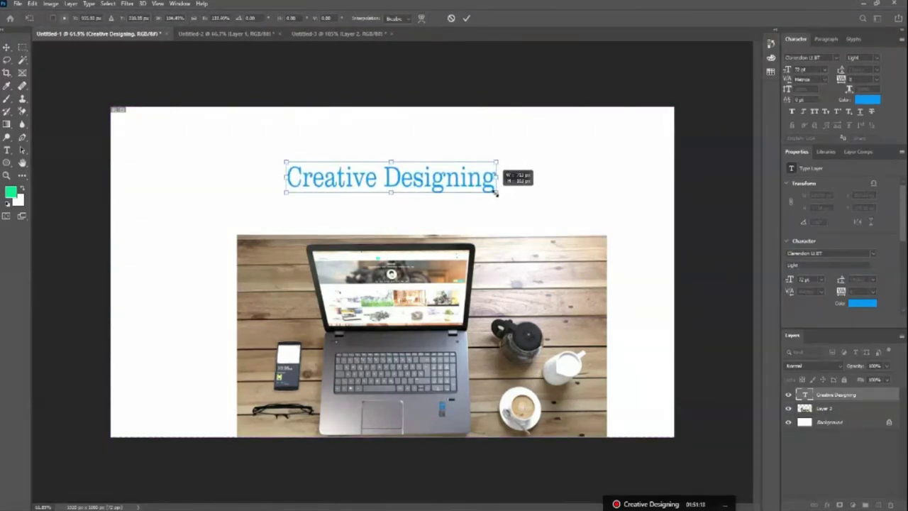
pyautogui.click(466, 17)
# - Place the title over the photo area and move the laptop photo up behind it
pyautogui.moveTo(440, 183); pyautogui.dragTo(460, 217)
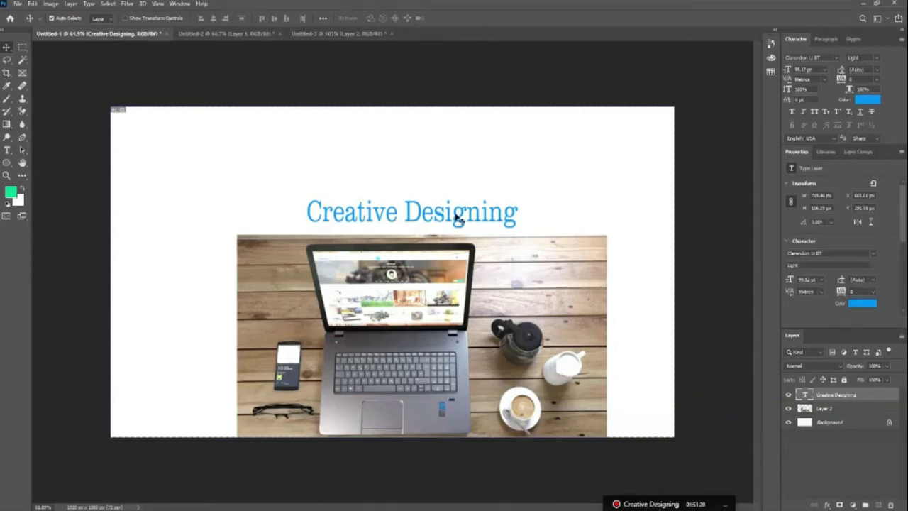
pyautogui.moveTo(459, 221); pyautogui.dragTo(456, 220)
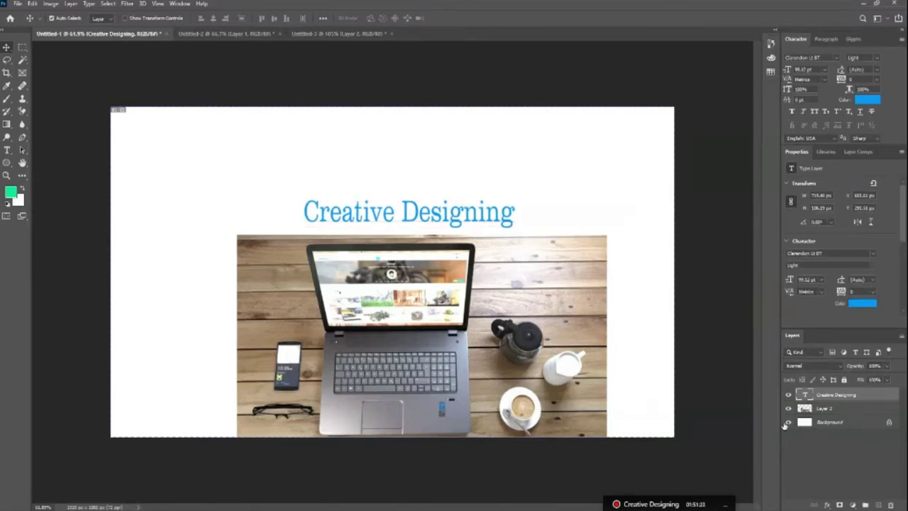
pyautogui.moveTo(435, 305)
pyautogui.mouseDown()
pyautogui.moveTo(422, 210)
pyautogui.moveTo(424, 233)
pyautogui.moveTo(412, 234)
pyautogui.mouseUp()
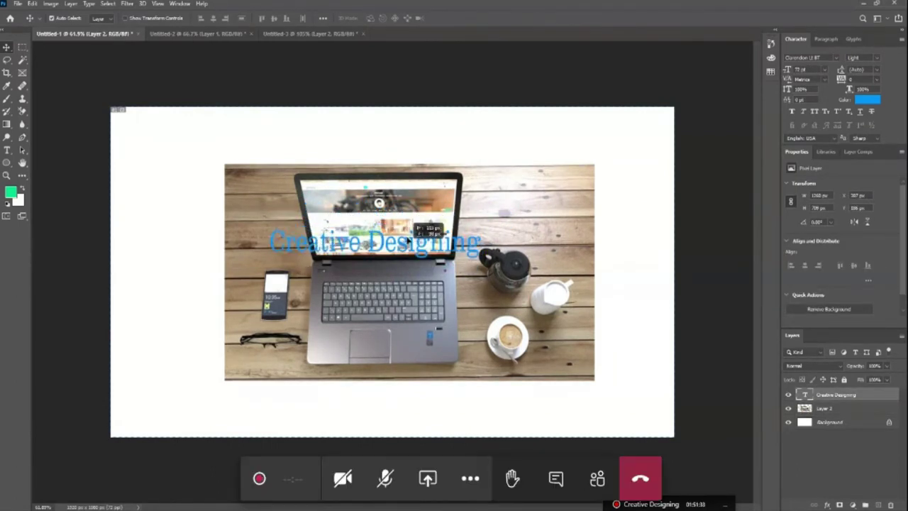
# - Nudge the title and lower the laptop photo's opacity from 70% to about 38%
pyautogui.moveTo(413, 234); pyautogui.dragTo(408, 237)
pyautogui.click(464, 314)
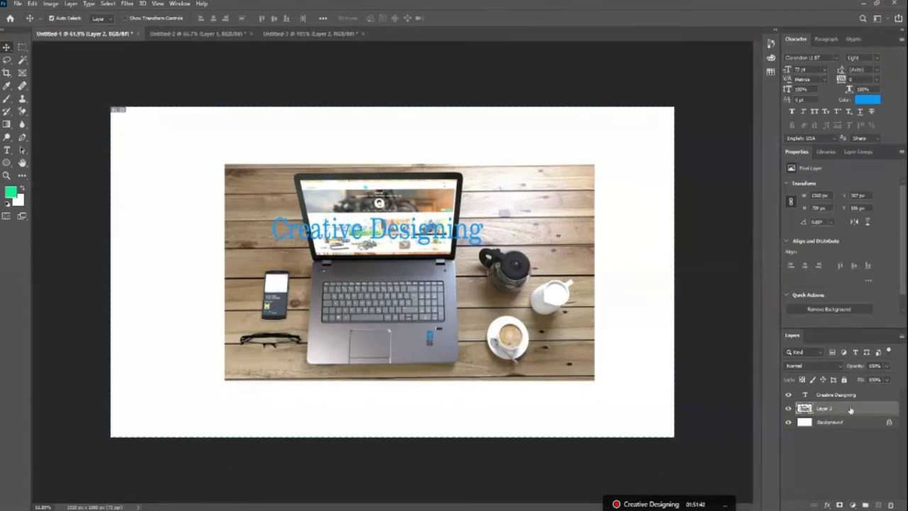
pyautogui.click(886, 366)
pyautogui.moveTo(885, 379); pyautogui.dragTo(871, 382)
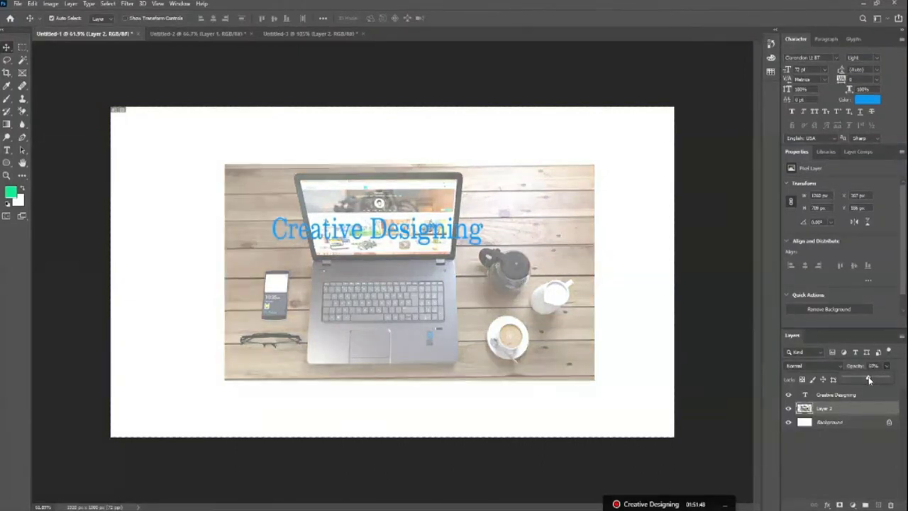
pyautogui.moveTo(866, 382)
pyautogui.mouseDown()
pyautogui.moveTo(851, 380)
pyautogui.moveTo(888, 384)
pyautogui.mouseUp()
# - Set the photo's blend mode to Darken after trying Exclusion, and move the title back above it
pyautogui.click(819, 366)
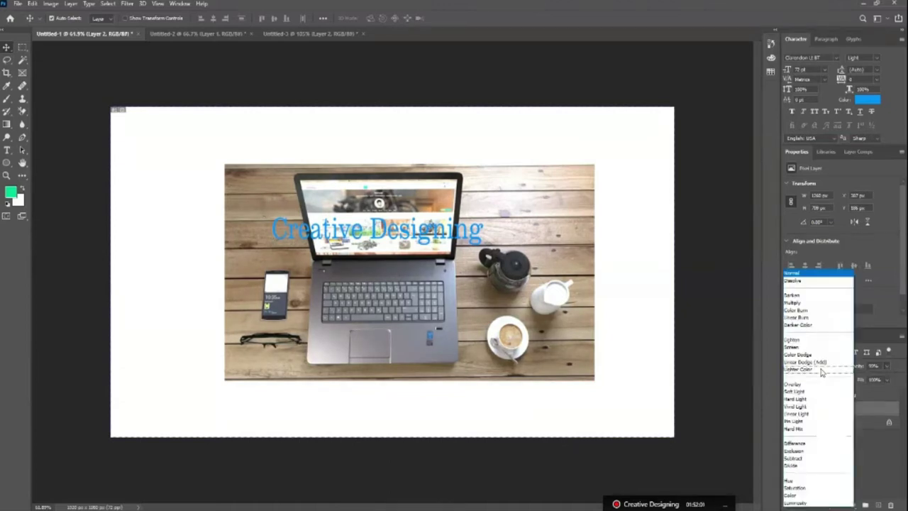
pyautogui.click(794, 299)
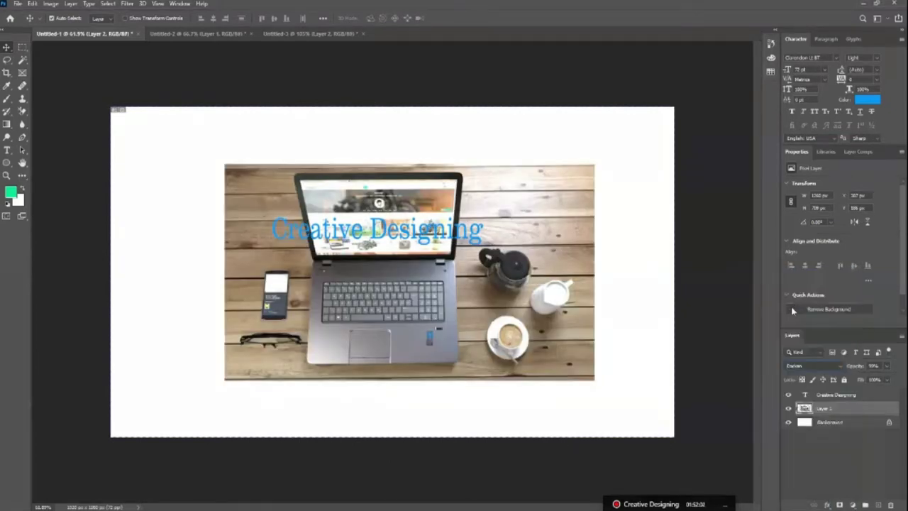
pyautogui.click(814, 366)
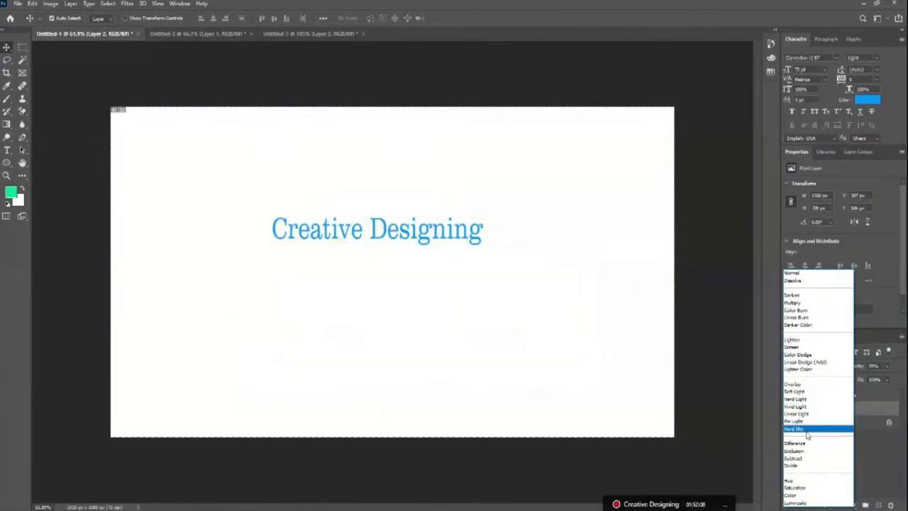
pyautogui.click(794, 450)
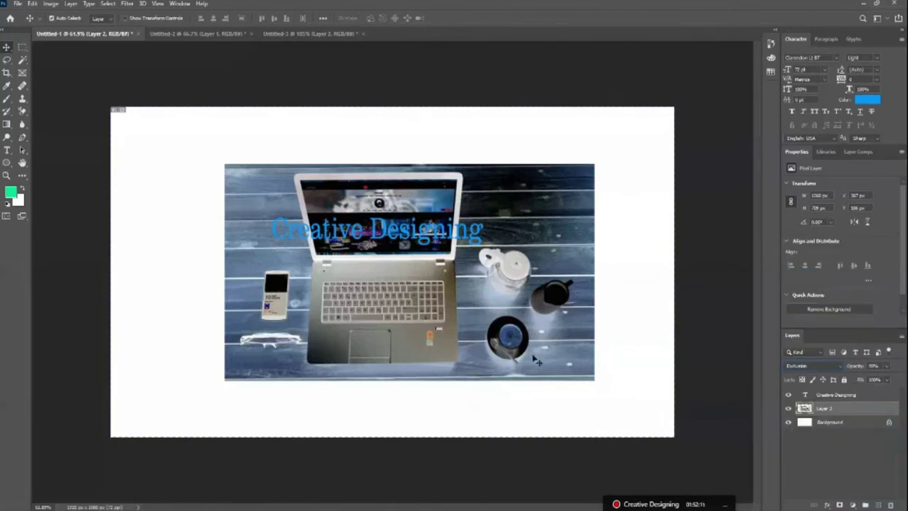
pyautogui.hotkey('shift', 'alt', 'k')
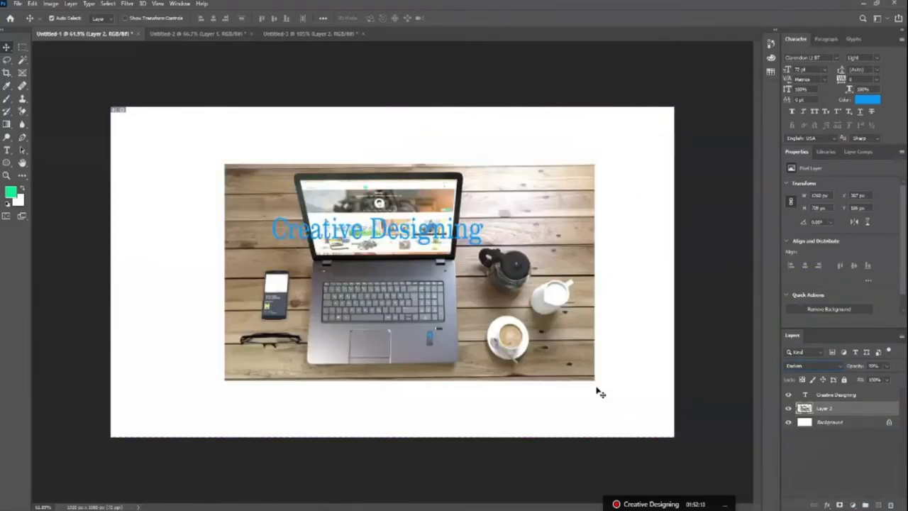
pyautogui.moveTo(457, 238)
pyautogui.mouseDown()
pyautogui.moveTo(541, 232)
pyautogui.moveTo(468, 152)
pyautogui.mouseUp()
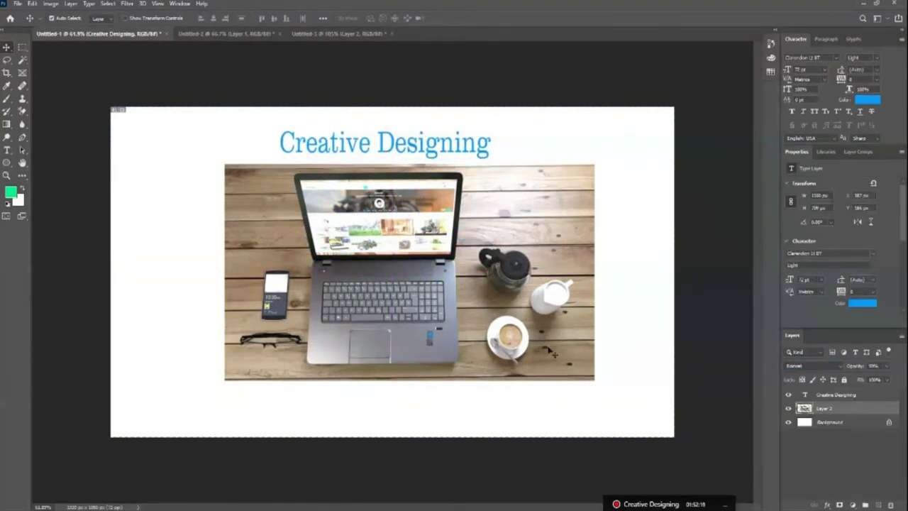
pyautogui.moveTo(234, 216); pyautogui.dragTo(235, 221)
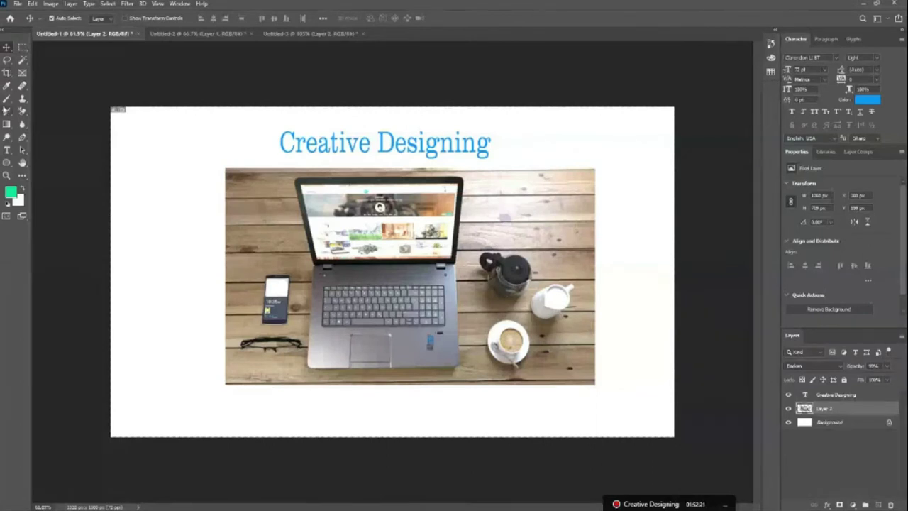
# - Draw a rectangle covering the whole laptop photo and make it semi-transparent
pyautogui.click(6, 163)
pyautogui.rightClick(6, 163)
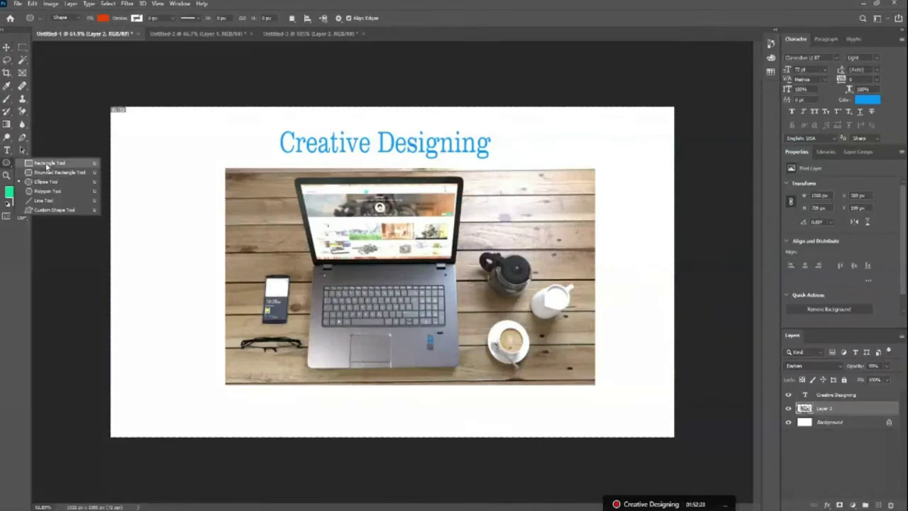
pyautogui.click(50, 162)
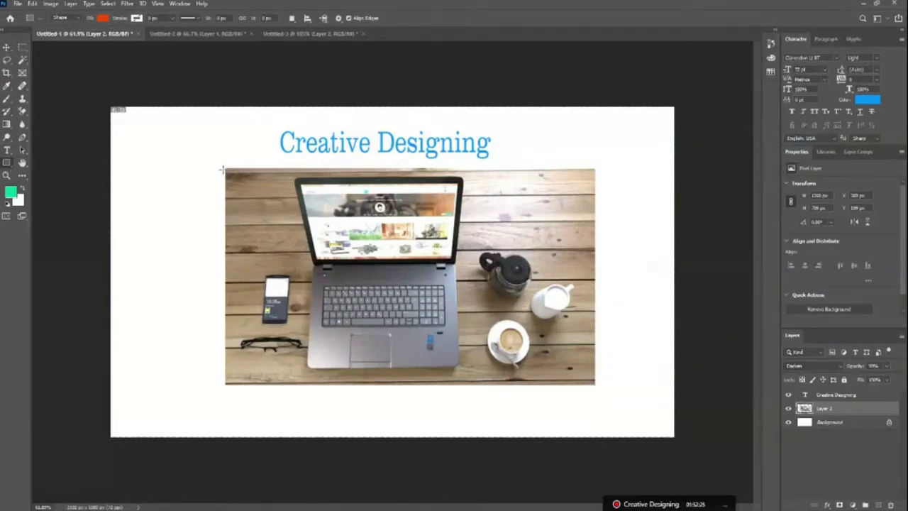
pyautogui.moveTo(224, 168); pyautogui.dragTo(594, 384)
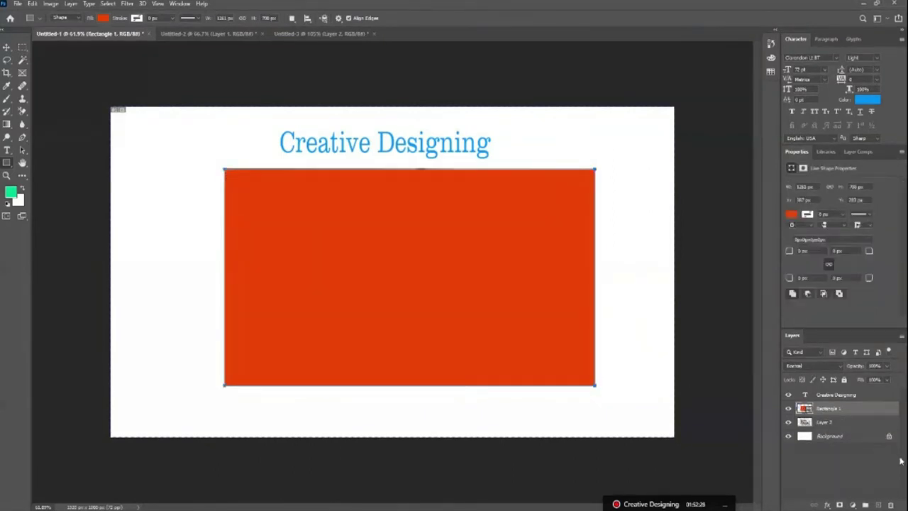
pyautogui.click(884, 367)
pyautogui.moveTo(880, 379); pyautogui.dragTo(868, 380)
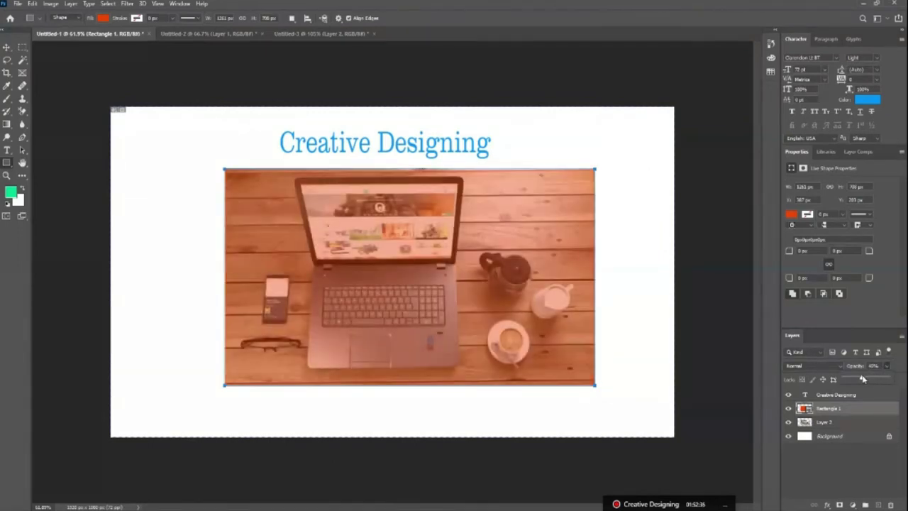
pyautogui.moveTo(862, 379); pyautogui.dragTo(859, 378)
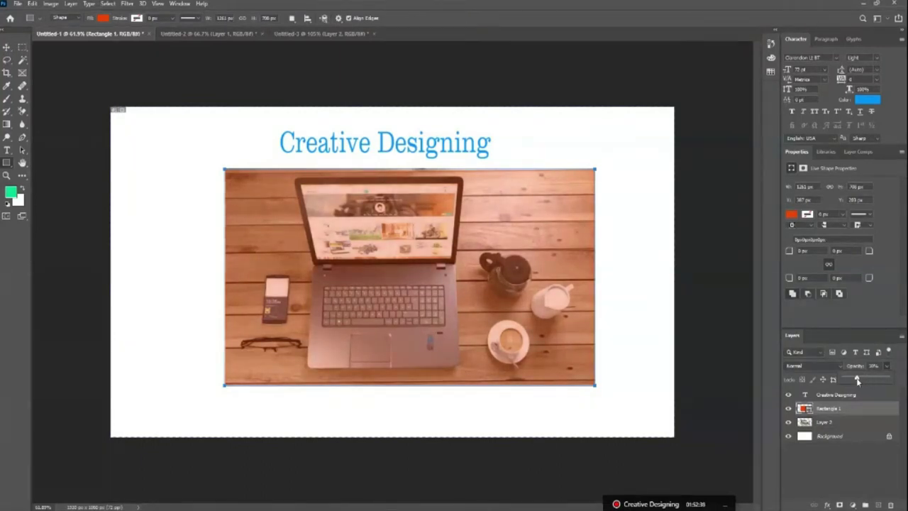
# - Move the Creative Designing title onto the centre of the photo over the laptop
pyautogui.click(7, 46)
pyautogui.click(125, 138)
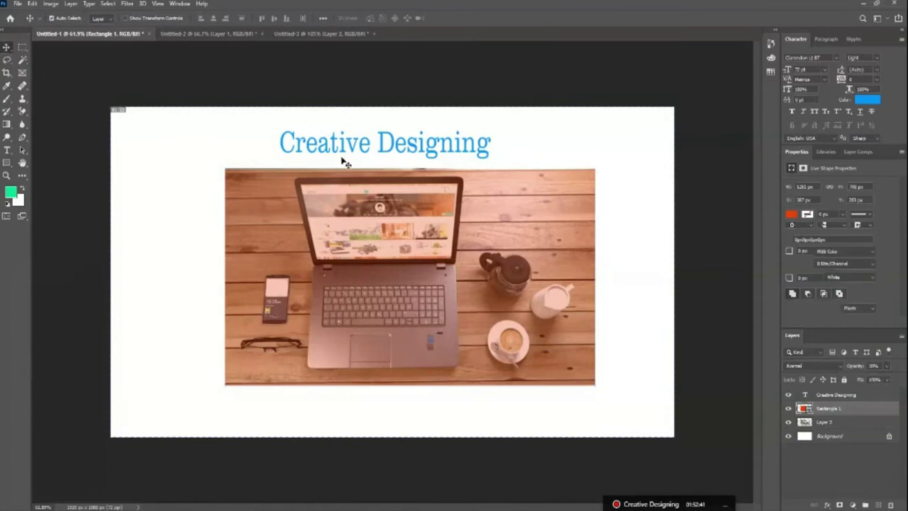
pyautogui.moveTo(366, 151); pyautogui.dragTo(396, 276)
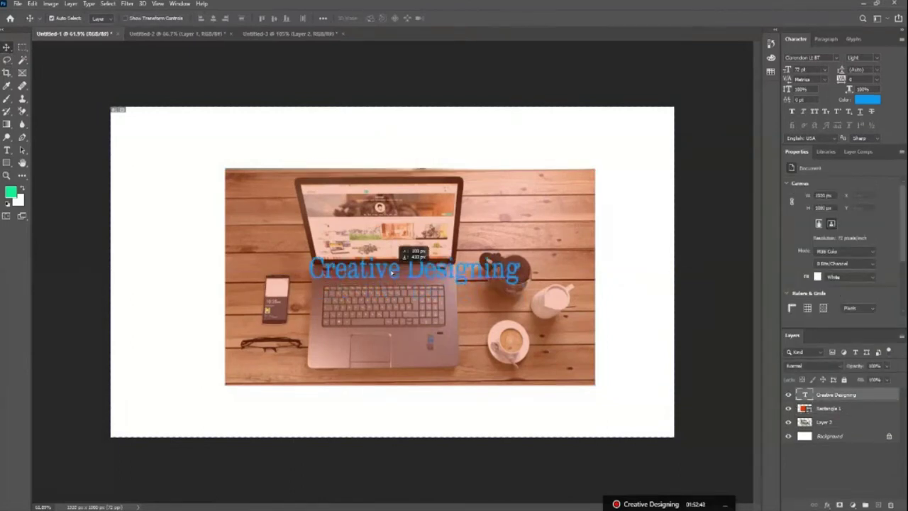
pyautogui.click(414, 317)
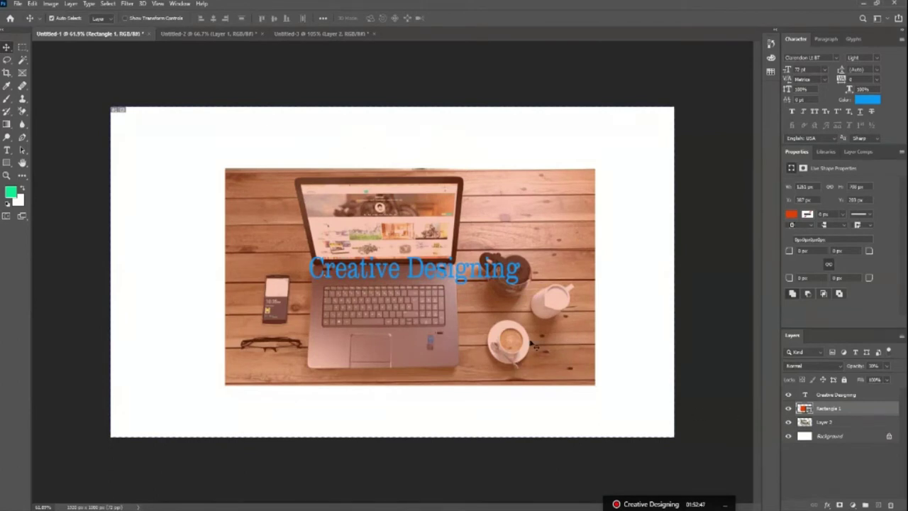
pyautogui.moveTo(482, 280)
pyautogui.mouseDown()
pyautogui.moveTo(474, 259)
pyautogui.moveTo(438, 269)
pyautogui.mouseUp()
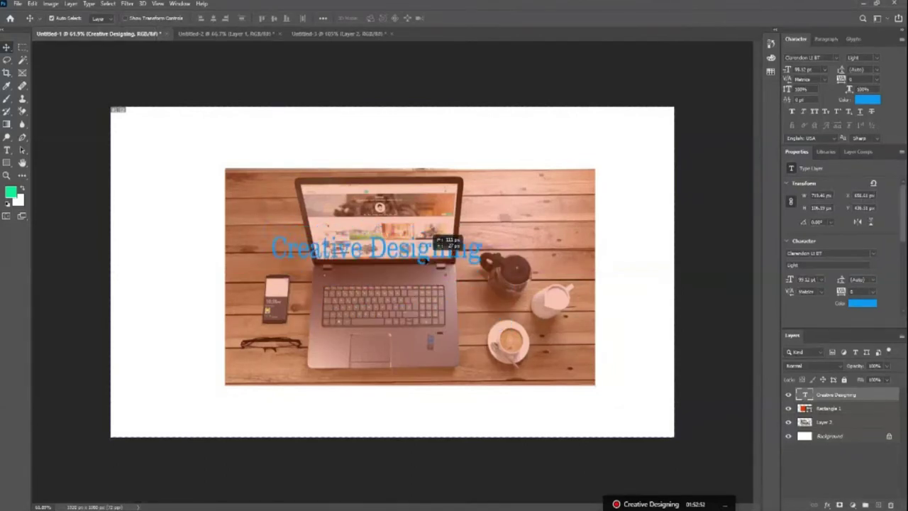
pyautogui.moveTo(439, 269); pyautogui.dragTo(444, 253)
# - Try white, orange and red-orange fills on the overlay rectangle, then settle on black
pyautogui.click(828, 408)
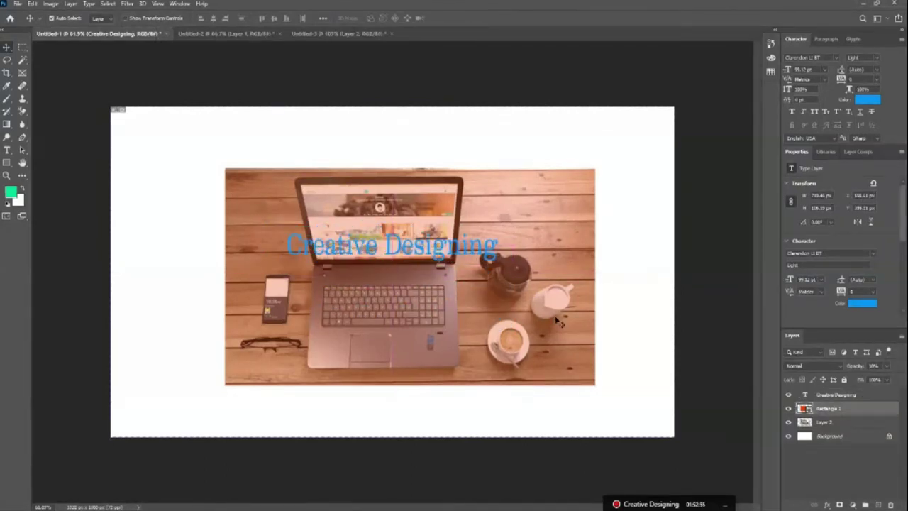
pyautogui.click(791, 215)
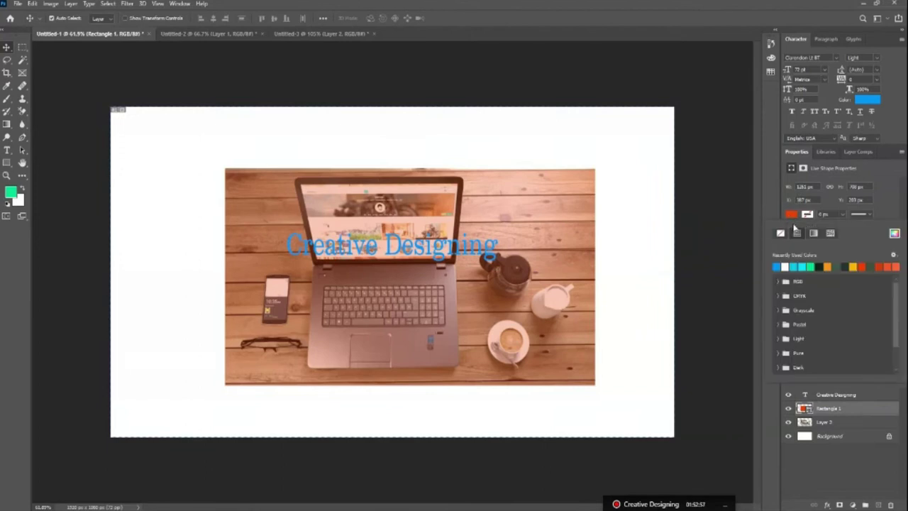
pyautogui.click(801, 267)
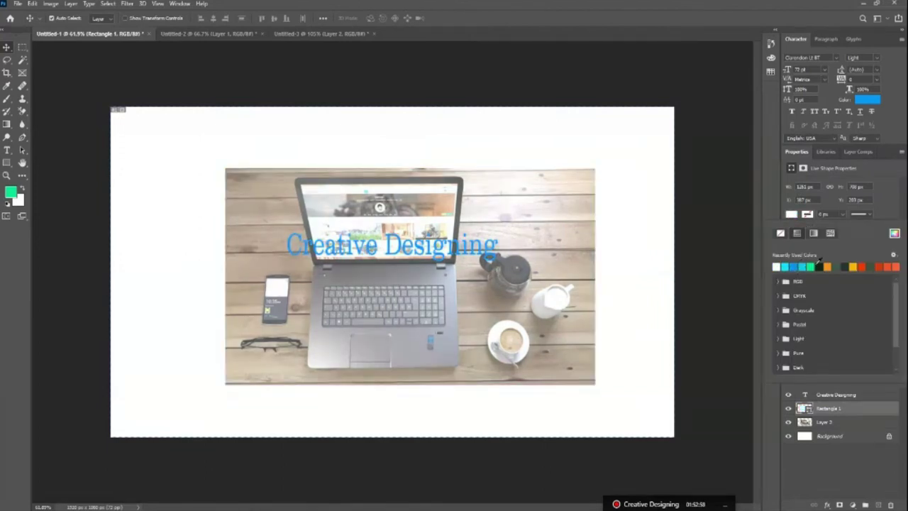
pyautogui.click(827, 266)
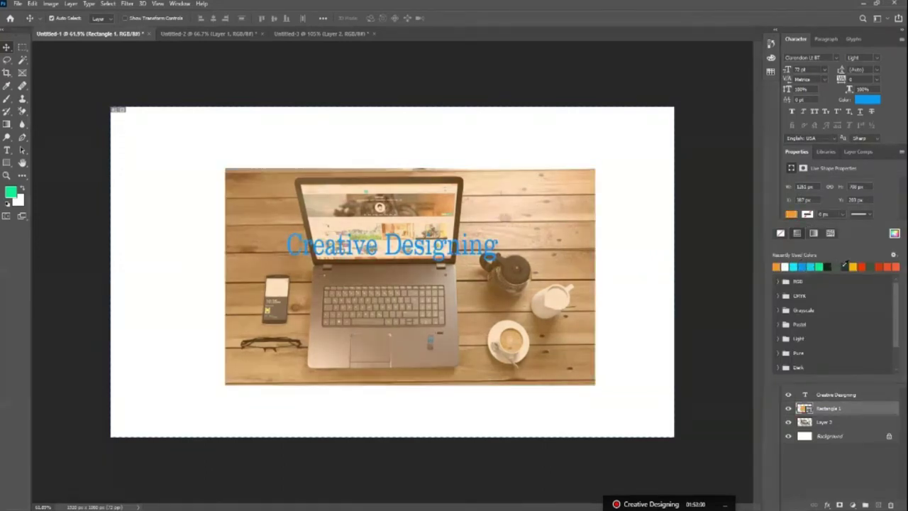
pyautogui.click(887, 268)
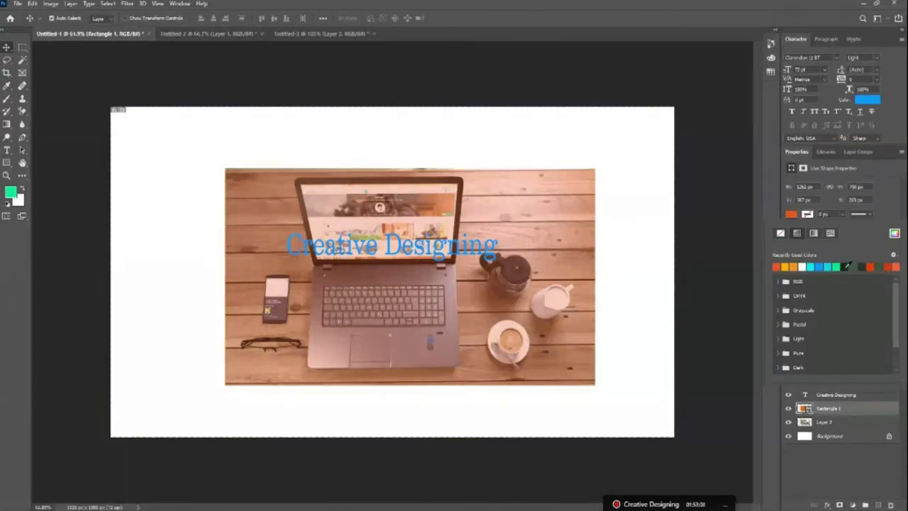
pyautogui.click(848, 266)
pyautogui.click(6, 49)
pyautogui.click(434, 257)
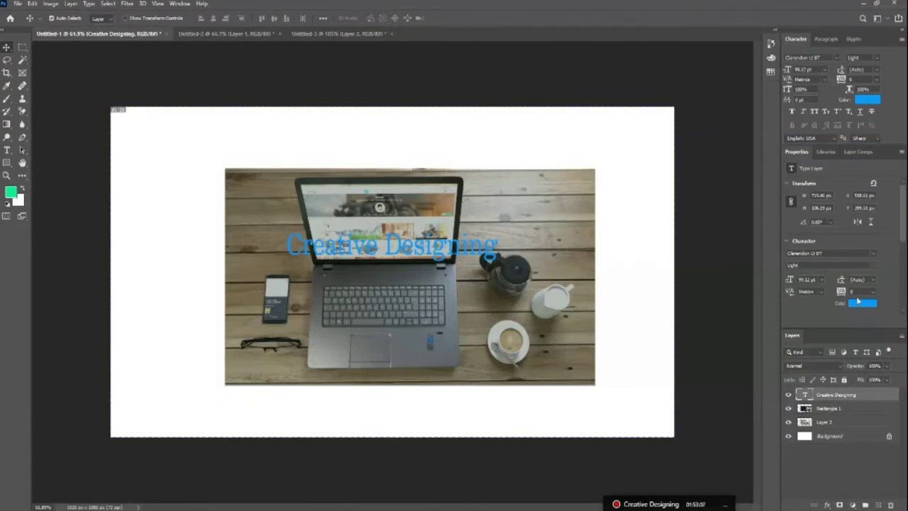
# - Change the title text colour to red in the Color Picker, after trying greens
pyautogui.click(857, 305)
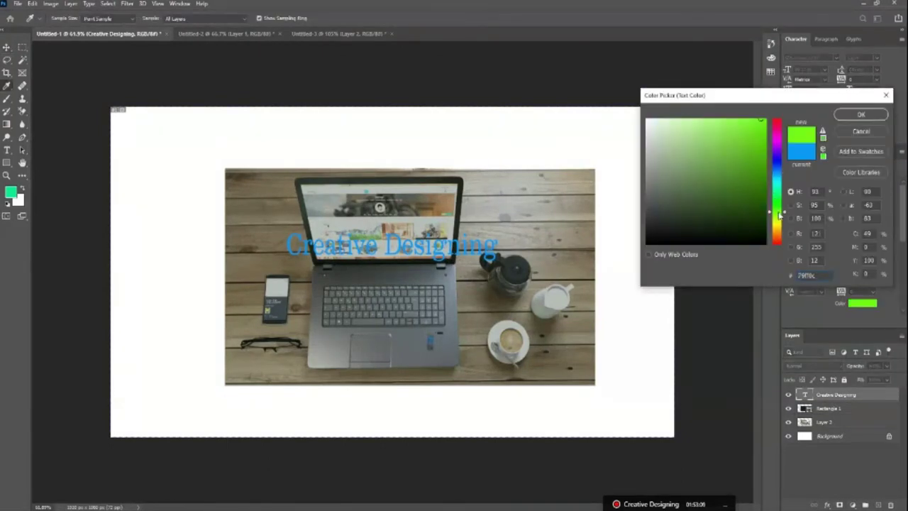
pyautogui.click(777, 212)
pyautogui.click(698, 121)
pyautogui.moveTo(698, 121); pyautogui.dragTo(673, 126)
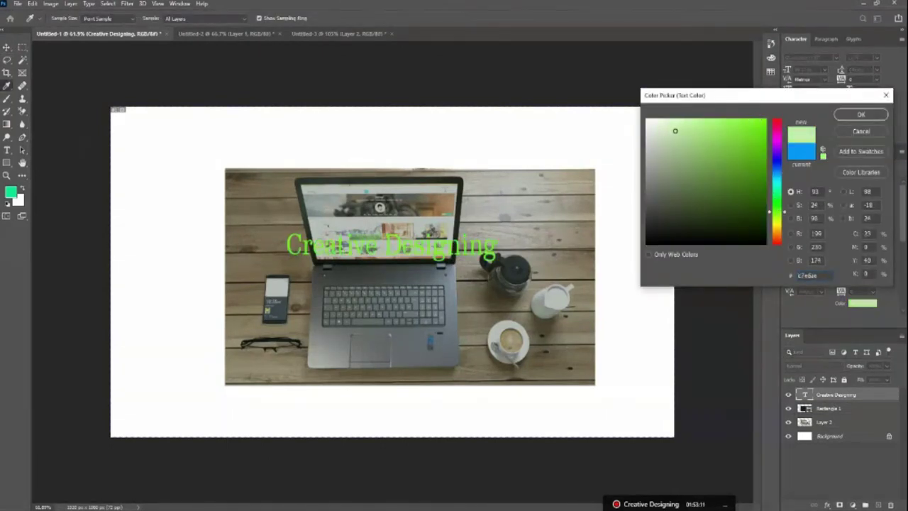
pyautogui.moveTo(775, 168); pyautogui.dragTo(777, 122)
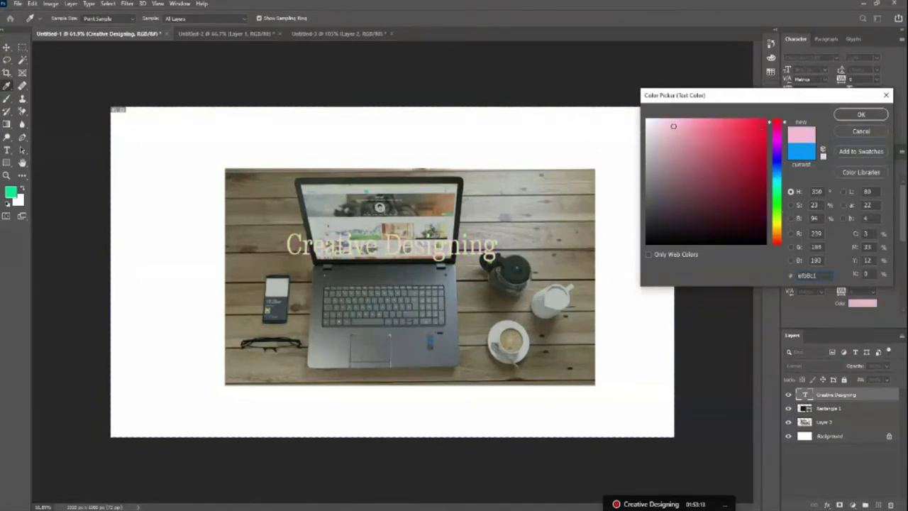
pyautogui.click(767, 122)
pyautogui.click(860, 114)
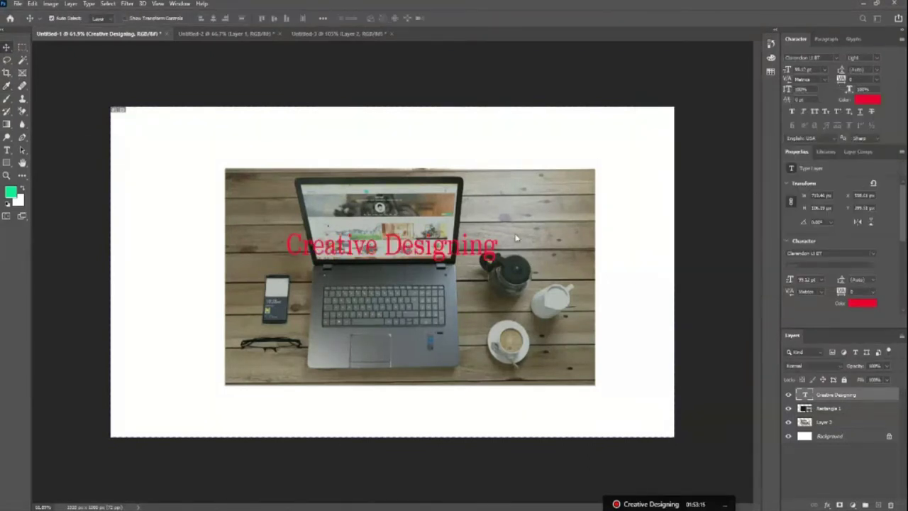
# - Move the red title up above the laptop photo near the top of the canvas
pyautogui.moveTo(439, 257); pyautogui.dragTo(431, 162)
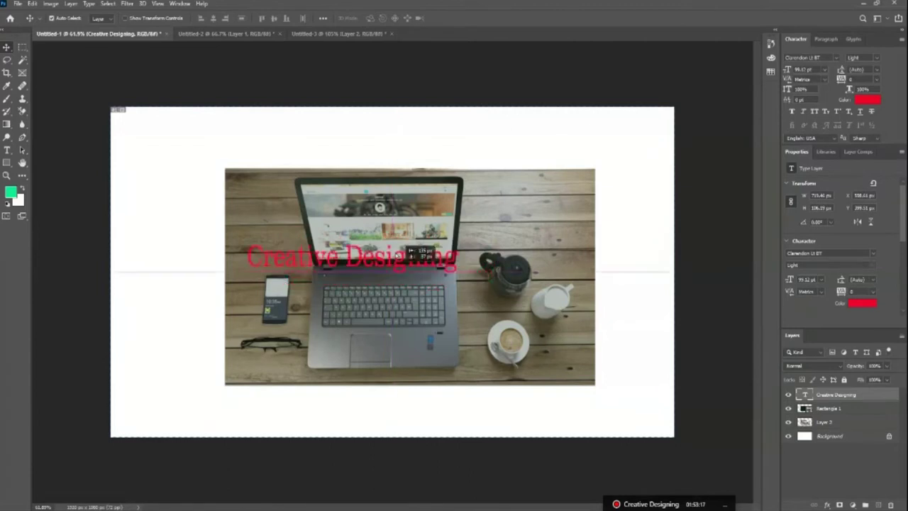
pyautogui.click(572, 147)
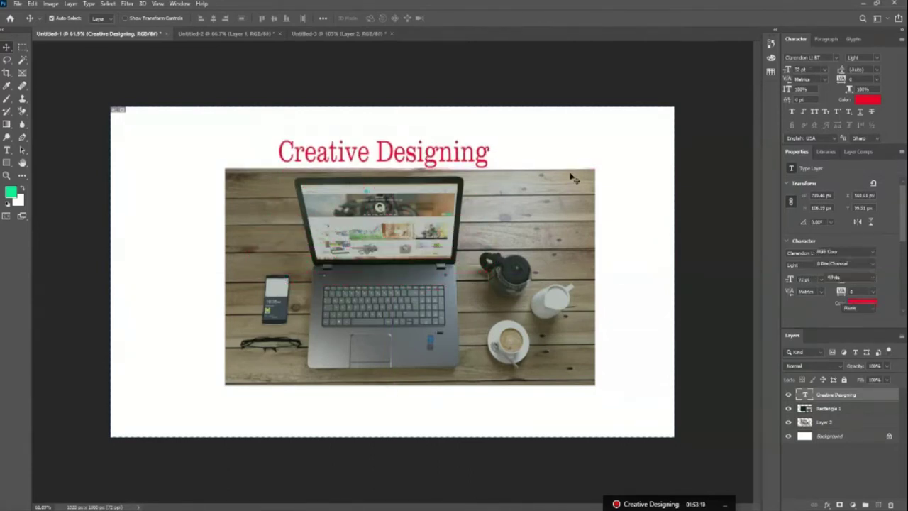
pyautogui.moveTo(428, 160); pyautogui.dragTo(425, 156)
pyautogui.click(544, 142)
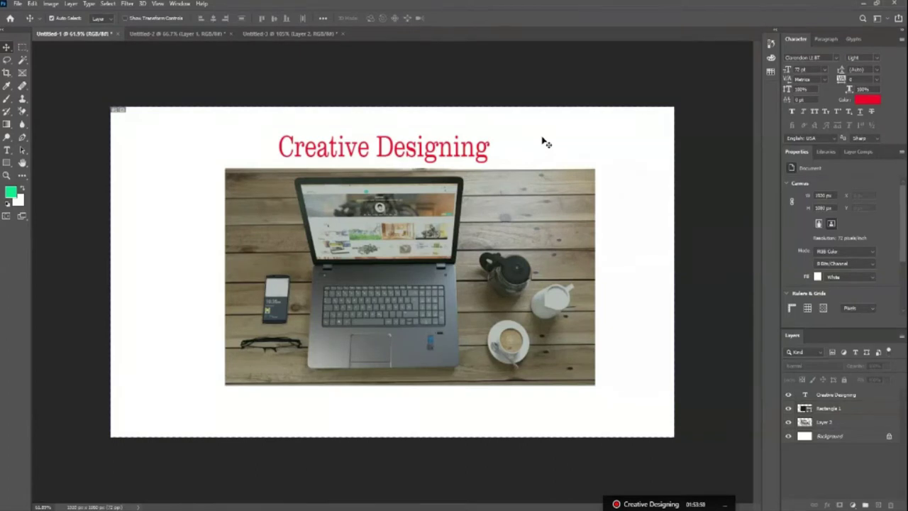
# - Undo back to remove the overlay rectangle, then nudge the laptop photo slightly left
pyautogui.hotkey('ctrl', 'z')
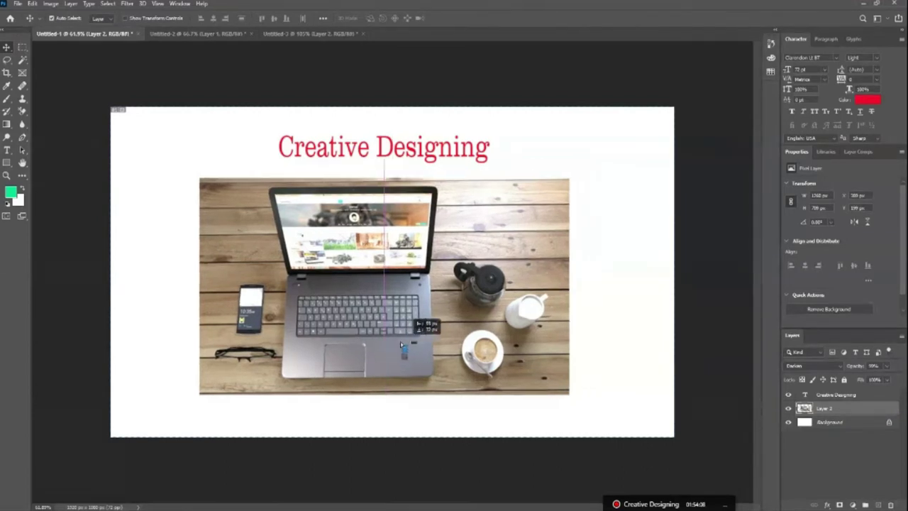
pyautogui.moveTo(364, 360); pyautogui.dragTo(333, 367)
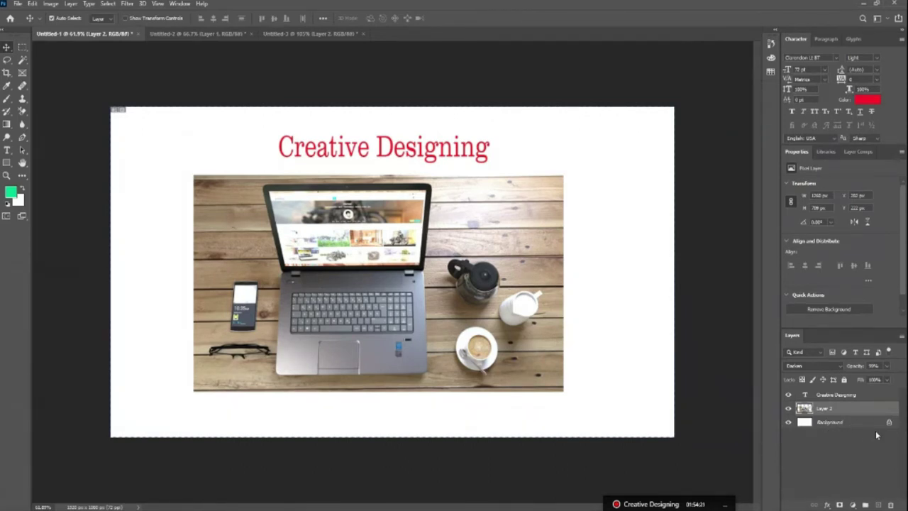
# - Unlock the white Background into Layer 0 and hide it, undoing an accidental shift
pyautogui.click(890, 422)
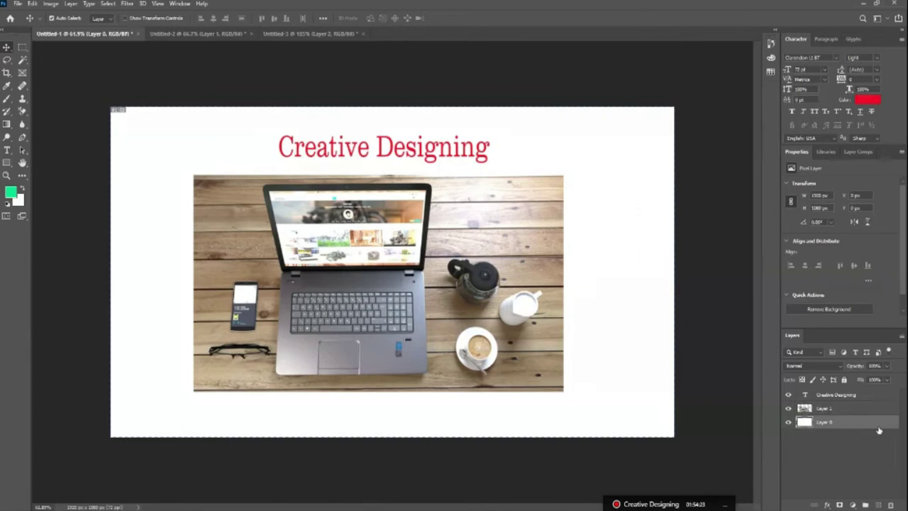
pyautogui.click(788, 423)
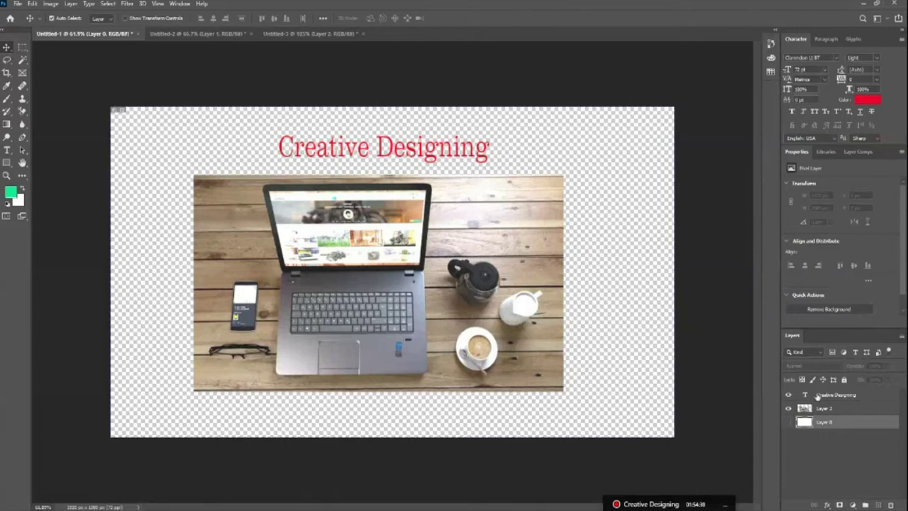
pyautogui.click(787, 423)
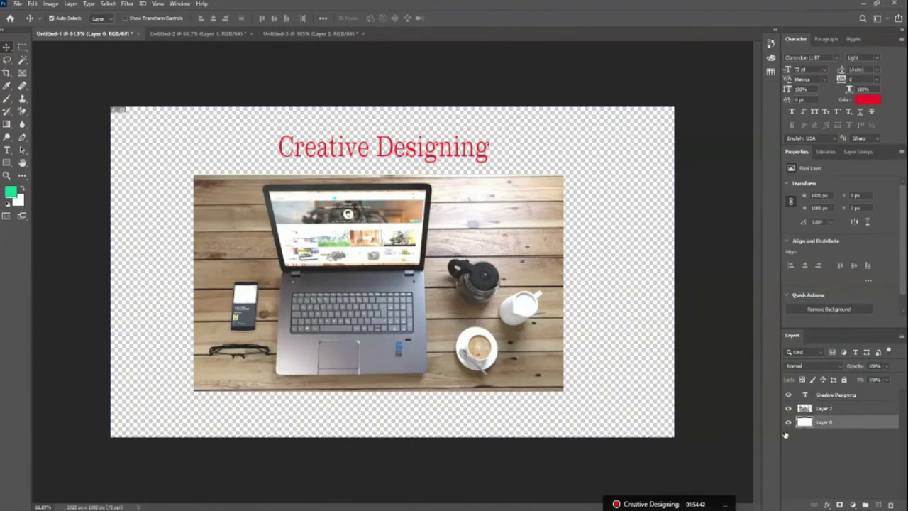
pyautogui.moveTo(608, 404); pyautogui.dragTo(576, 370)
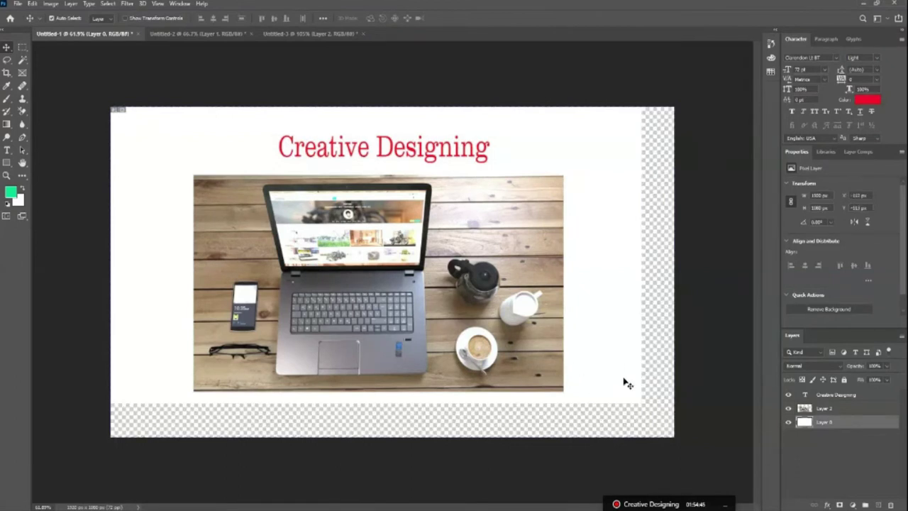
pyautogui.hotkey('ctrl', 'z')
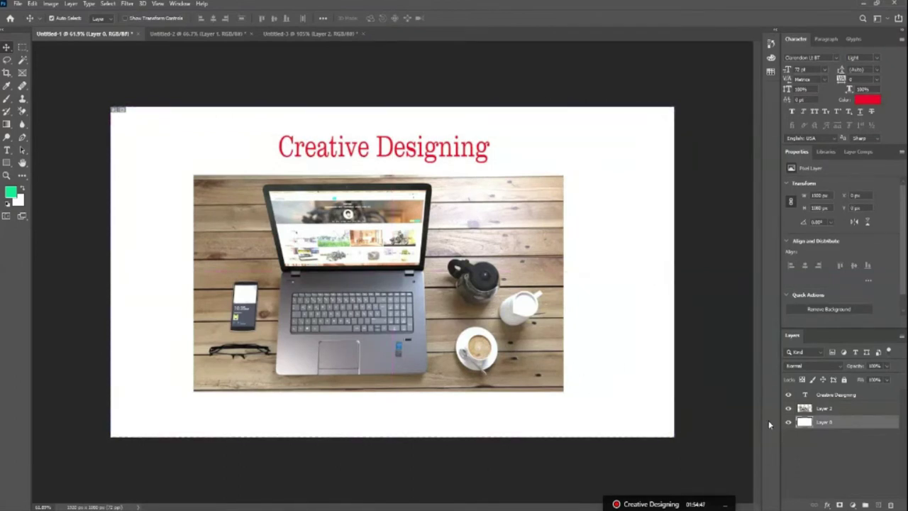
pyautogui.click(787, 422)
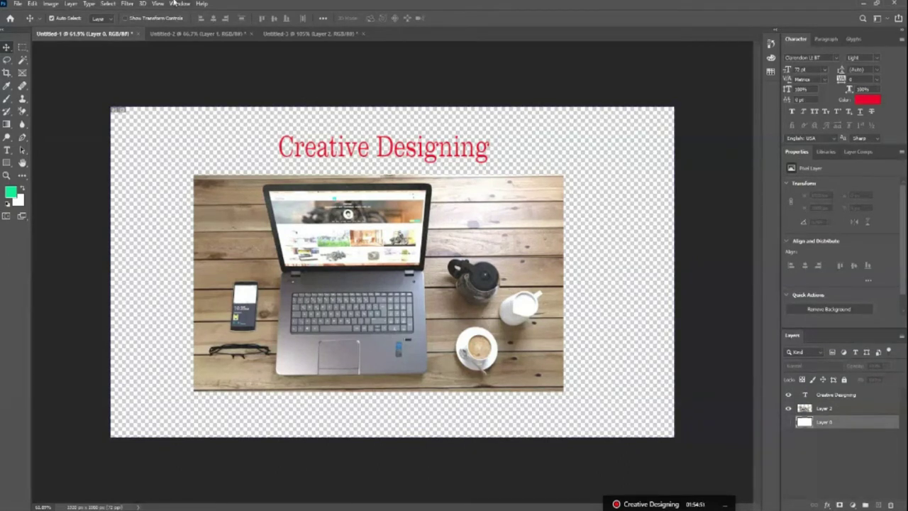
# - In Untitled-2, unlock the Background as a visible Layer 0 and select the phone photo layer
pyautogui.click(192, 34)
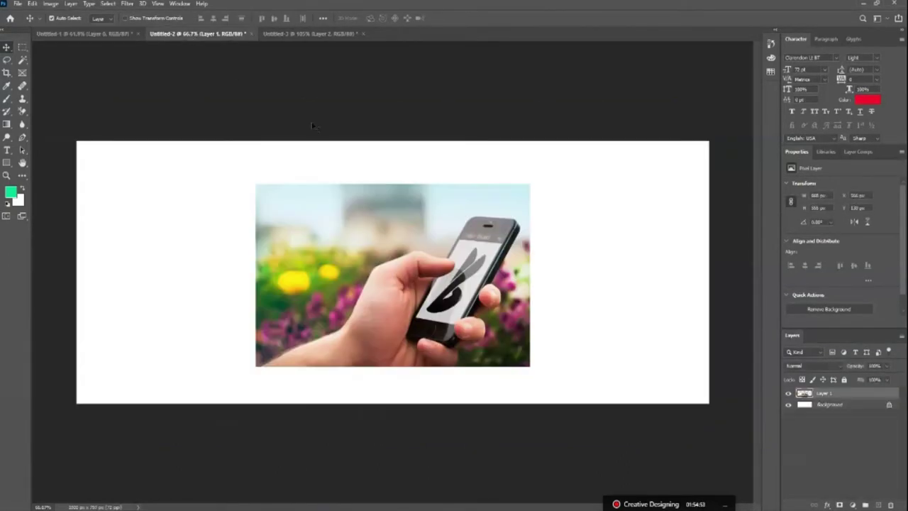
pyautogui.moveTo(383, 305); pyautogui.dragTo(383, 303)
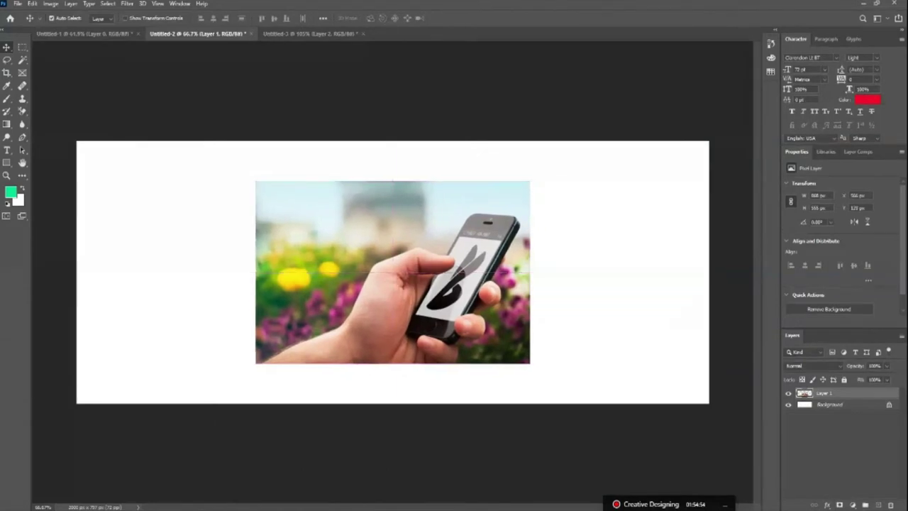
pyautogui.click(890, 405)
pyautogui.click(789, 405)
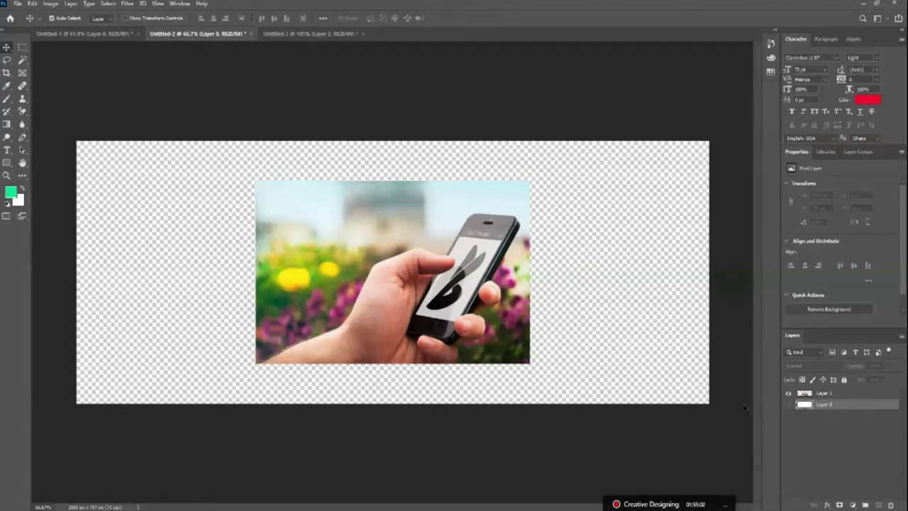
pyautogui.click(788, 405)
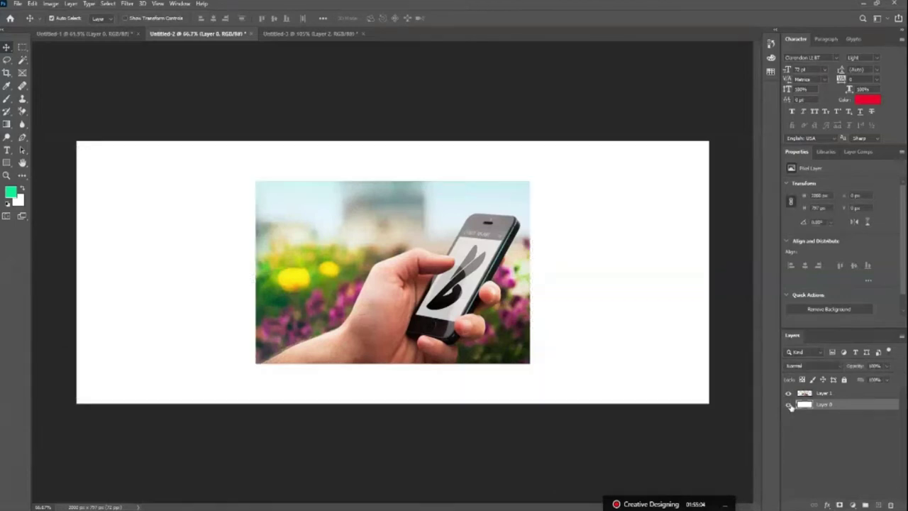
pyautogui.click(495, 316)
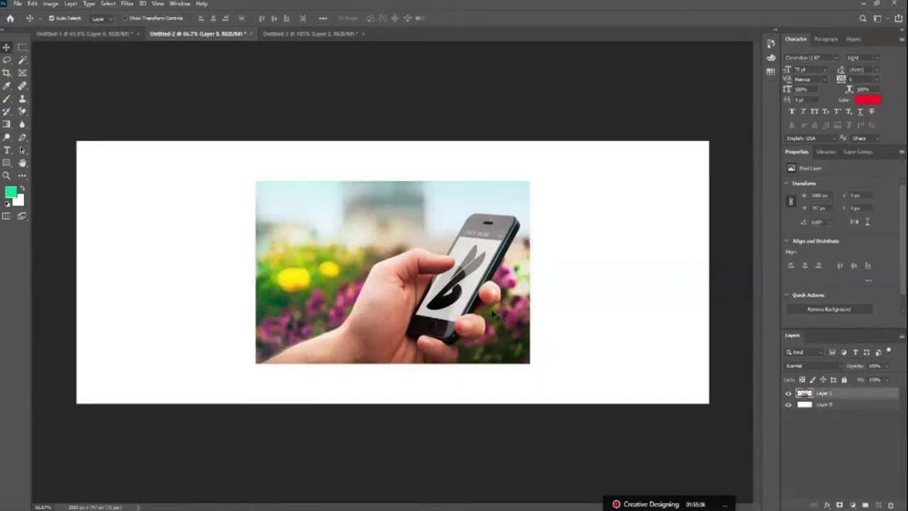
pyautogui.click(50, 5)
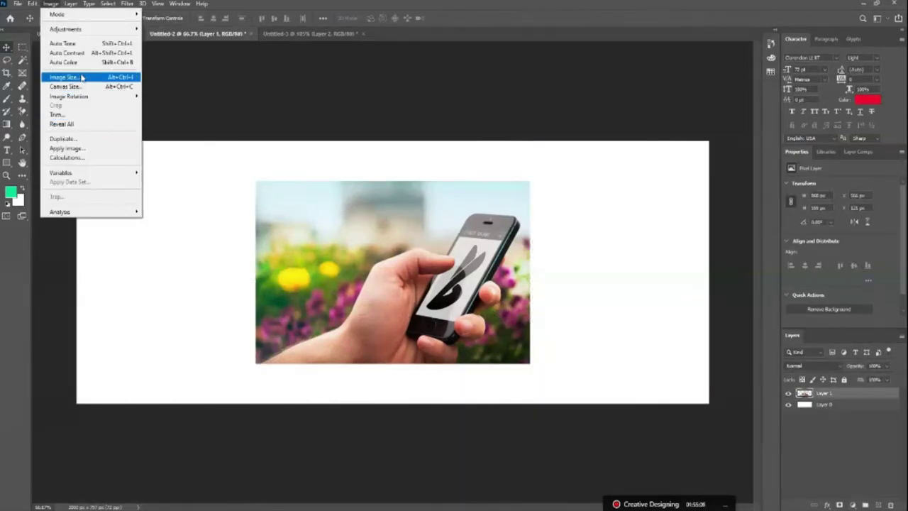
# - Trim the canvas down to the hand-and-phone photo and start Save As for Untitled-2
pyautogui.click(58, 115)
pyautogui.click(497, 142)
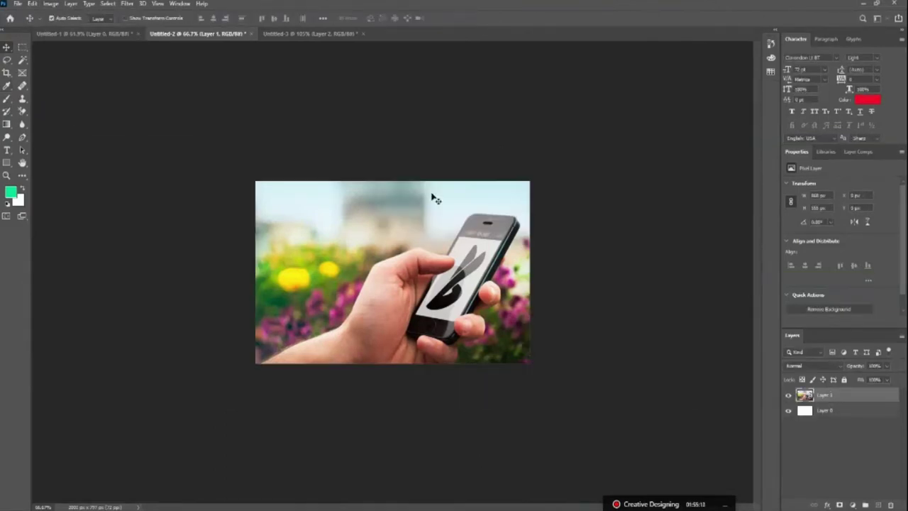
pyautogui.click(17, 4)
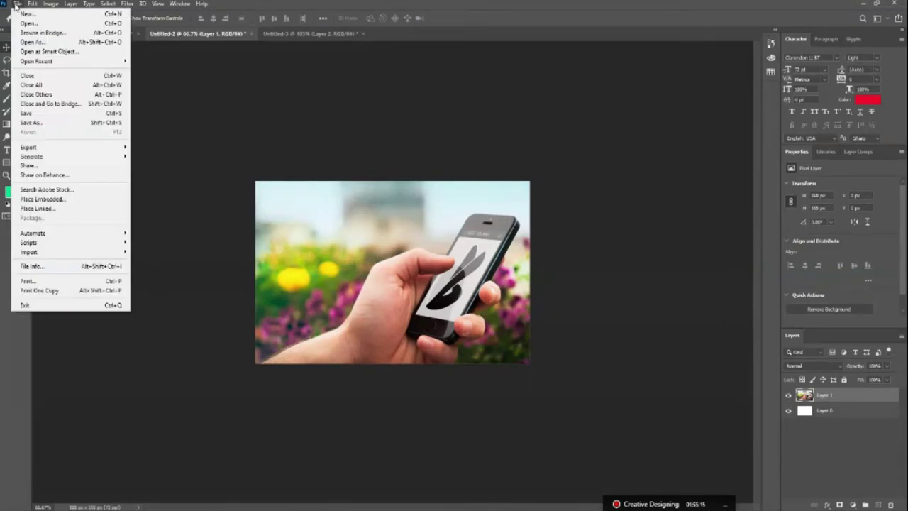
pyautogui.click(28, 124)
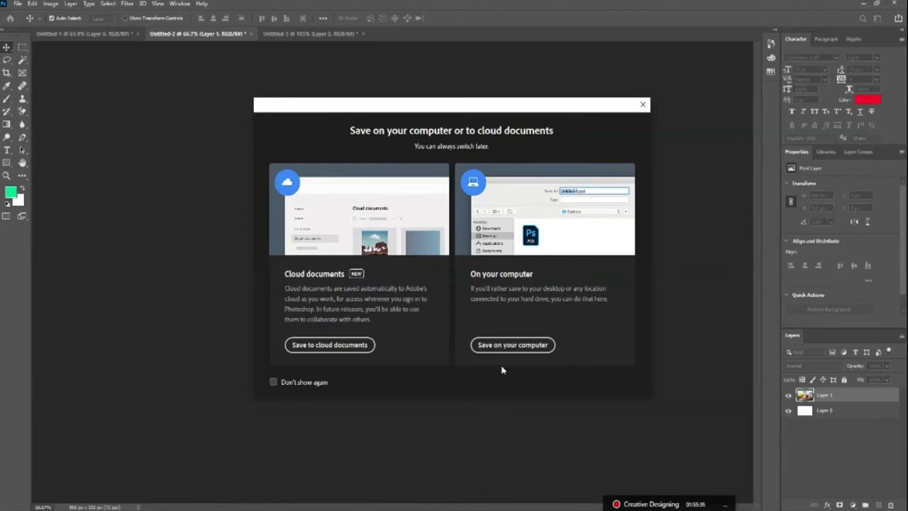
# - Save the document on this computer in Pictures as 'trim' in Photoshop PSD format, accepting Maximize Compatibility
pyautogui.click(523, 346)
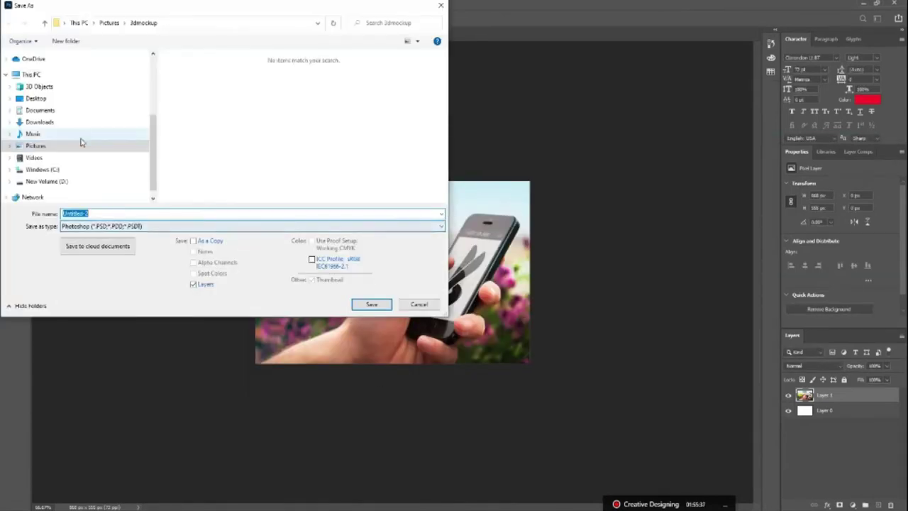
pyautogui.click(34, 156)
pyautogui.click(106, 213)
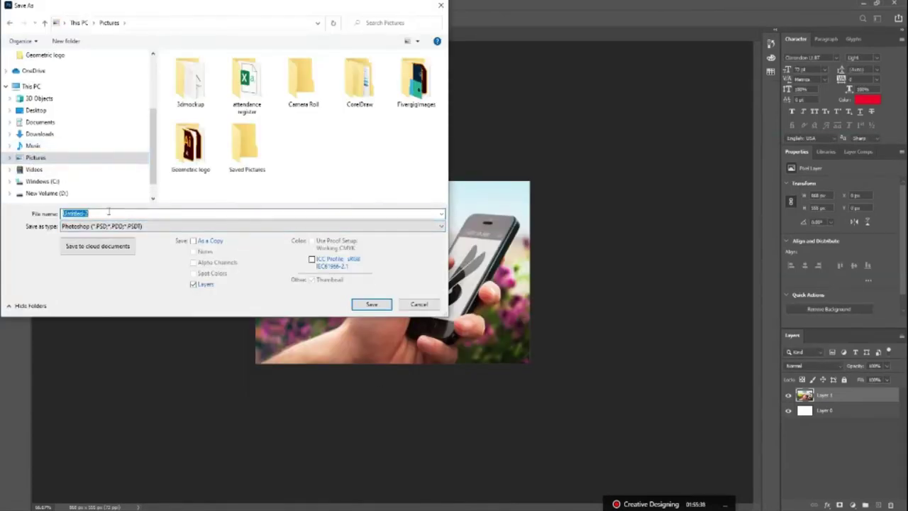
pyautogui.write('trim')
pyautogui.click(107, 227)
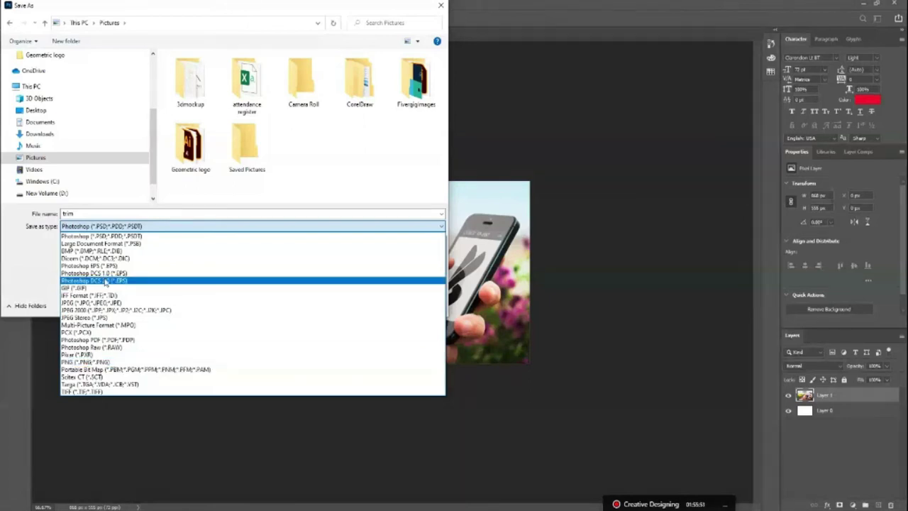
pyautogui.click(126, 236)
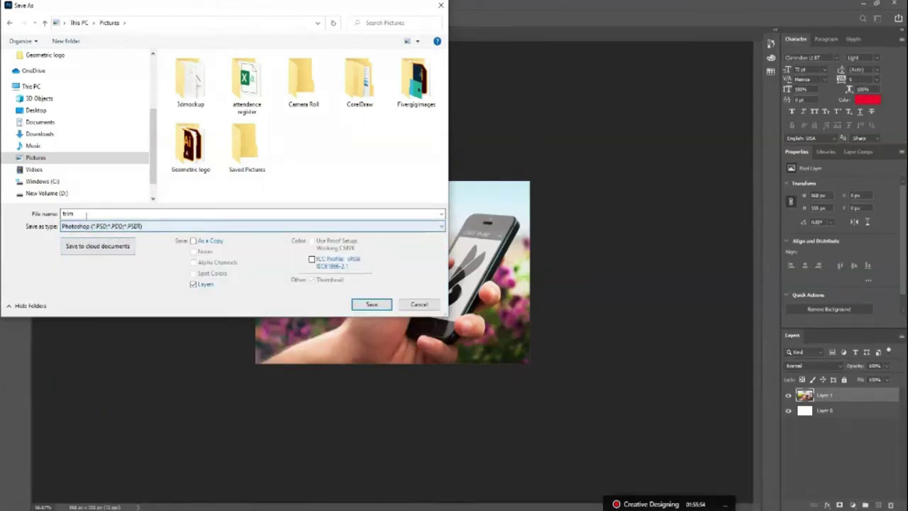
pyautogui.click(371, 304)
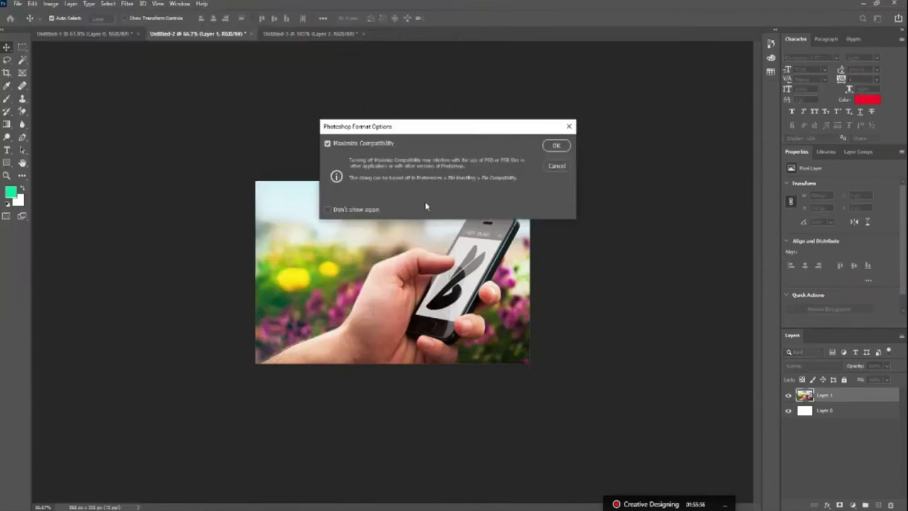
pyautogui.click(556, 146)
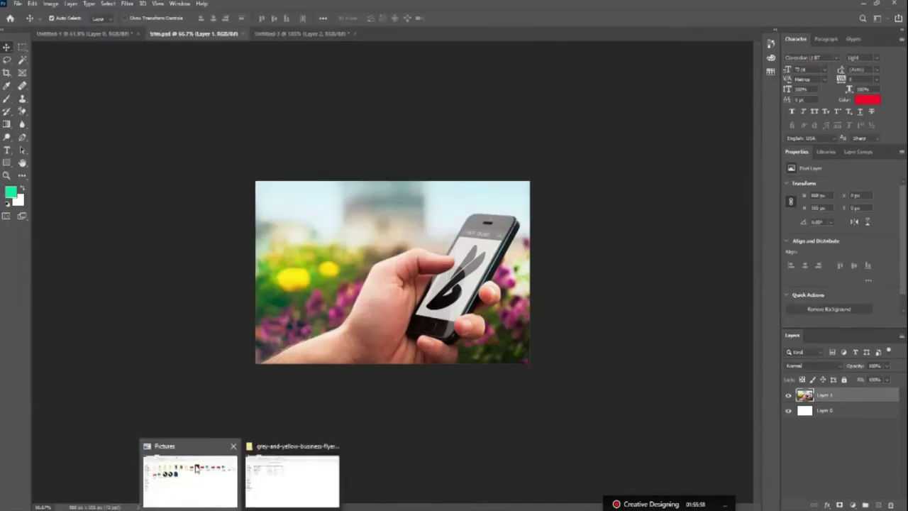
# - Check that trim.psd is in Pictures, then return to Photoshop's File menu
pyautogui.click(196, 468)
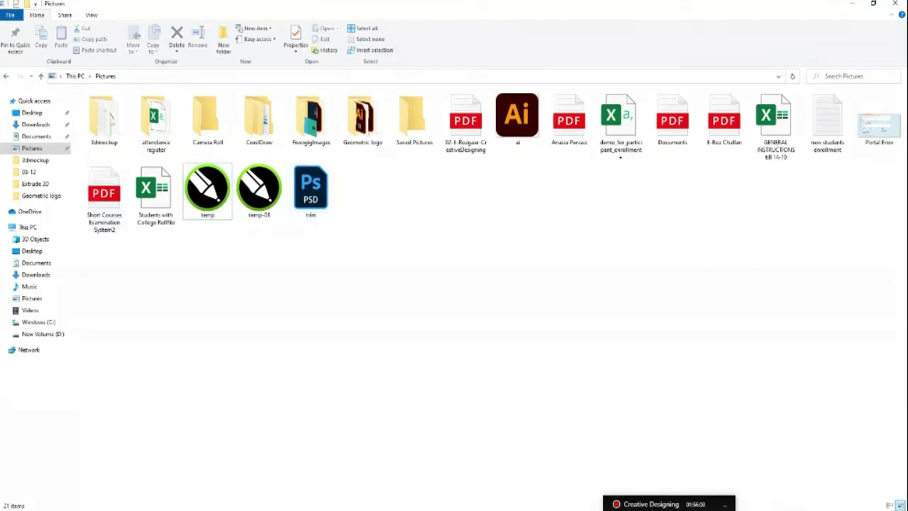
pyautogui.click(429, 474)
pyautogui.click(17, 4)
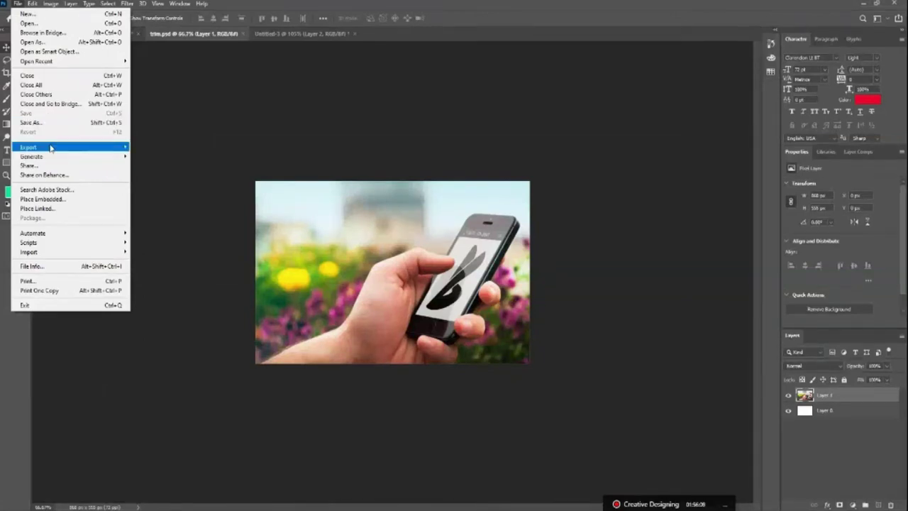
pyautogui.moveTo(28, 147)
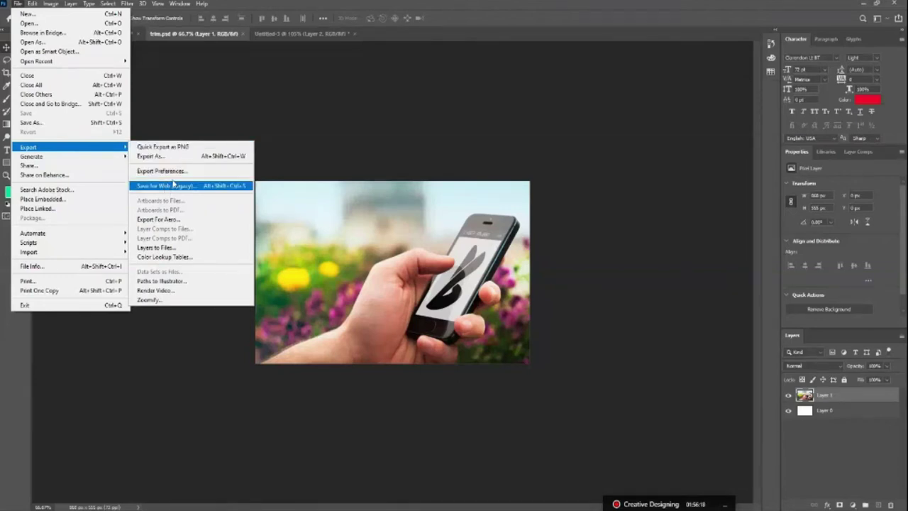
# - Export the image as trim.png to Pictures, then view it in Photos and close it
pyautogui.click(171, 147)
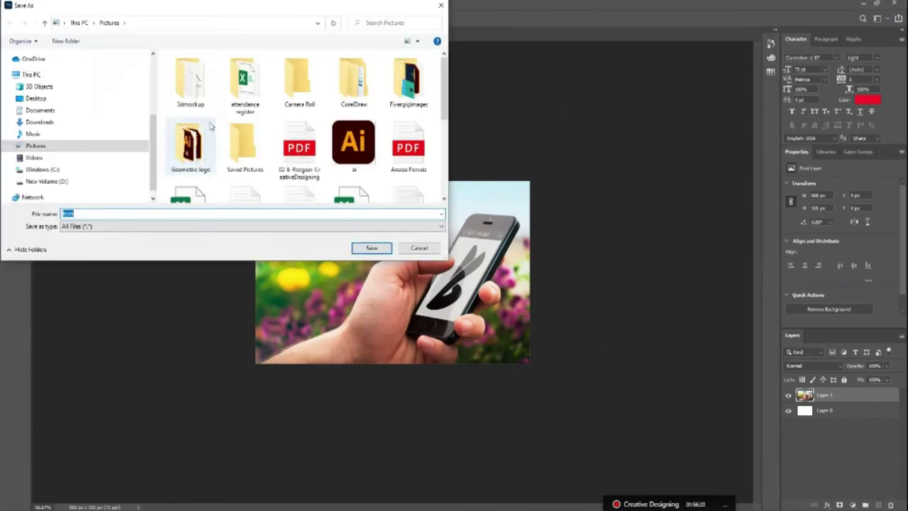
pyautogui.scroll(-3, 301, 152)
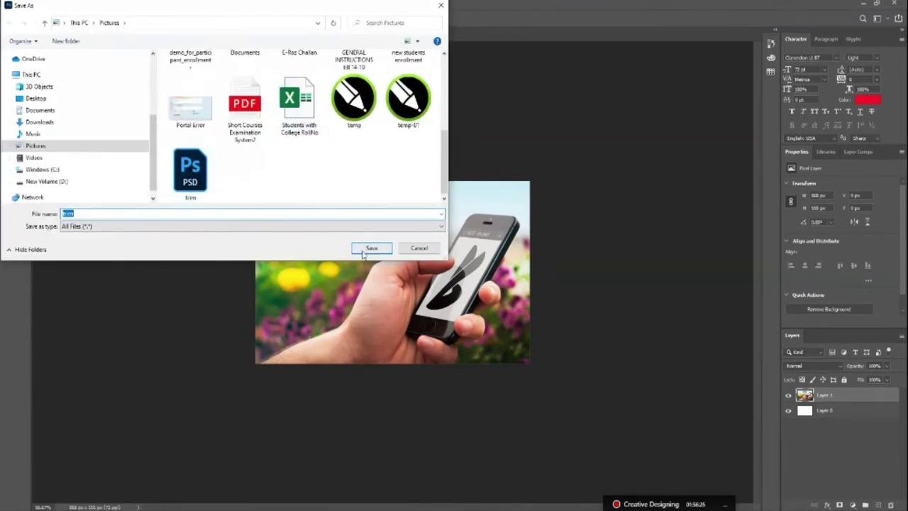
pyautogui.click(370, 250)
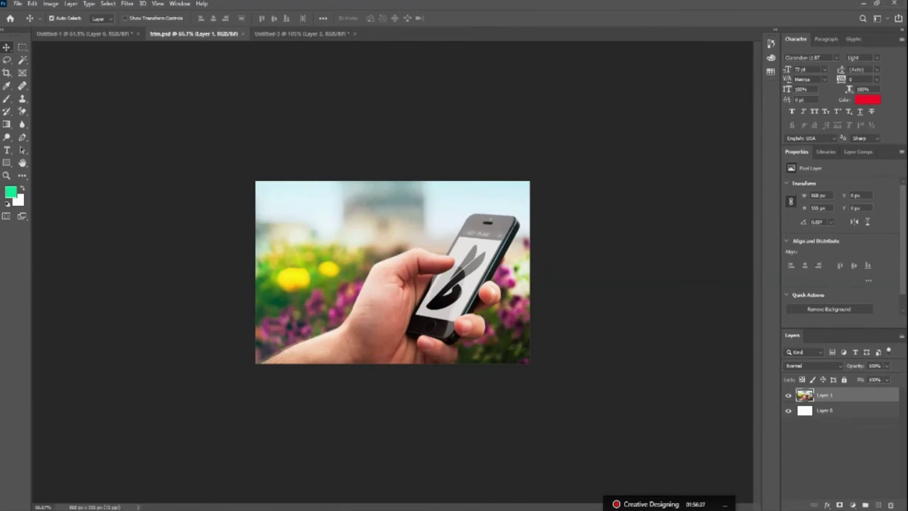
pyautogui.click(202, 473)
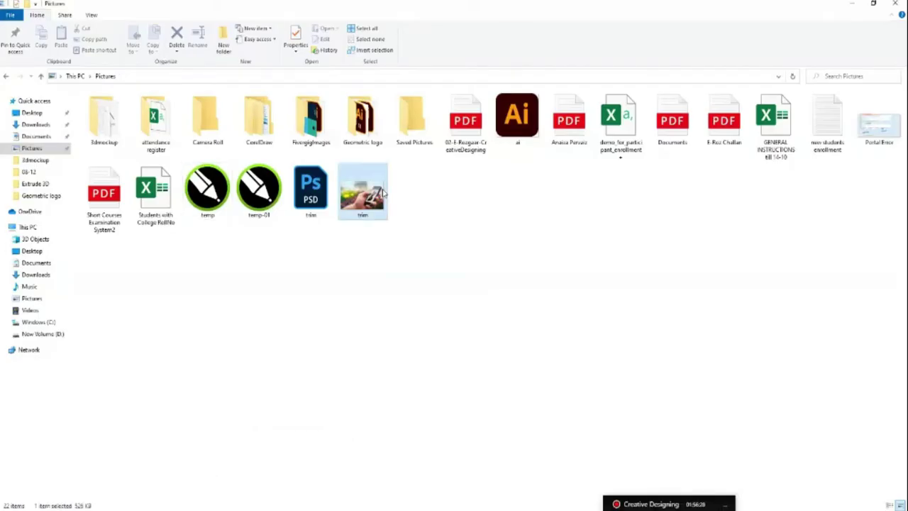
pyautogui.doubleClick(384, 191)
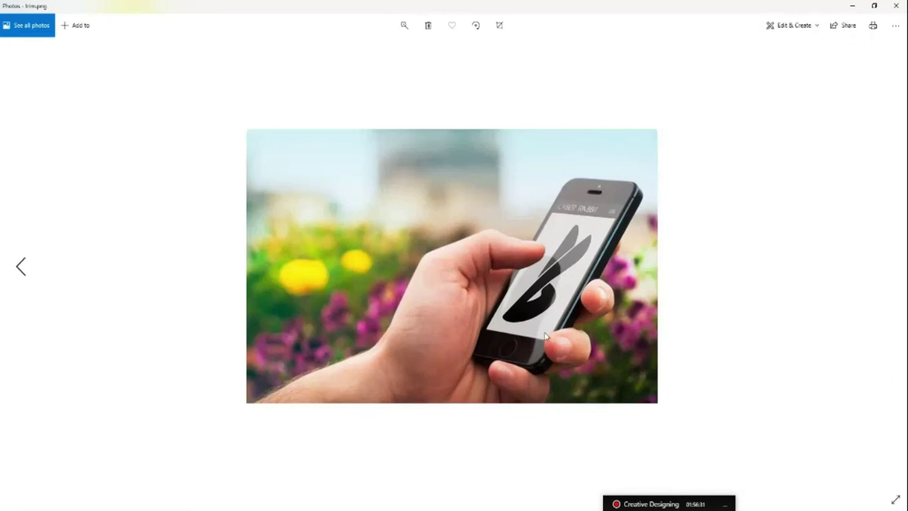
pyautogui.click(896, 7)
# - Change the rectangle fill from orange to cyan and hide Layer 1
pyautogui.moveTo(784, 210); pyautogui.dragTo(778, 180)
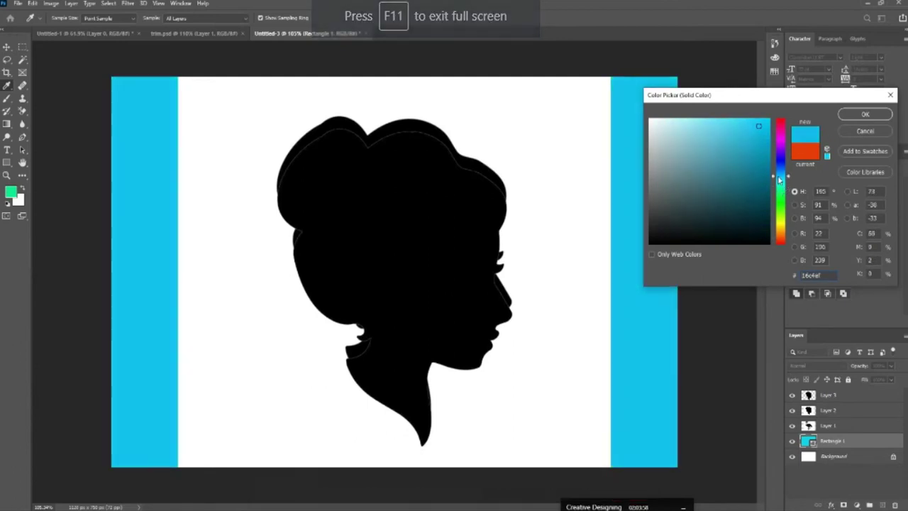
pyautogui.click(858, 115)
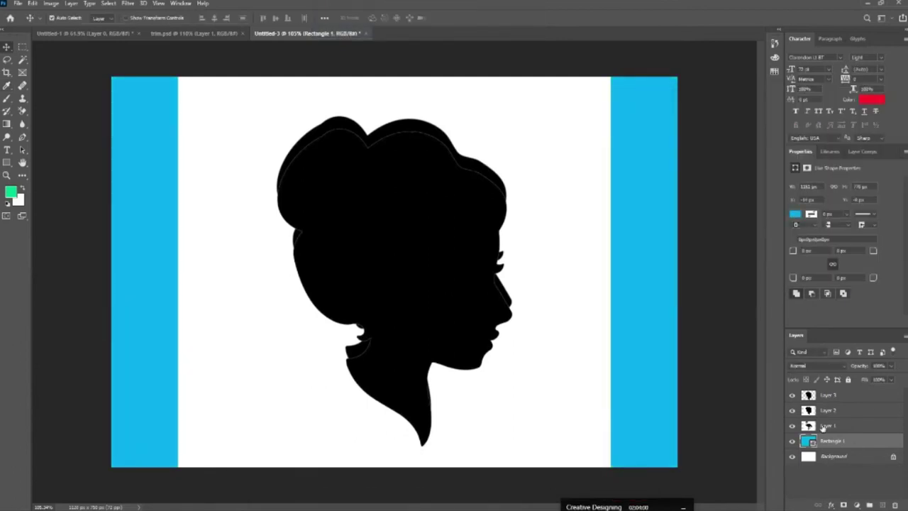
pyautogui.click(811, 430)
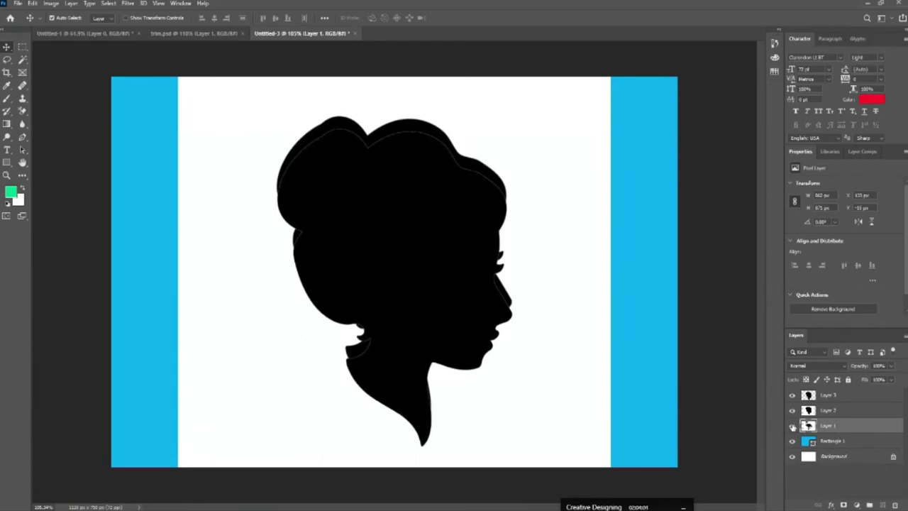
pyautogui.click(792, 426)
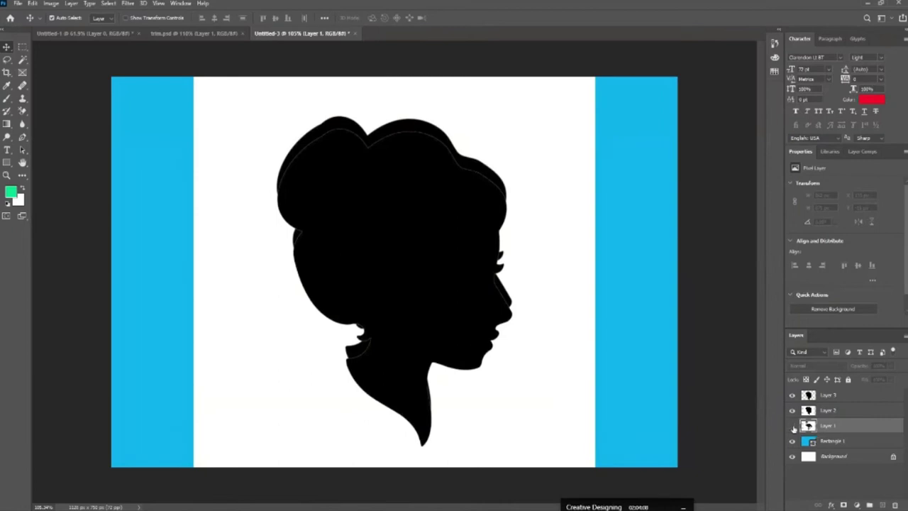
pyautogui.click(793, 426)
pyautogui.click(792, 427)
# - Hide Layer 2, compare the silhouette layer's visibility, and select Layers 2 and 3
pyautogui.click(843, 412)
pyautogui.click(792, 411)
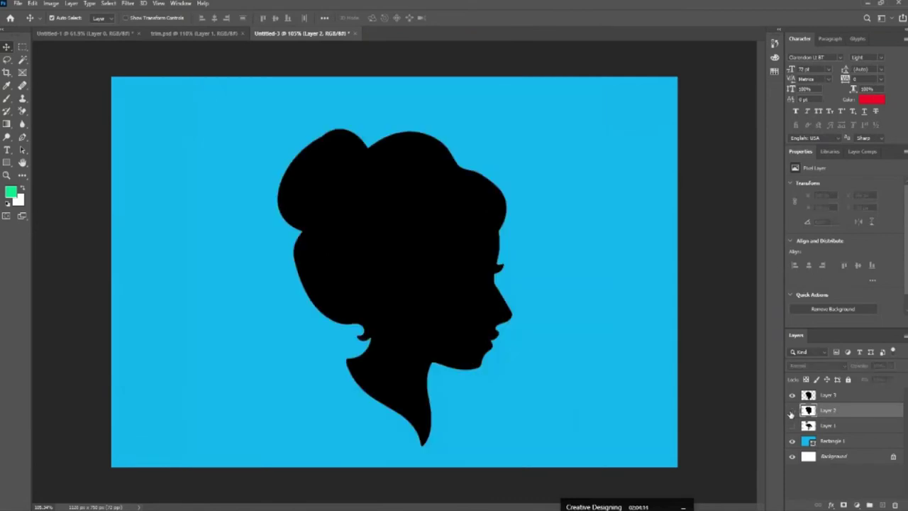
pyautogui.click(792, 411)
pyautogui.click(792, 395)
pyautogui.click(791, 395)
pyautogui.keyDown('shift'); pyautogui.click(833, 397); pyautogui.keyUp('shift')
pyautogui.keyDown('shift'); pyautogui.click(831, 425); pyautogui.keyUp('shift')
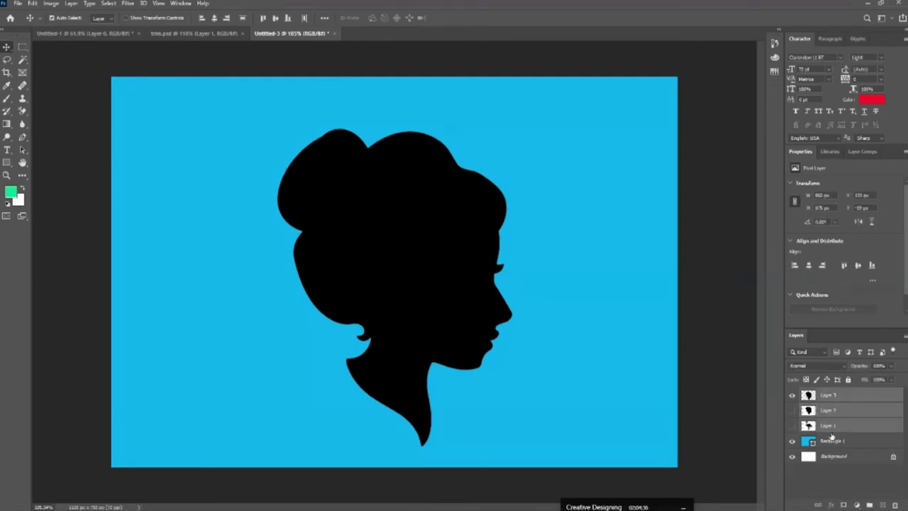
pyautogui.hotkey('ctrl', 'g')
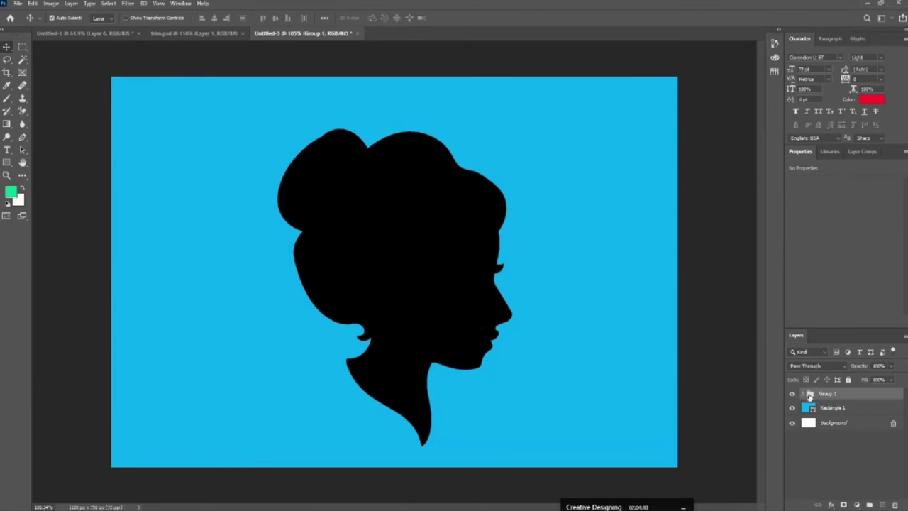
pyautogui.click(805, 394)
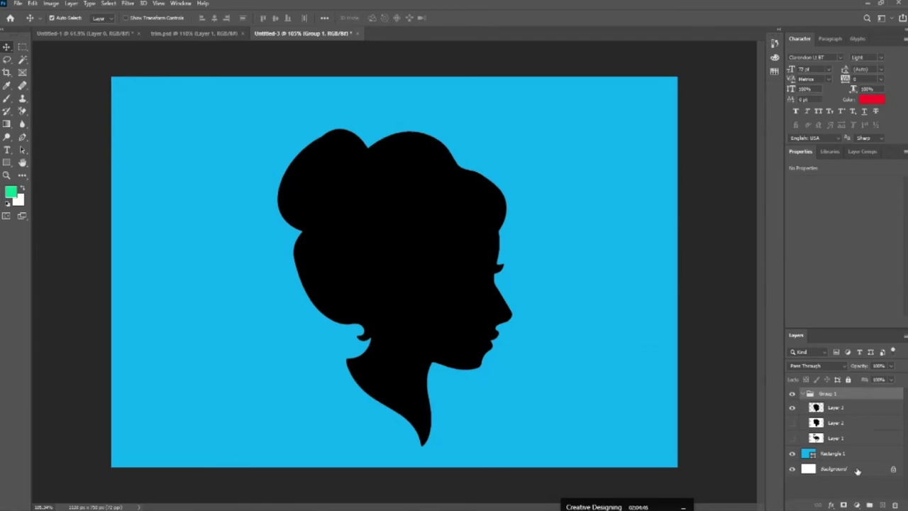
pyautogui.hotkey('ctrl', 'shift', 'g')
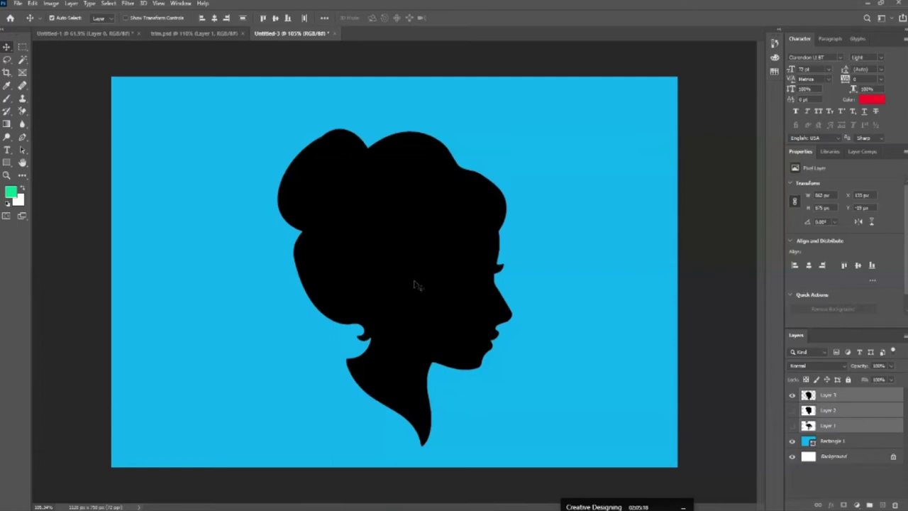
# - Cancel Layer 3's style dialog and drag the silhouette into place at roughly X 532 px
pyautogui.doubleClick(808, 395)
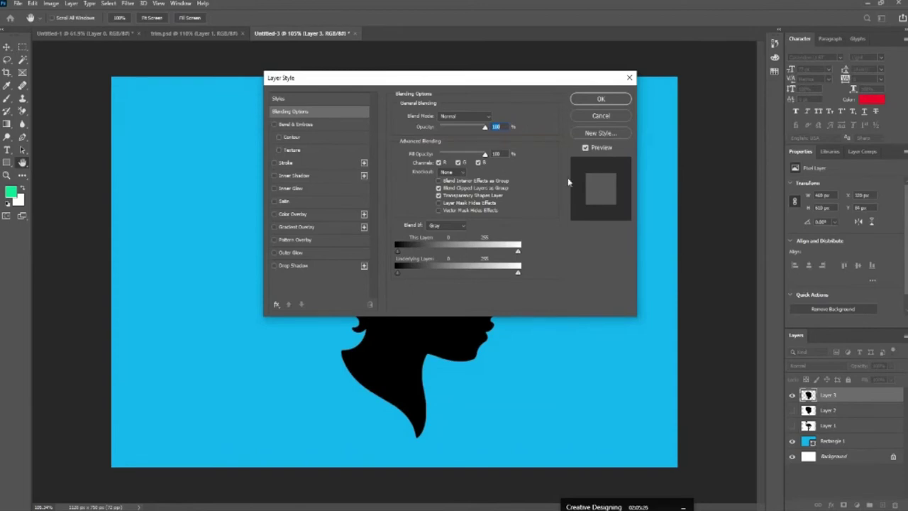
pyautogui.click(601, 115)
pyautogui.moveTo(410, 288); pyautogui.dragTo(403, 285)
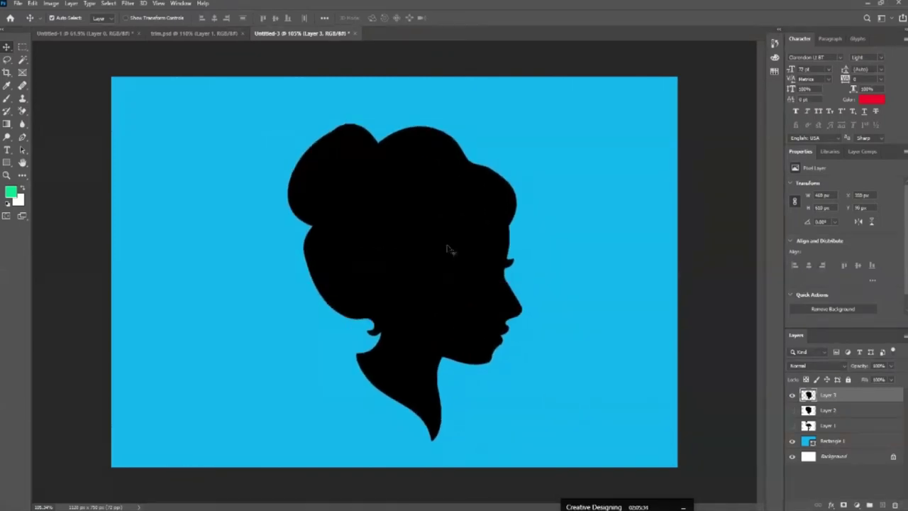
pyautogui.moveTo(418, 245); pyautogui.dragTo(402, 240)
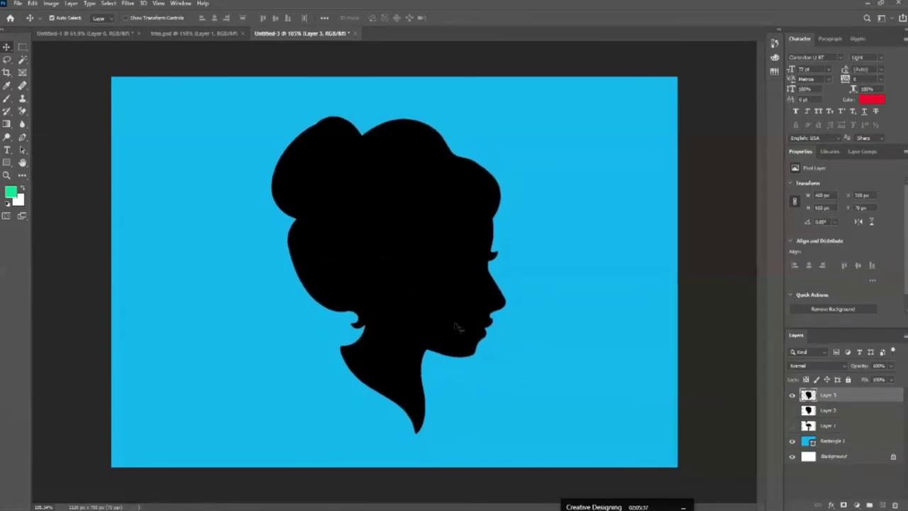
pyautogui.moveTo(457, 326); pyautogui.dragTo(464, 326)
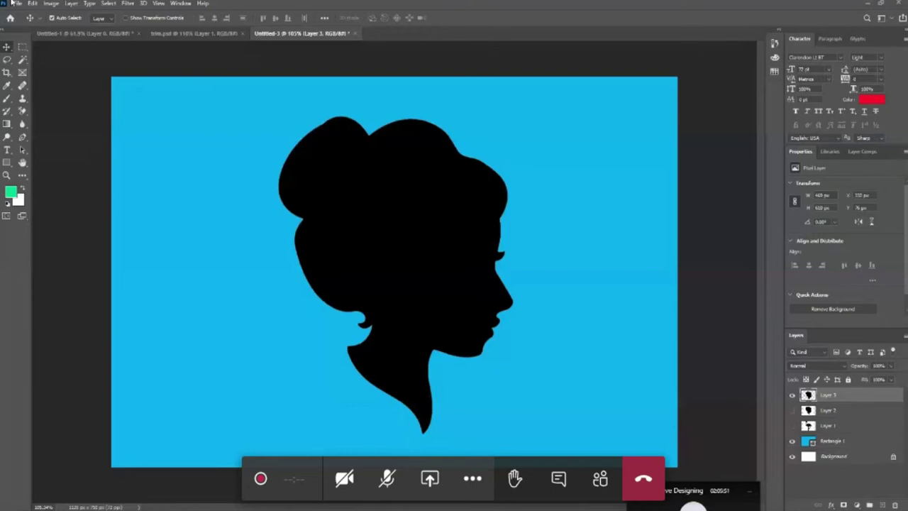
# - Open Layer 3's Blending Options, move the dialog off the silhouette, and enable Color Overlay
pyautogui.click(71, 3)
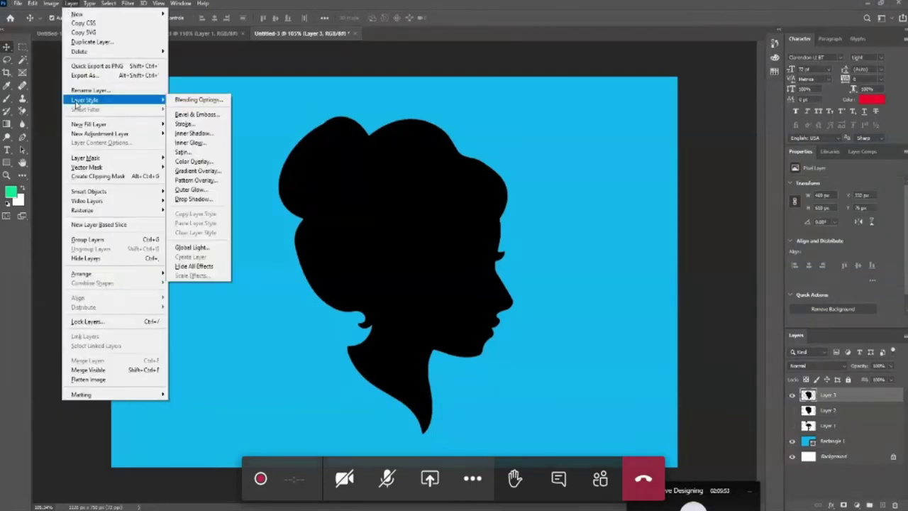
pyautogui.click(808, 395)
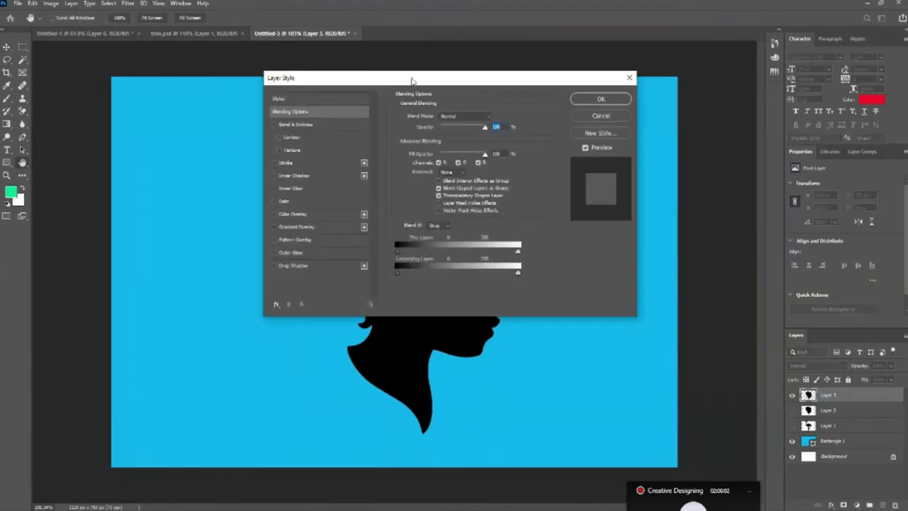
pyautogui.moveTo(491, 79); pyautogui.dragTo(738, 99)
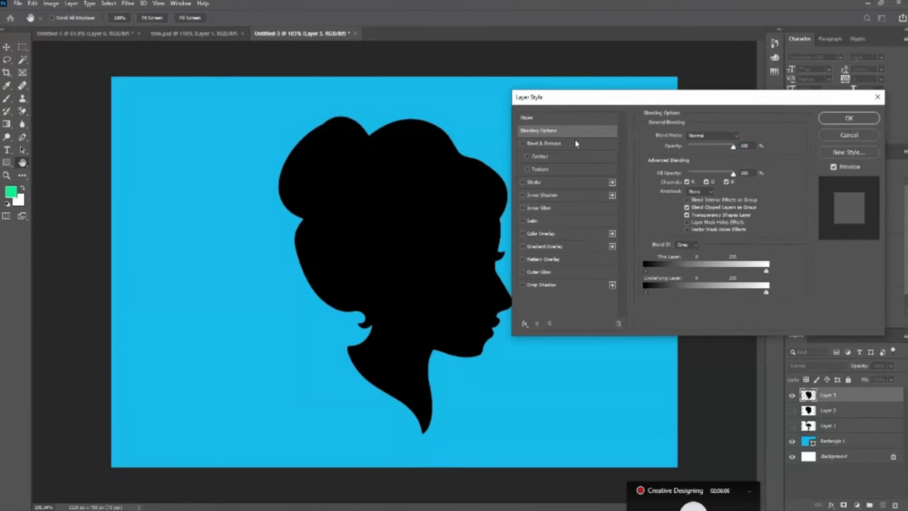
pyautogui.moveTo(593, 99); pyautogui.dragTo(604, 108)
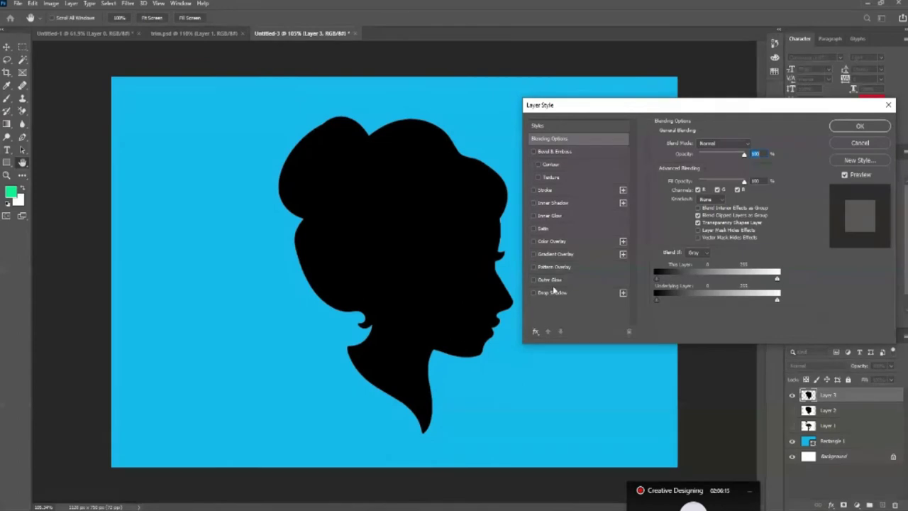
pyautogui.click(550, 241)
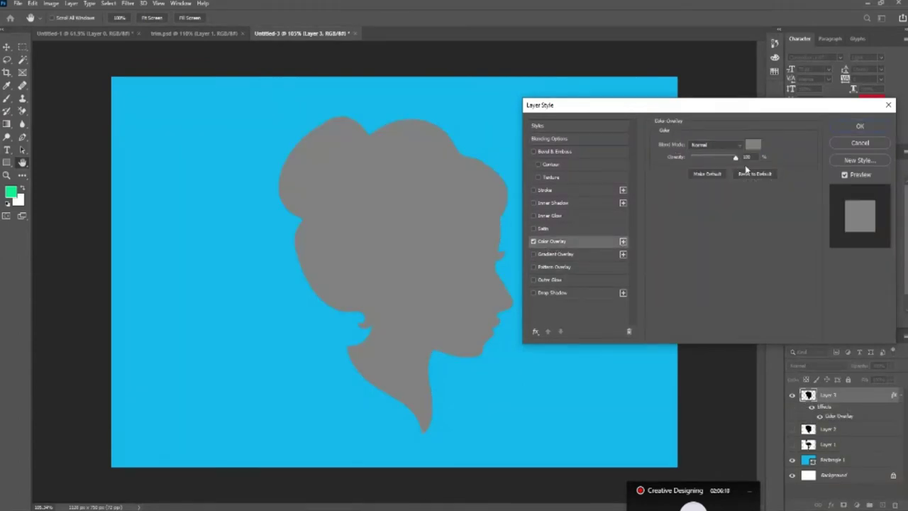
# - Add a second Color Overlay to Layer 3 and turn off the first
pyautogui.click(623, 241)
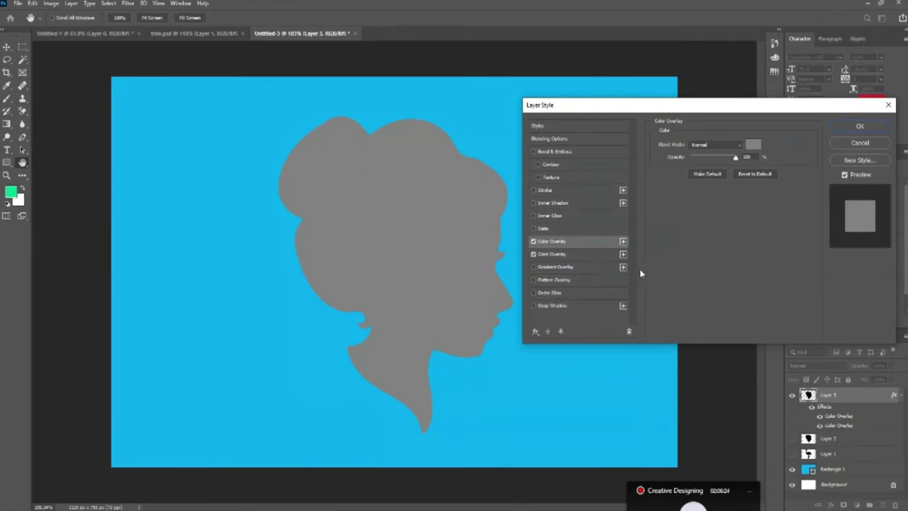
pyautogui.click(533, 242)
pyautogui.click(583, 257)
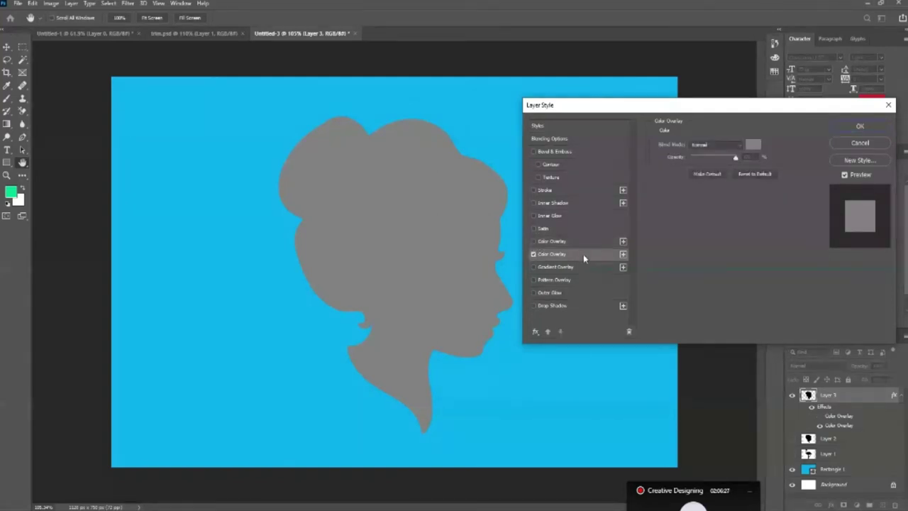
# - Try red, purple and mauve overlay colours, including ec4024 and b13024
pyautogui.click(748, 148)
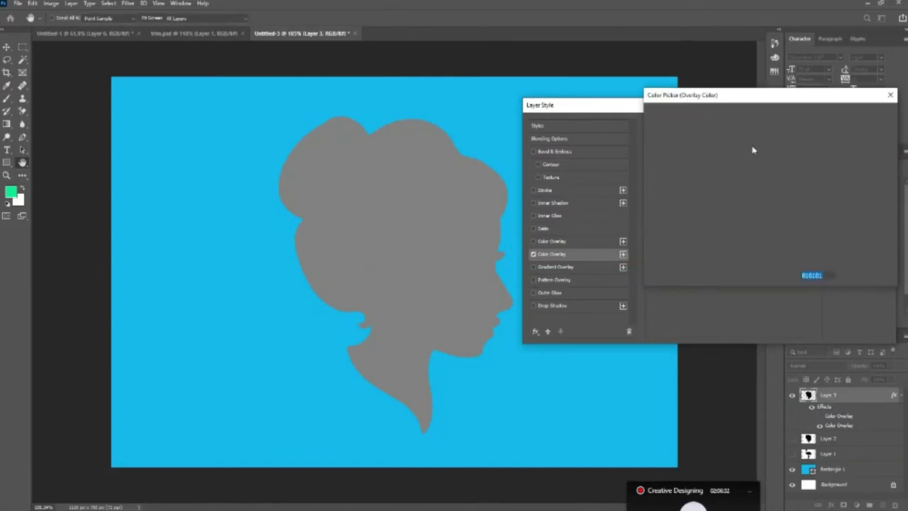
pyautogui.click(742, 149)
pyautogui.moveTo(742, 149); pyautogui.dragTo(769, 120)
pyautogui.moveTo(780, 243)
pyautogui.mouseDown()
pyautogui.moveTo(780, 146)
pyautogui.moveTo(754, 183)
pyautogui.mouseUp()
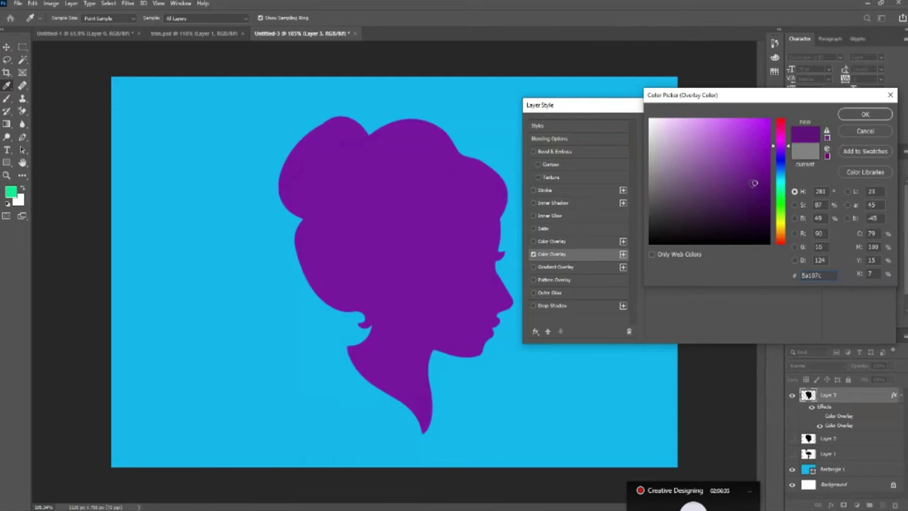
pyautogui.moveTo(754, 183); pyautogui.dragTo(739, 203)
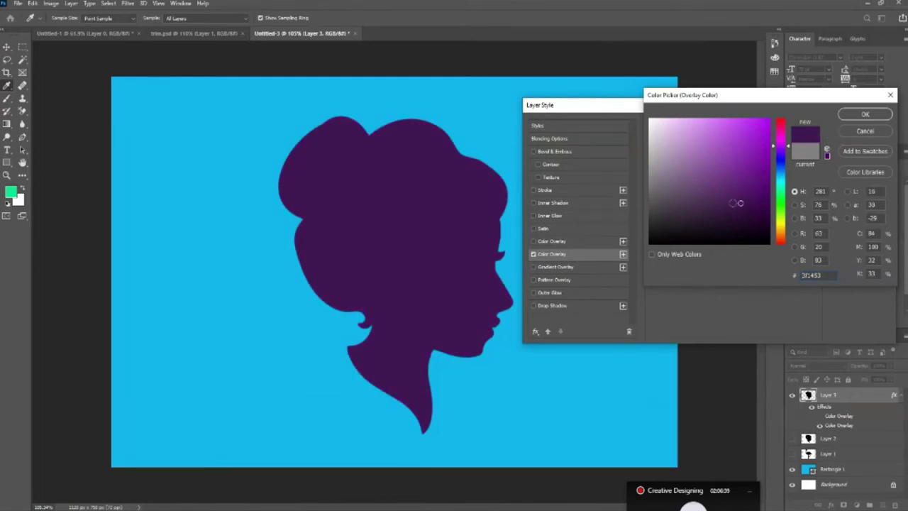
pyautogui.moveTo(736, 202)
pyautogui.mouseDown()
pyautogui.moveTo(680, 188)
pyautogui.moveTo(698, 167)
pyautogui.moveTo(697, 195)
pyautogui.mouseUp()
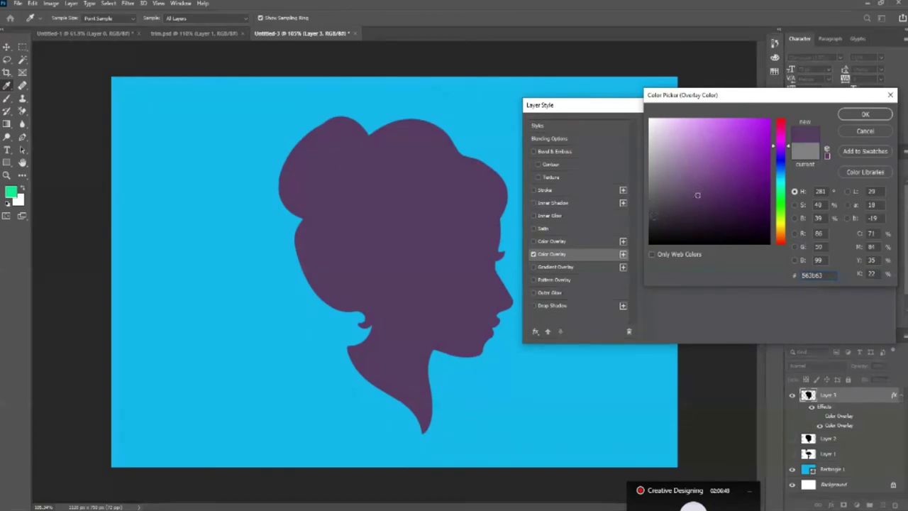
pyautogui.click(658, 147)
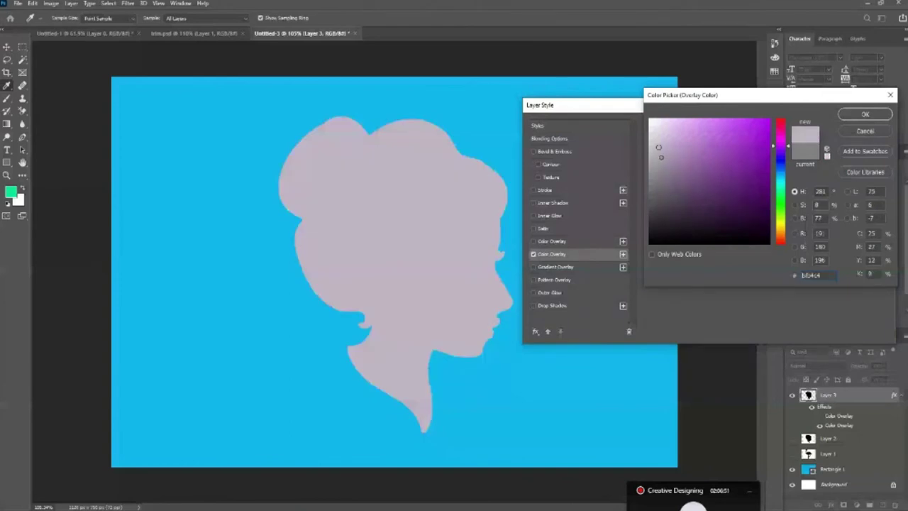
pyautogui.write('ec4024')
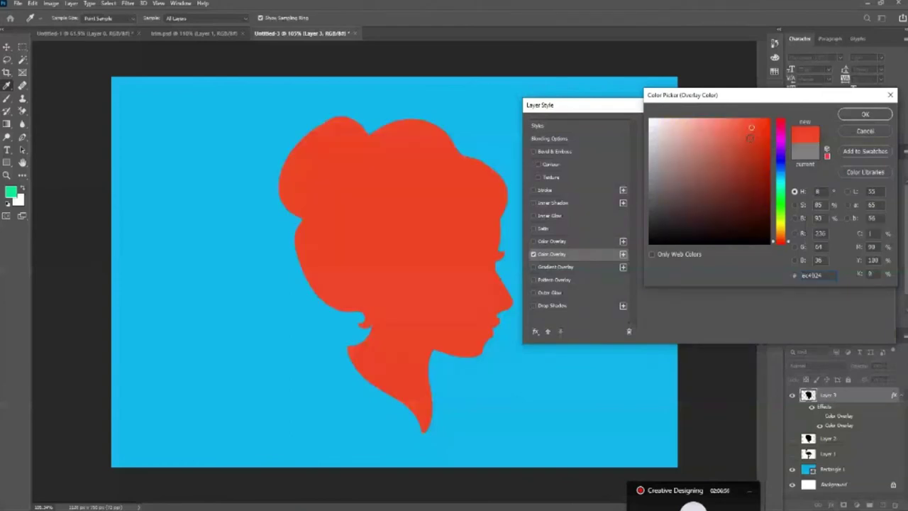
pyautogui.click(766, 122)
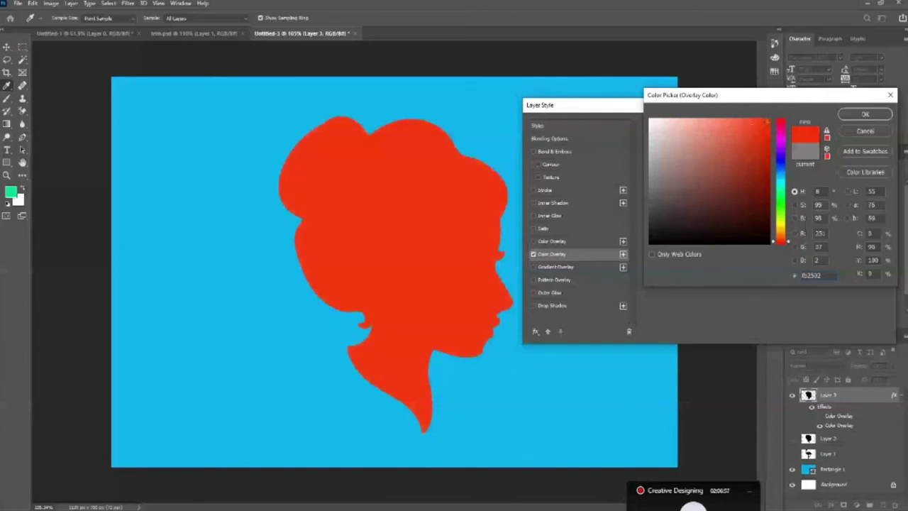
pyautogui.write('b13024')
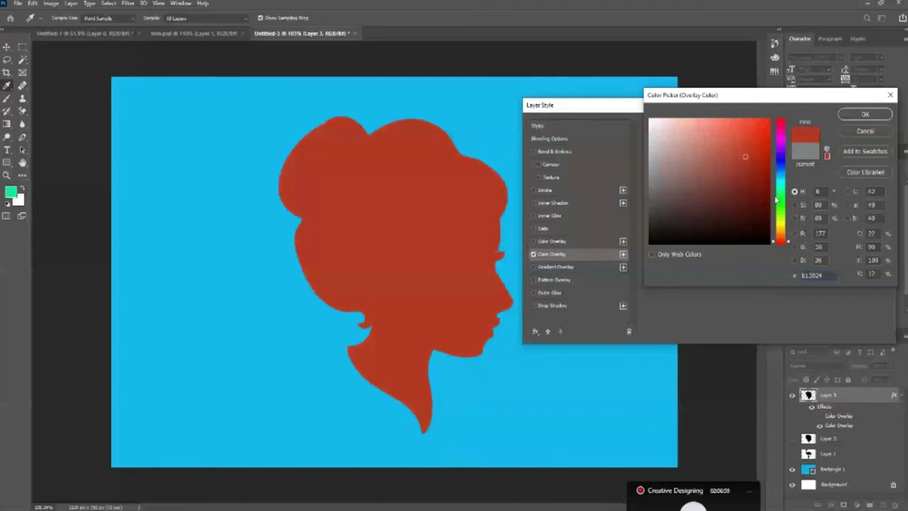
# - Settle on a bright yellow overlay (fec109) at 100% opacity
pyautogui.moveTo(777, 201); pyautogui.dragTo(776, 228)
pyautogui.click(760, 132)
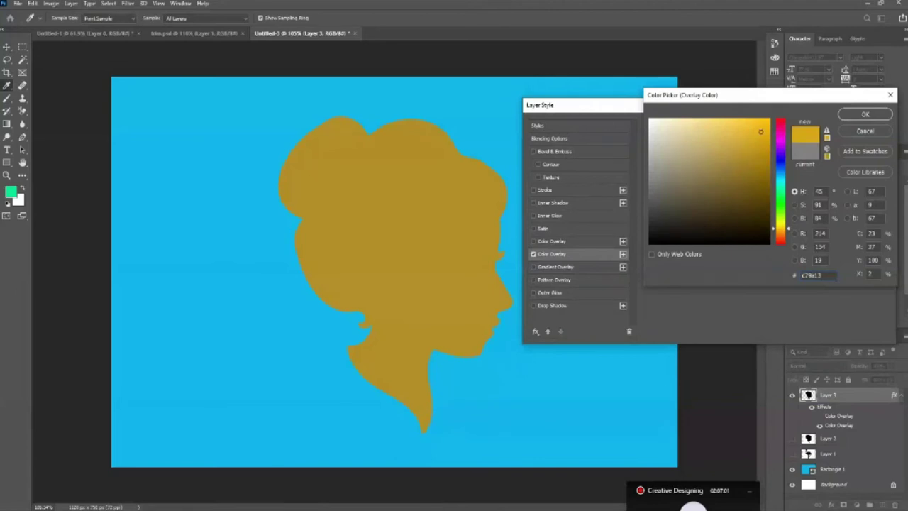
pyautogui.click(766, 121)
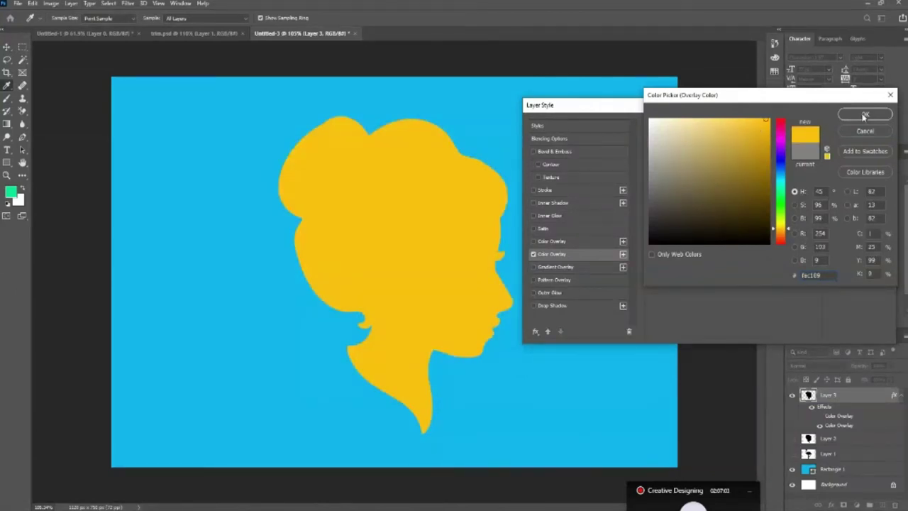
pyautogui.click(864, 115)
pyautogui.moveTo(714, 158); pyautogui.dragTo(738, 161)
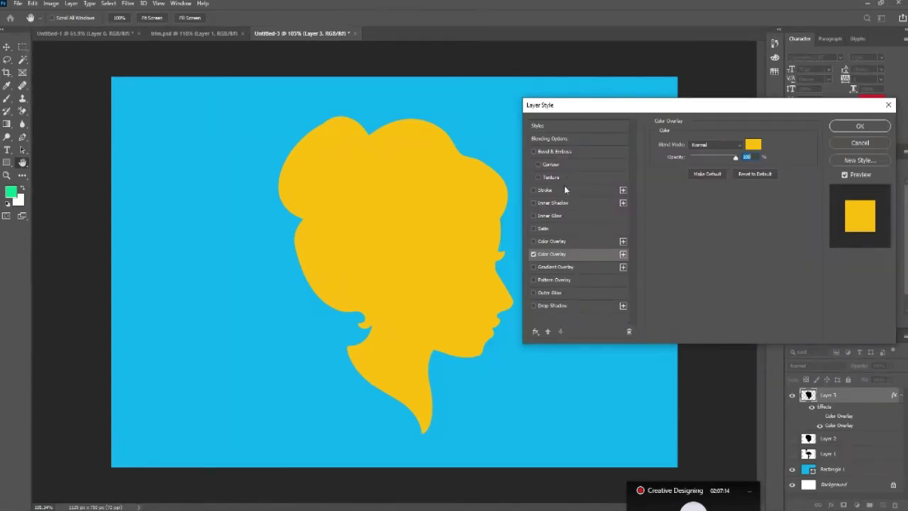
# - Enable Bevel & Emboss Texture and try the Trees texture patterns
pyautogui.click(557, 177)
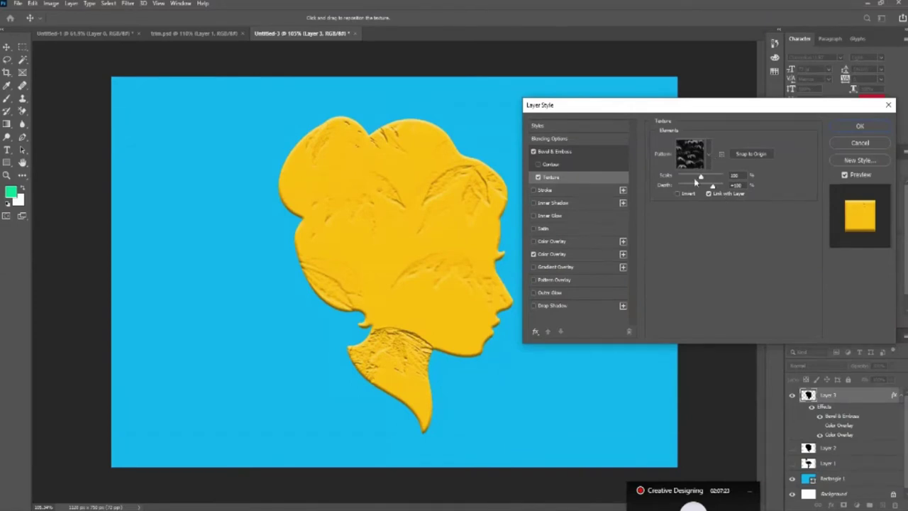
pyautogui.click(708, 156)
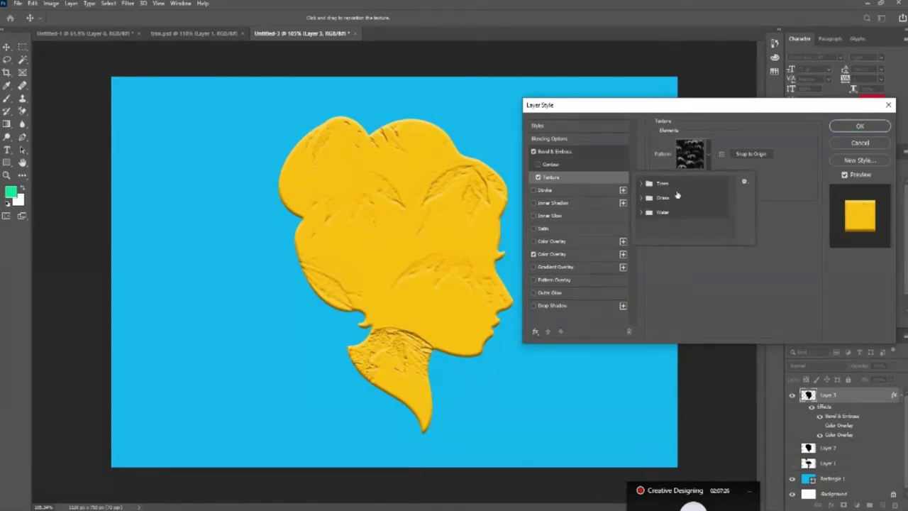
pyautogui.click(643, 185)
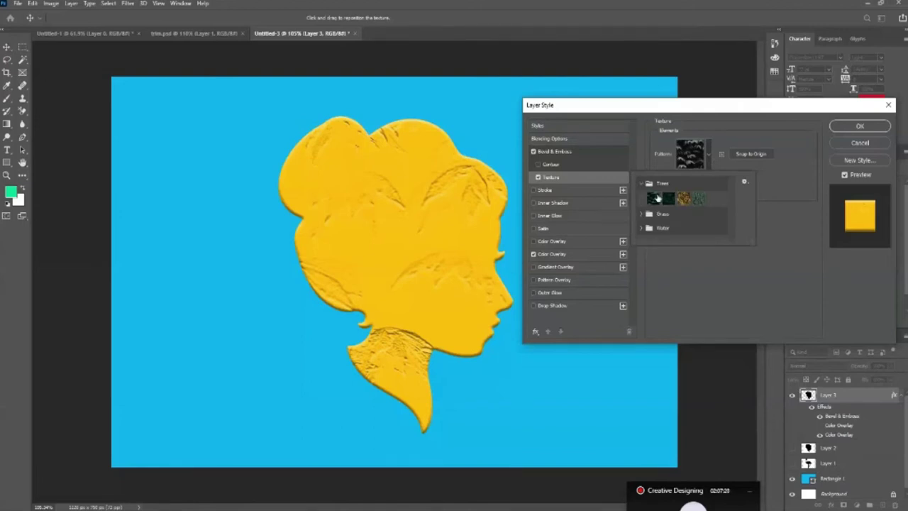
pyautogui.click(672, 201)
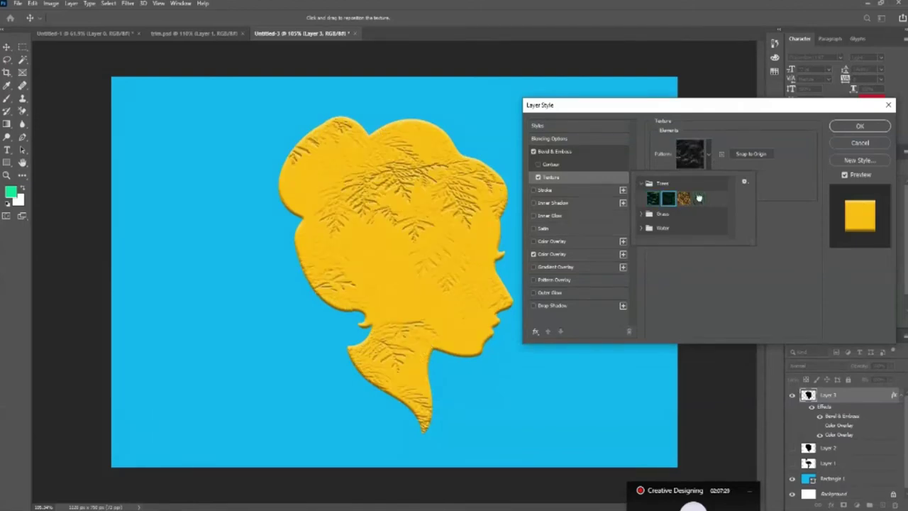
pyautogui.click(697, 202)
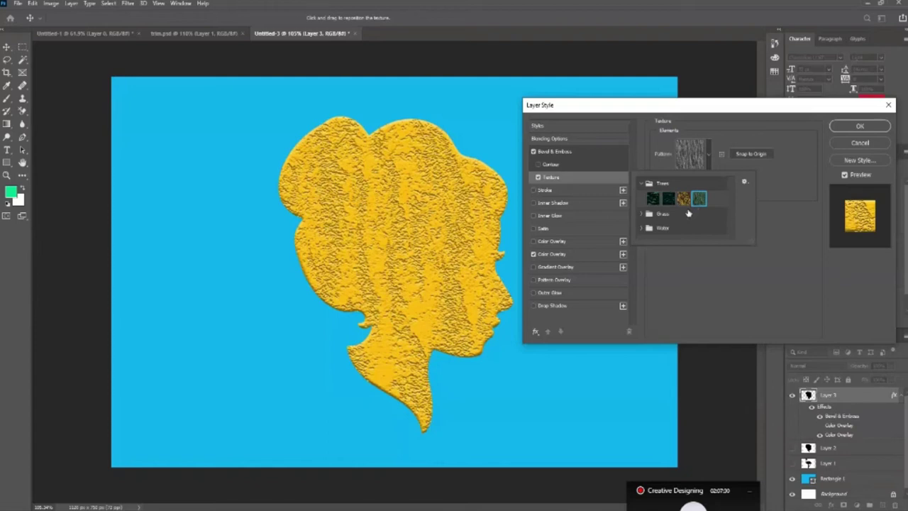
pyautogui.click(643, 185)
# - Apply the crackled Water texture pattern, then add a Stroke effect
pyautogui.click(642, 213)
pyautogui.click(652, 227)
pyautogui.click(669, 227)
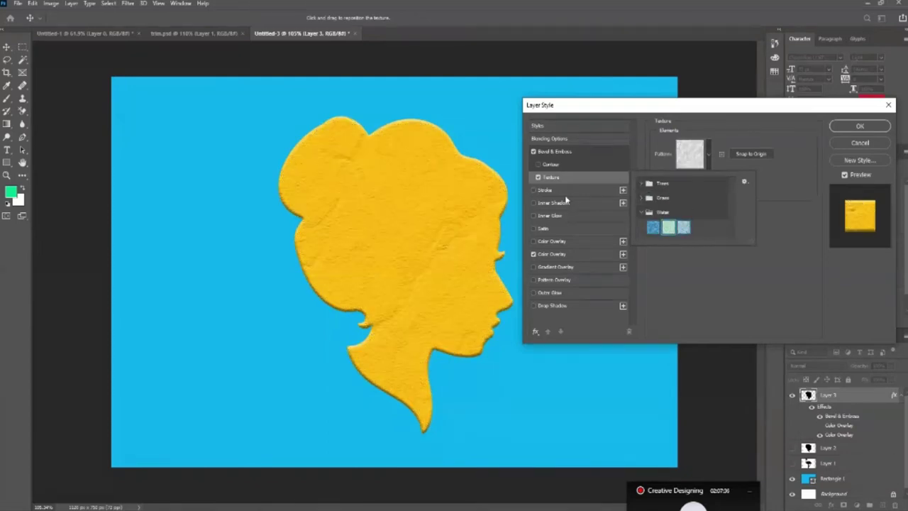
pyautogui.click(649, 232)
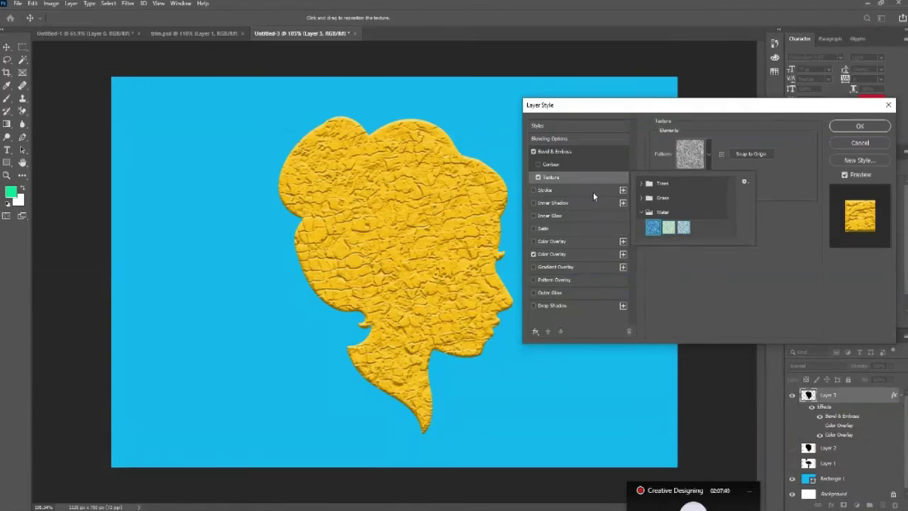
pyautogui.click(792, 191)
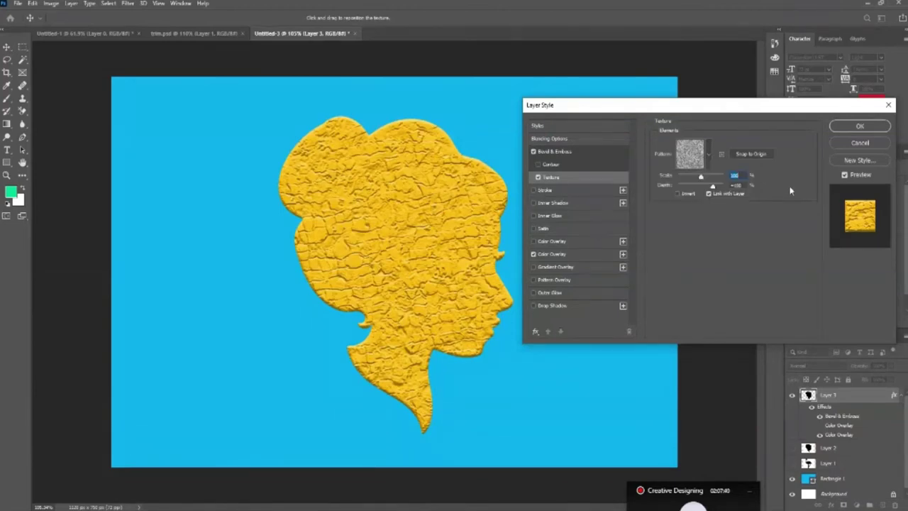
pyautogui.click(548, 190)
# - Try thicker stroke widths, then return the stroke size to 5 px
pyautogui.moveTo(689, 145); pyautogui.dragTo(693, 145)
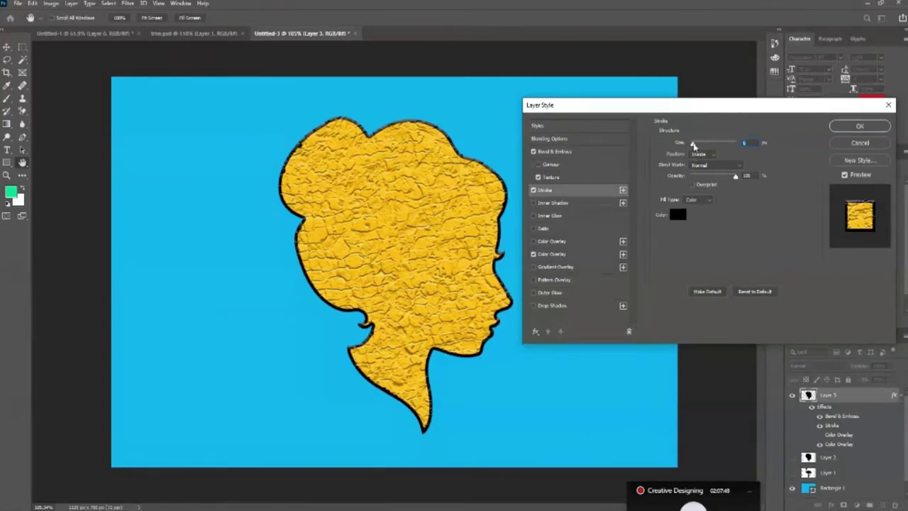
pyautogui.moveTo(693, 144); pyautogui.dragTo(698, 145)
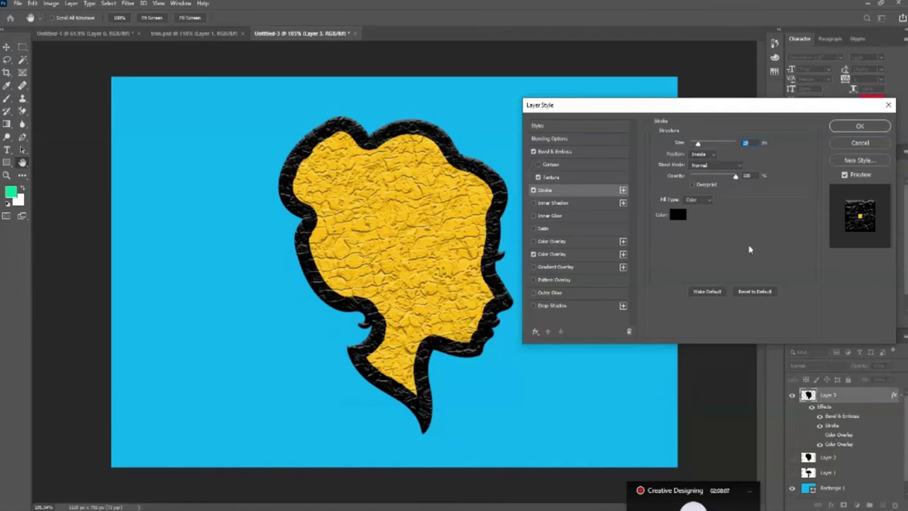
pyautogui.moveTo(697, 144); pyautogui.dragTo(692, 143)
# - Try Outside, Inside and Center stroke positions, keep Center, and lower opacity to about 95%
pyautogui.click(712, 156)
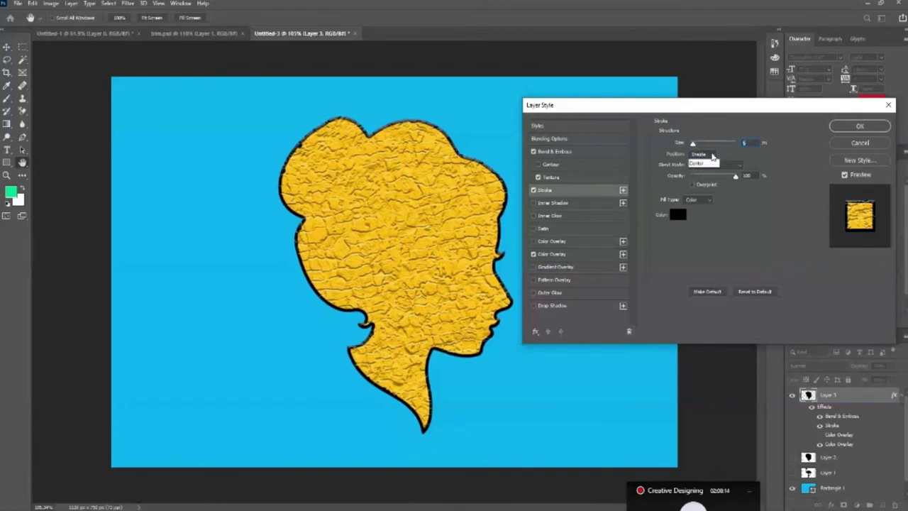
pyautogui.click(709, 146)
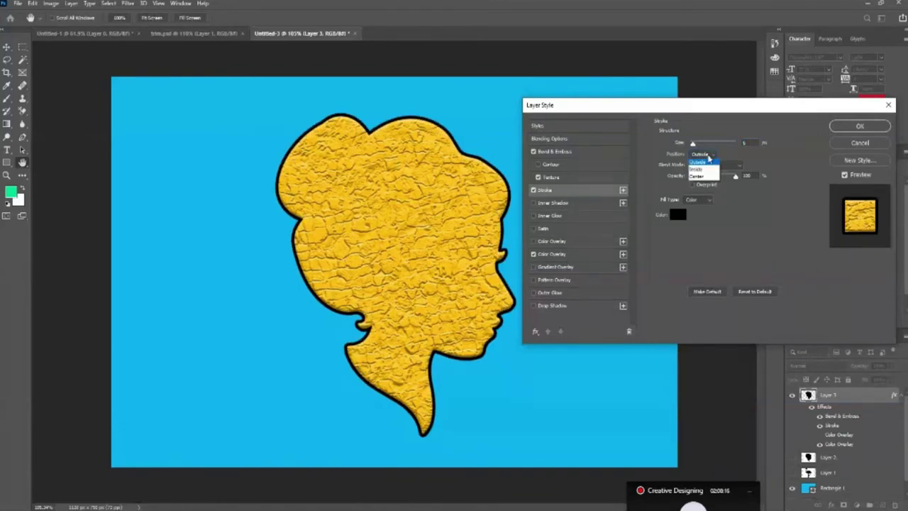
pyautogui.click(698, 176)
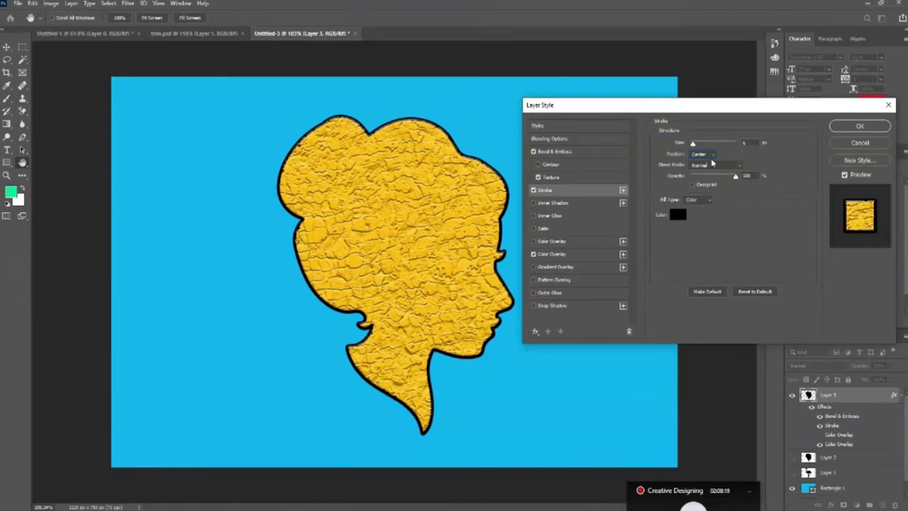
pyautogui.click(709, 154)
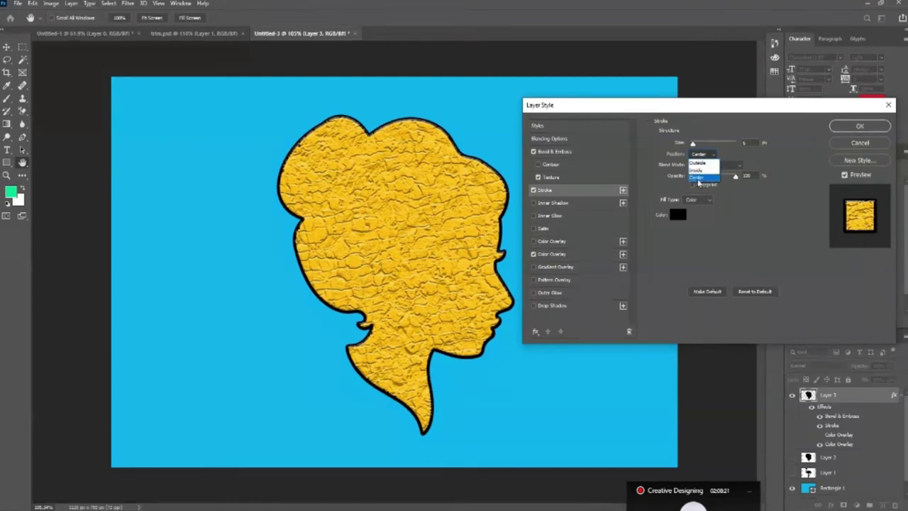
pyautogui.click(696, 170)
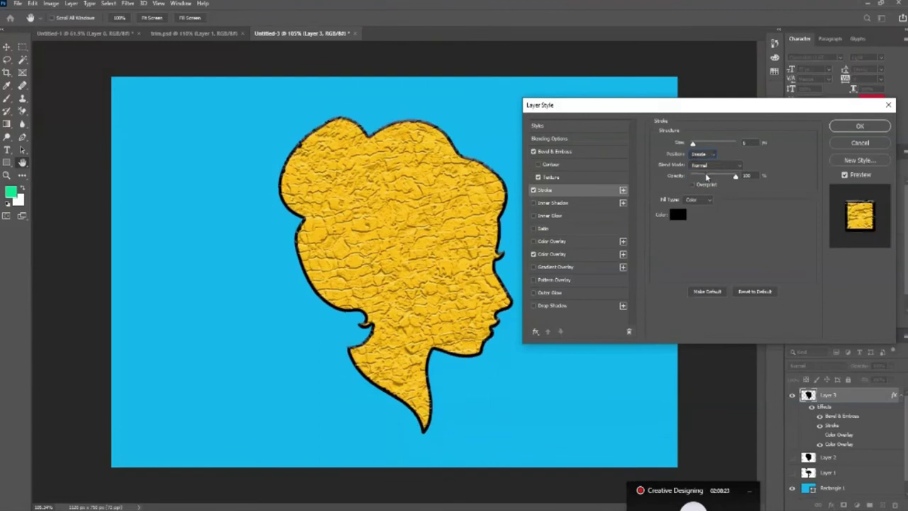
pyautogui.click(712, 154)
pyautogui.click(701, 177)
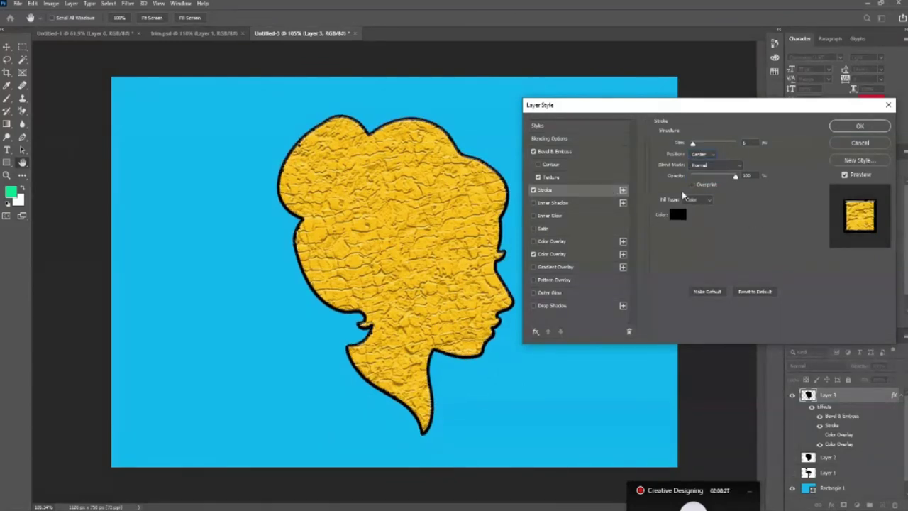
pyautogui.moveTo(735, 178); pyautogui.dragTo(732, 178)
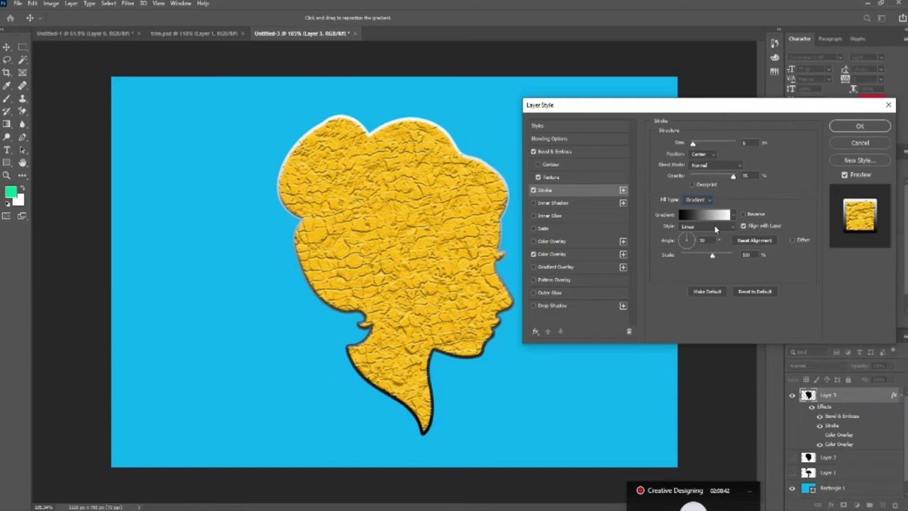
# - Make the stroke gradient run from red #ff0000 to bright green
pyautogui.click(712, 215)
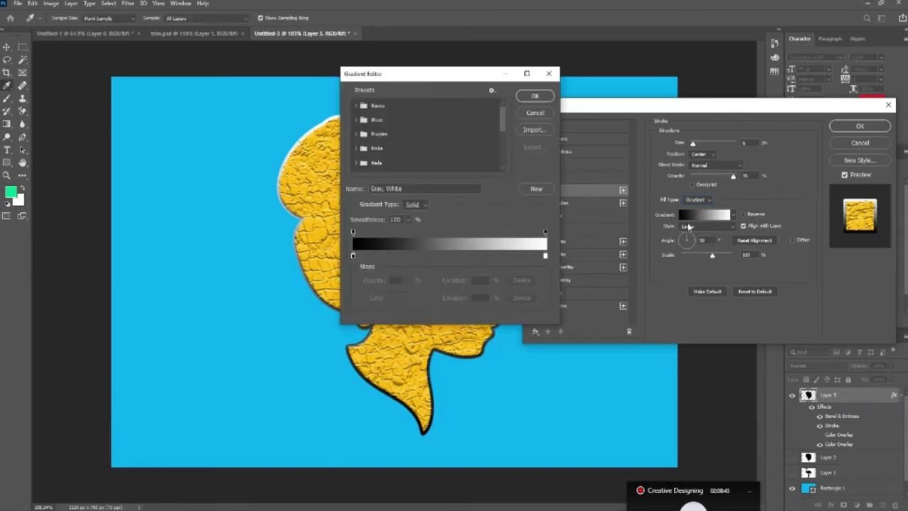
pyautogui.moveTo(436, 71); pyautogui.dragTo(713, 61)
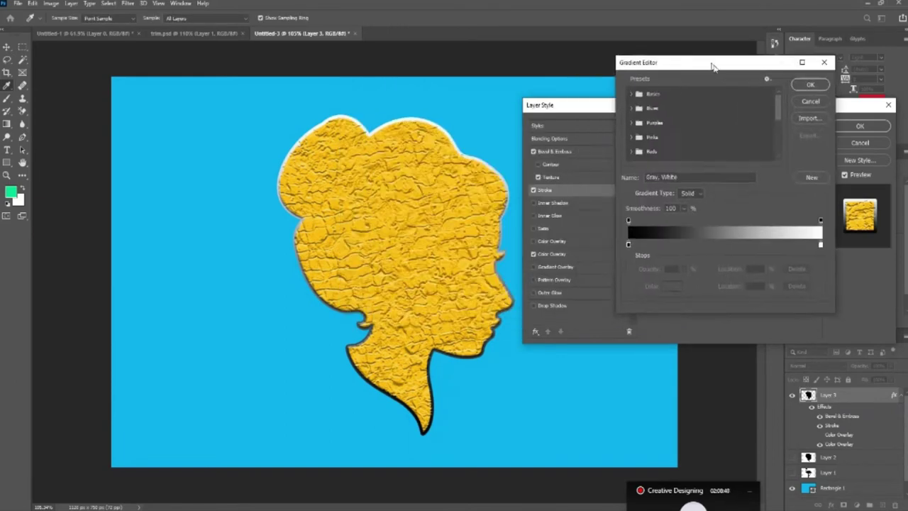
pyautogui.click(631, 247)
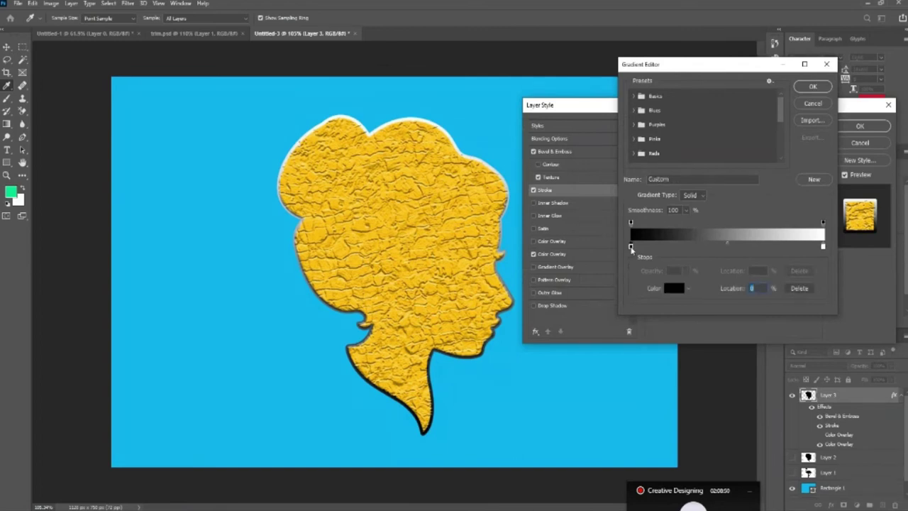
pyautogui.doubleClick(631, 247)
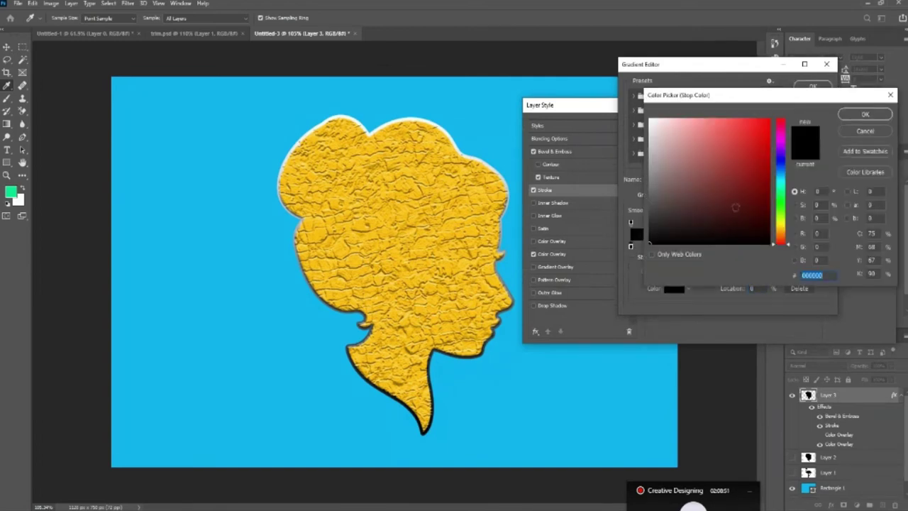
pyautogui.click(754, 161)
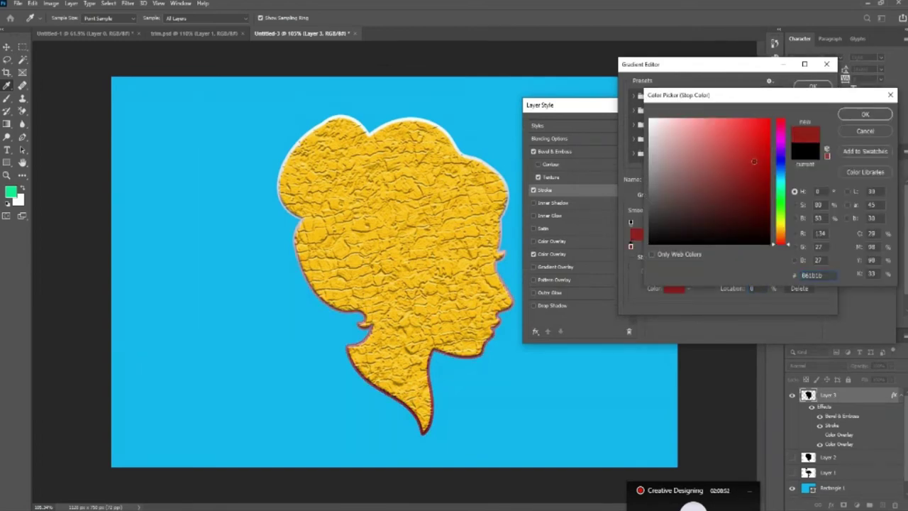
pyautogui.write('ff0000')
pyautogui.click(865, 114)
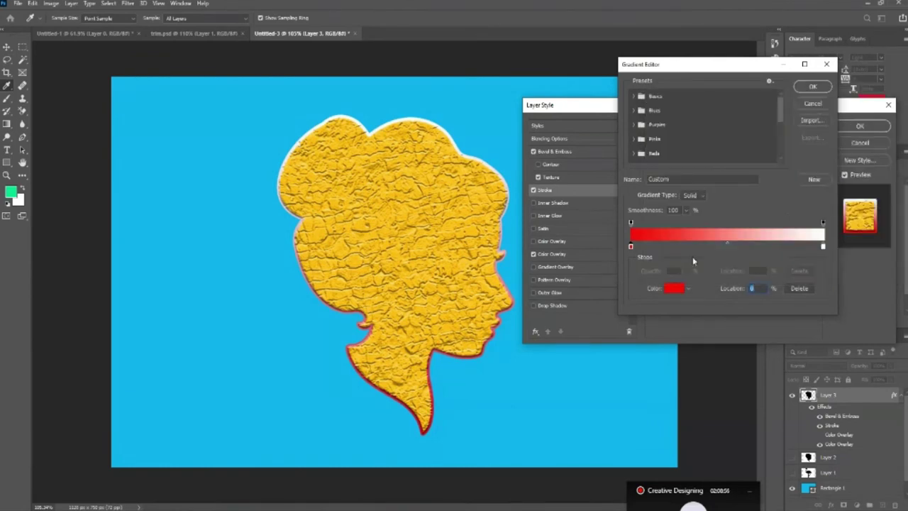
pyautogui.click(823, 248)
pyautogui.doubleClick(823, 248)
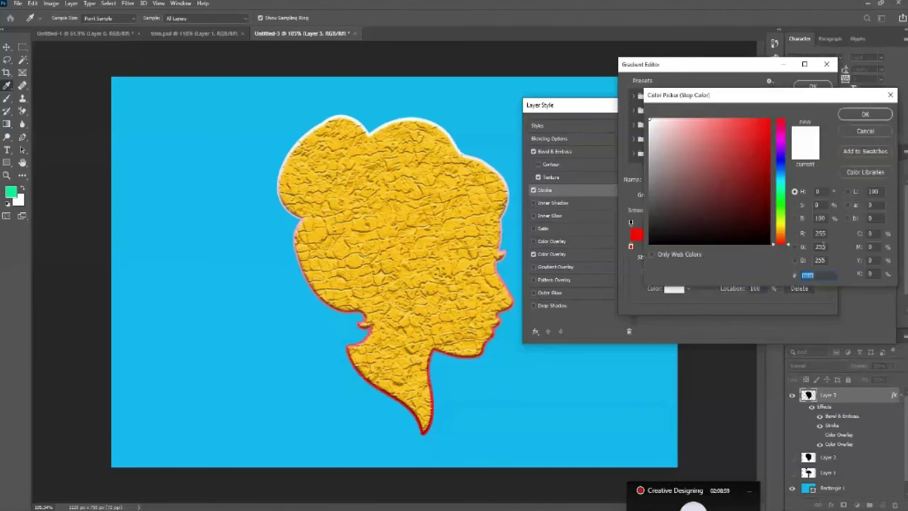
pyautogui.click(780, 205)
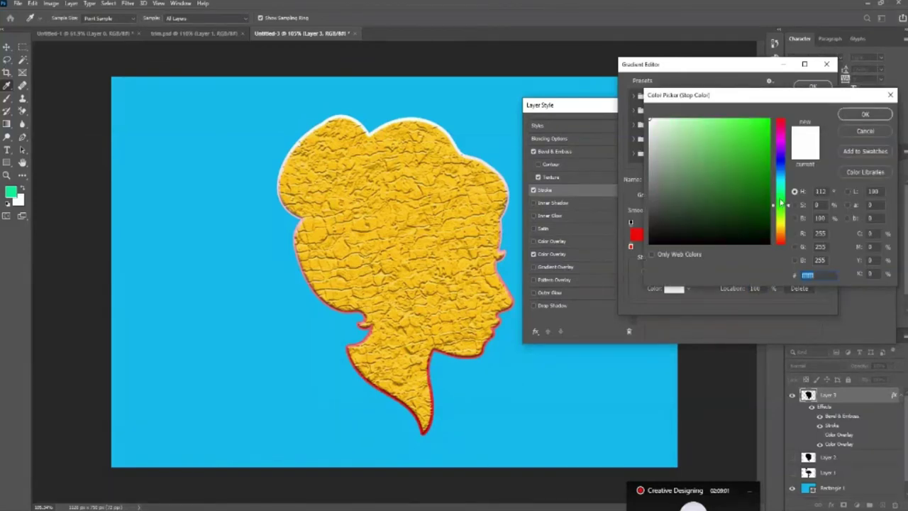
pyautogui.click(768, 120)
pyautogui.press('Return')
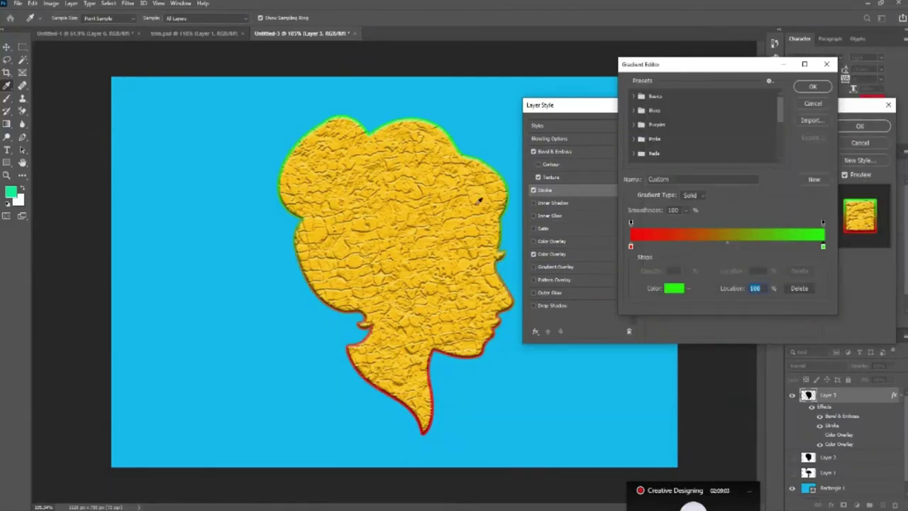
pyautogui.press('Return')
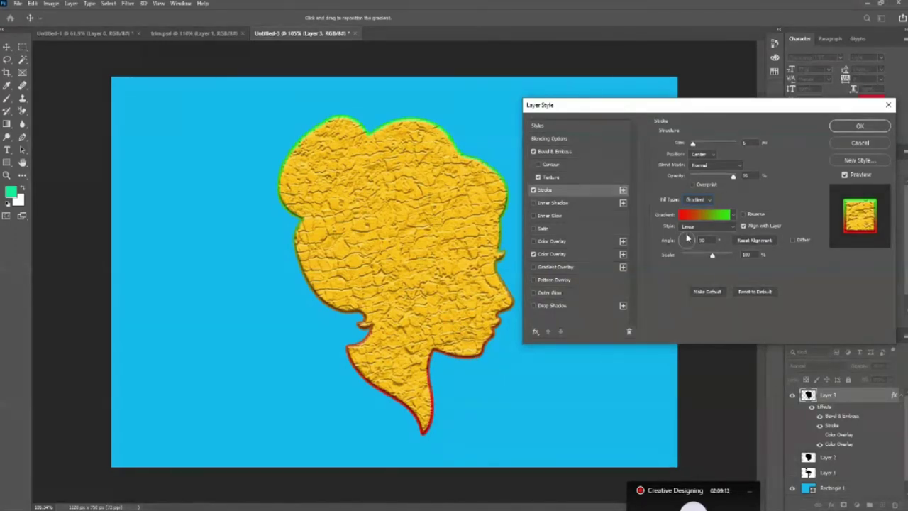
# - Set the stroke gradient angle to about 177° and scale to about 107%
pyautogui.moveTo(687, 238); pyautogui.dragTo(689, 235)
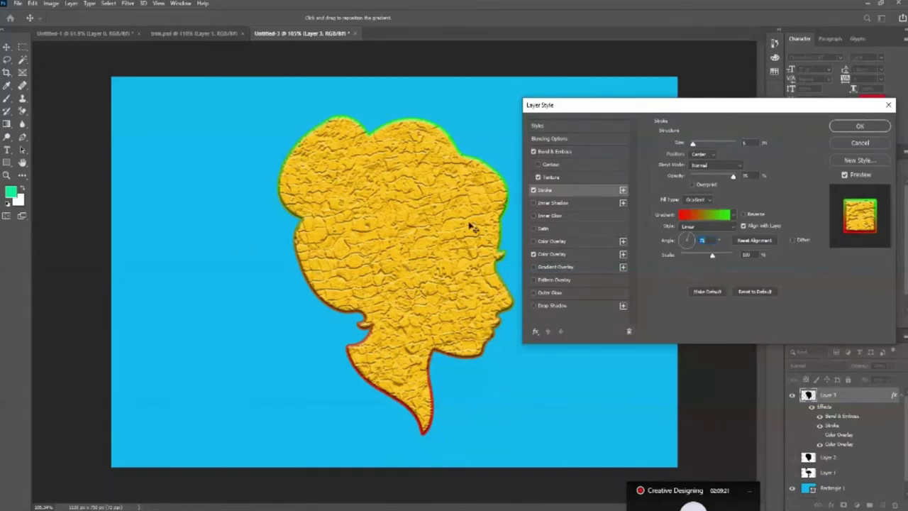
pyautogui.moveTo(691, 238); pyautogui.dragTo(693, 243)
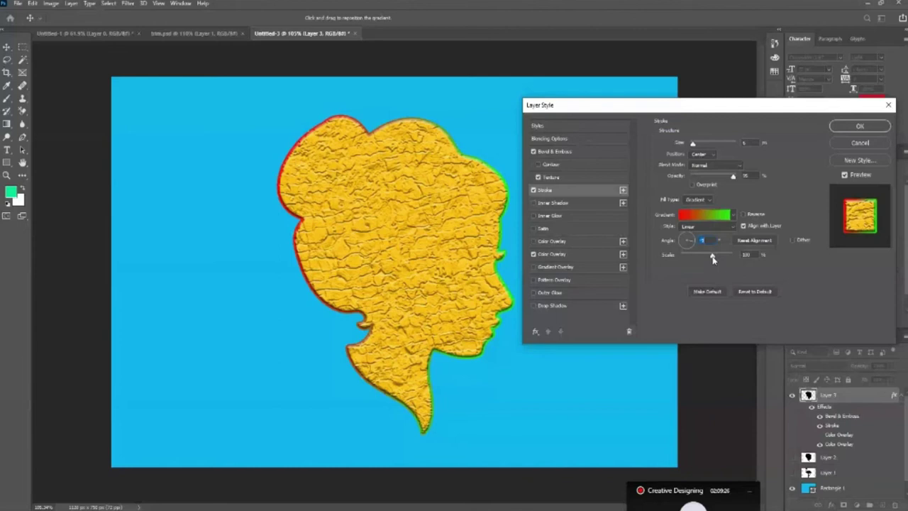
pyautogui.moveTo(713, 260); pyautogui.dragTo(716, 260)
pyautogui.moveTo(688, 242); pyautogui.dragTo(263, 237)
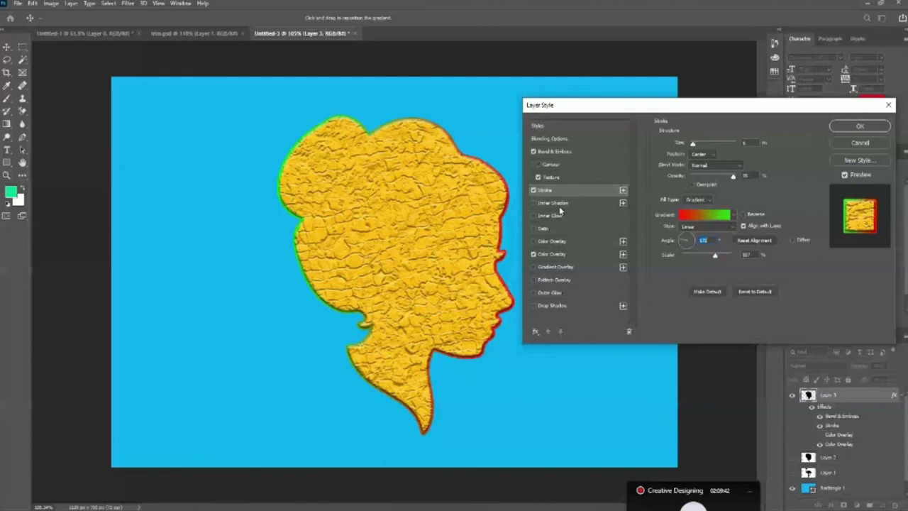
# - Enable Inner Shadow with higher opacity, near-zero distance and increased choke
pyautogui.click(557, 204)
pyautogui.moveTo(706, 159); pyautogui.dragTo(729, 161)
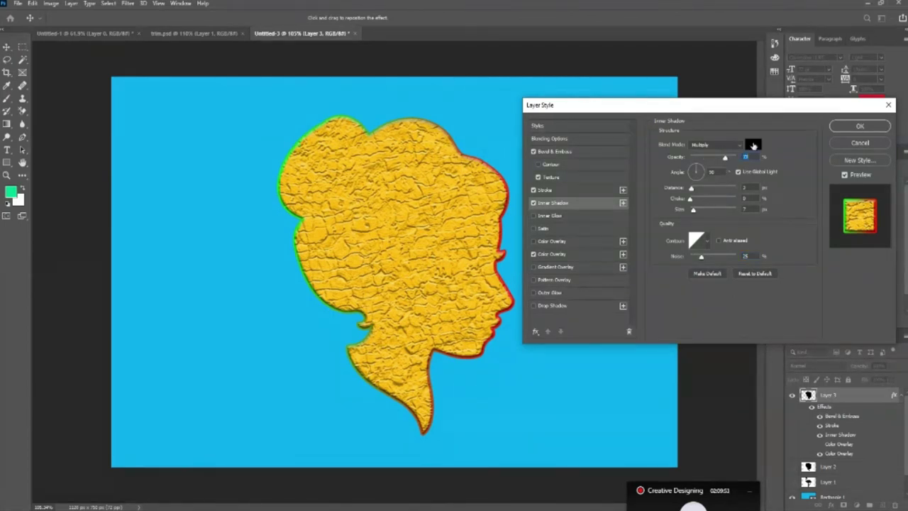
pyautogui.moveTo(691, 189); pyautogui.dragTo(702, 191)
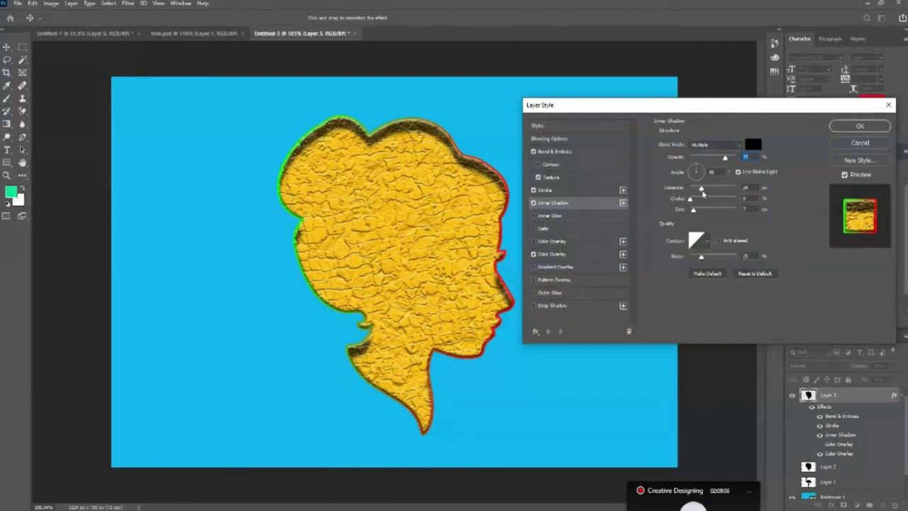
pyautogui.moveTo(702, 192); pyautogui.dragTo(690, 192)
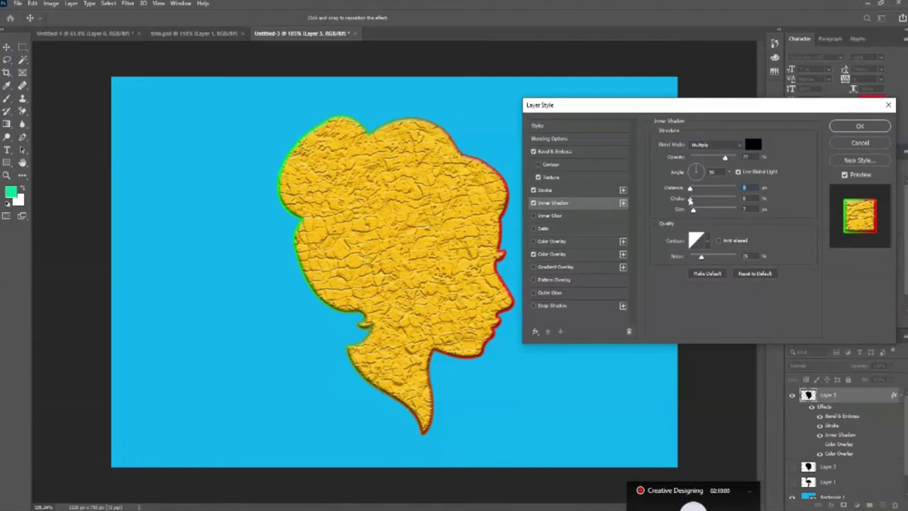
pyautogui.moveTo(690, 200); pyautogui.dragTo(696, 190)
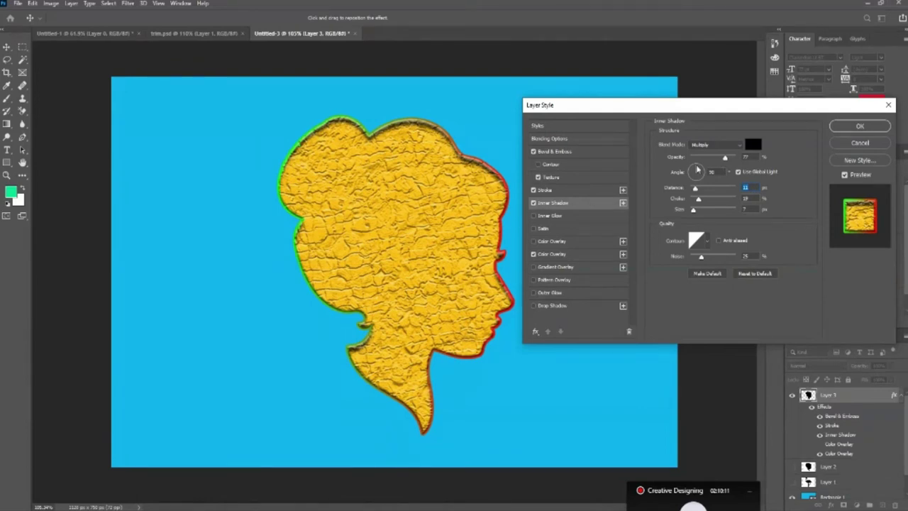
# - Set the inner shadow angle to about 53°
pyautogui.click(698, 169)
pyautogui.click(692, 180)
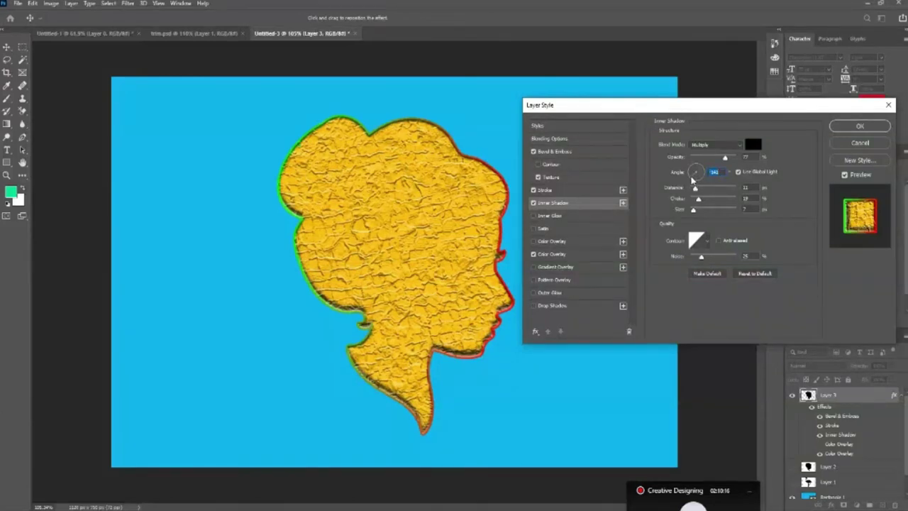
pyautogui.click(695, 171)
pyautogui.click(699, 173)
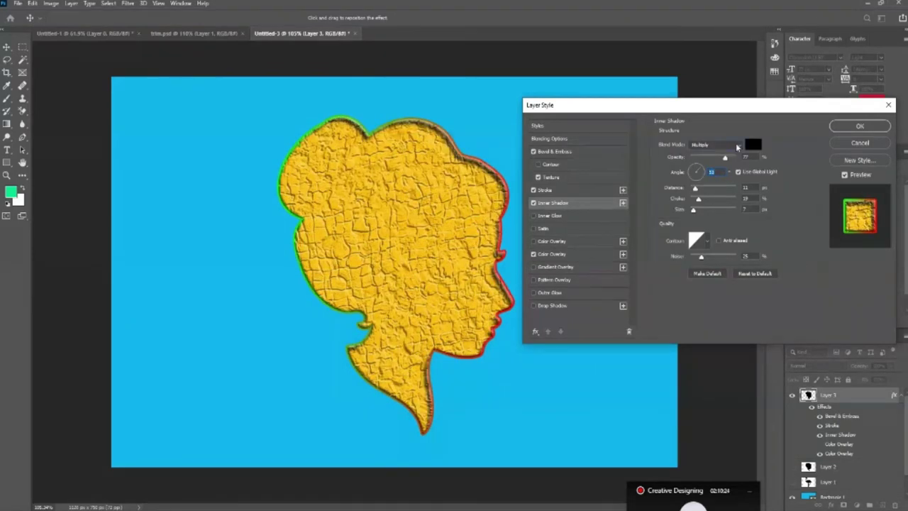
# - Set the inner shadow blend mode to Pin Light
pyautogui.click(713, 145)
pyautogui.click(717, 186)
pyautogui.click(713, 147)
pyautogui.click(698, 227)
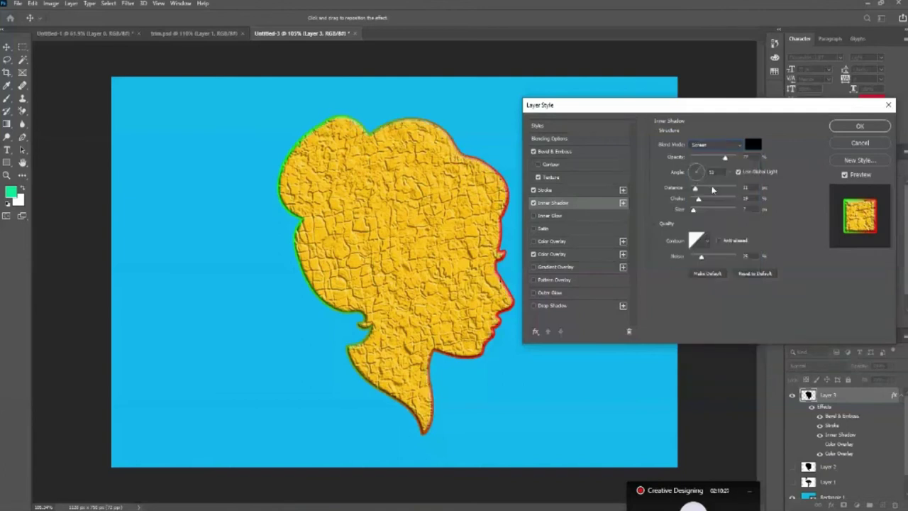
pyautogui.click(714, 146)
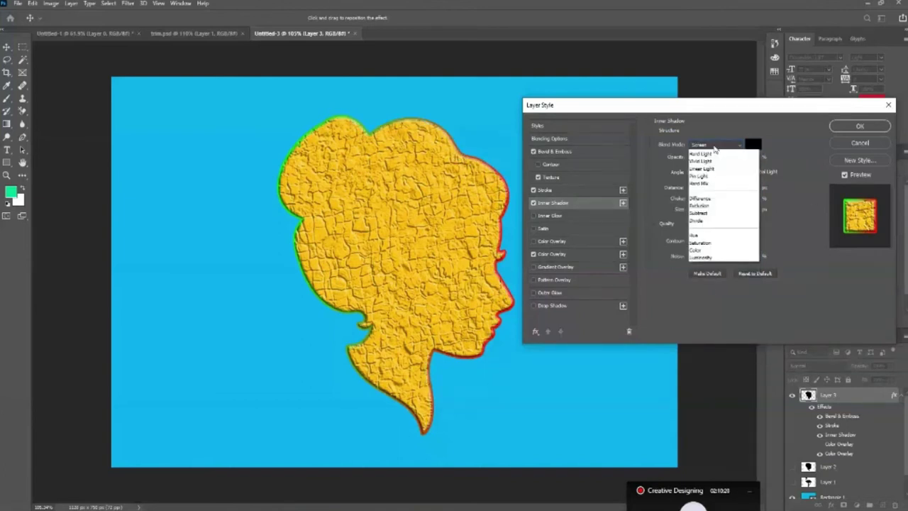
pyautogui.click(702, 176)
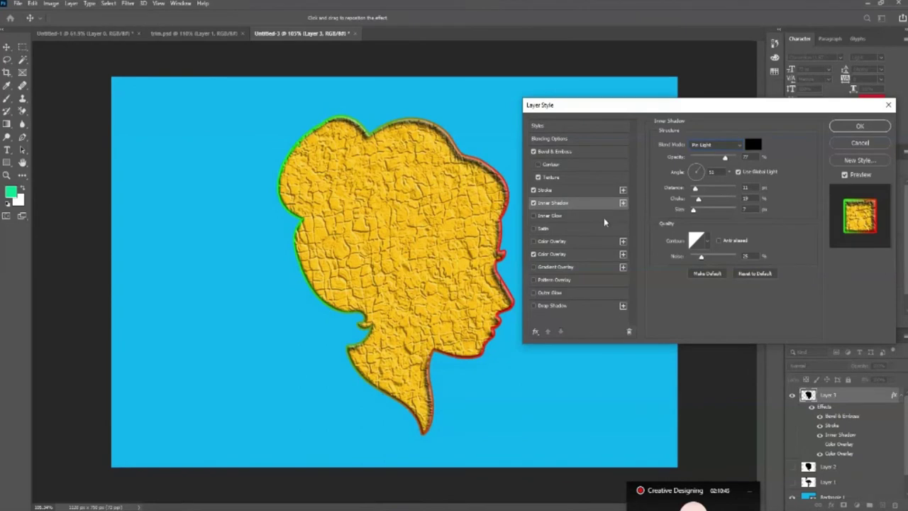
# - Add a Screen-mode inner glow with about 14% noise, then enable Gradient Overlay
pyautogui.click(553, 215)
pyautogui.click(724, 144)
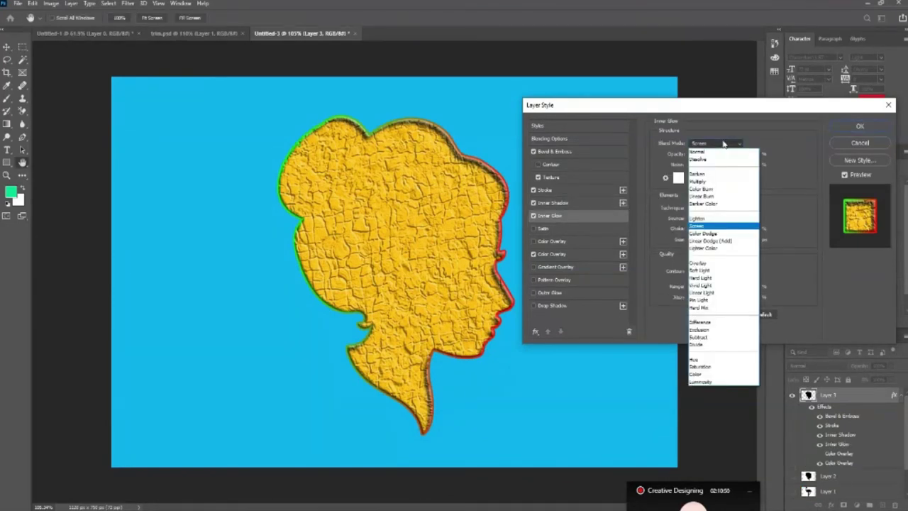
pyautogui.moveTo(690, 164)
pyautogui.mouseDown()
pyautogui.moveTo(715, 155)
pyautogui.moveTo(704, 165)
pyautogui.mouseUp()
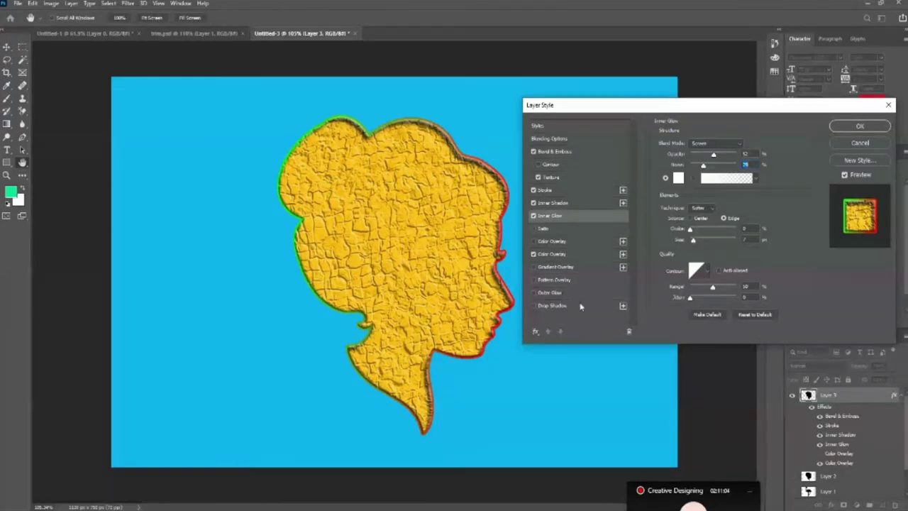
pyautogui.click(557, 268)
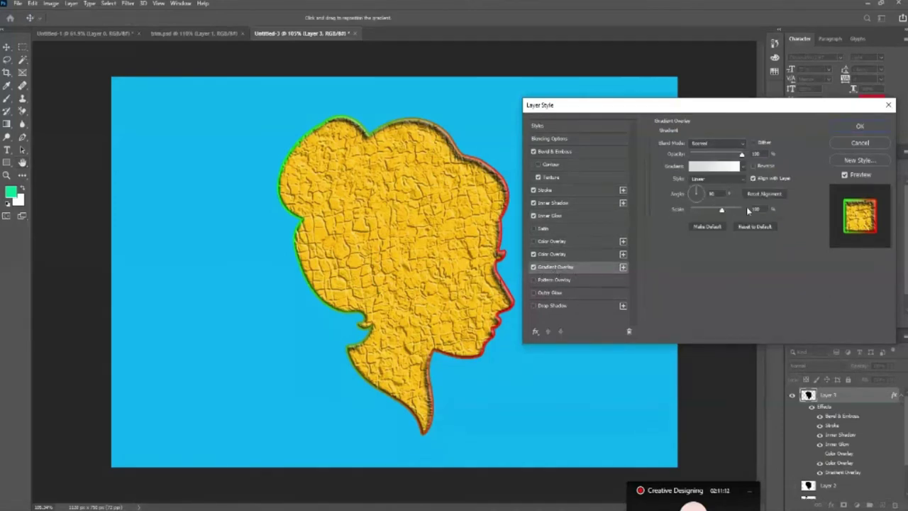
# - Slightly lower gradient overlay opacity, add a light green pattern overlay, and enable Drop Shadow
pyautogui.moveTo(743, 157); pyautogui.dragTo(739, 155)
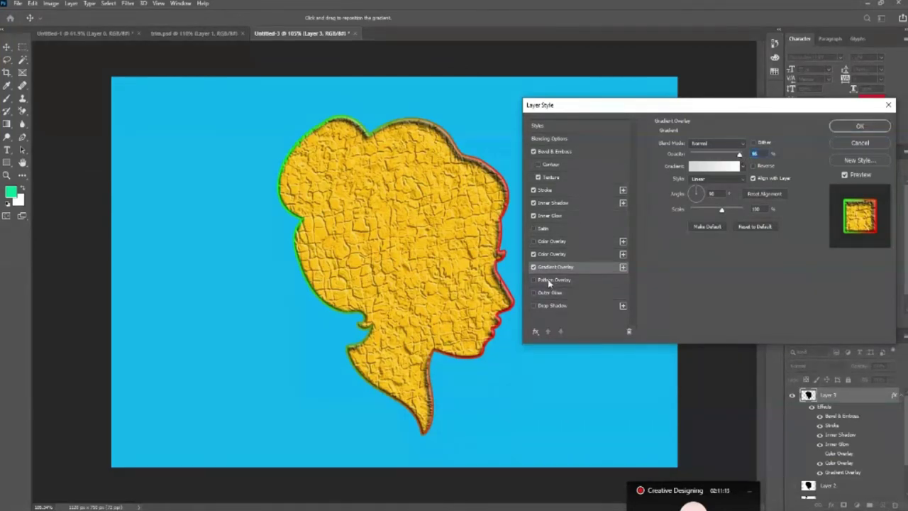
pyautogui.click(551, 280)
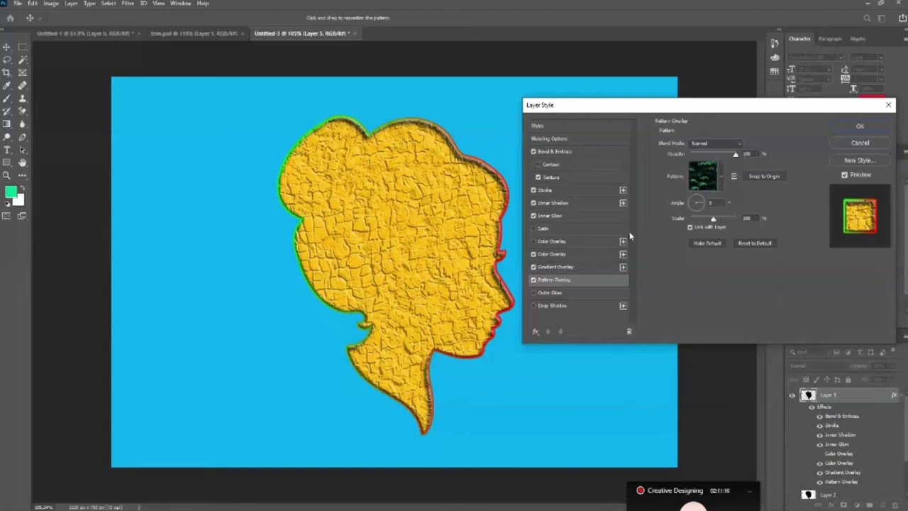
pyautogui.click(721, 176)
pyautogui.click(681, 248)
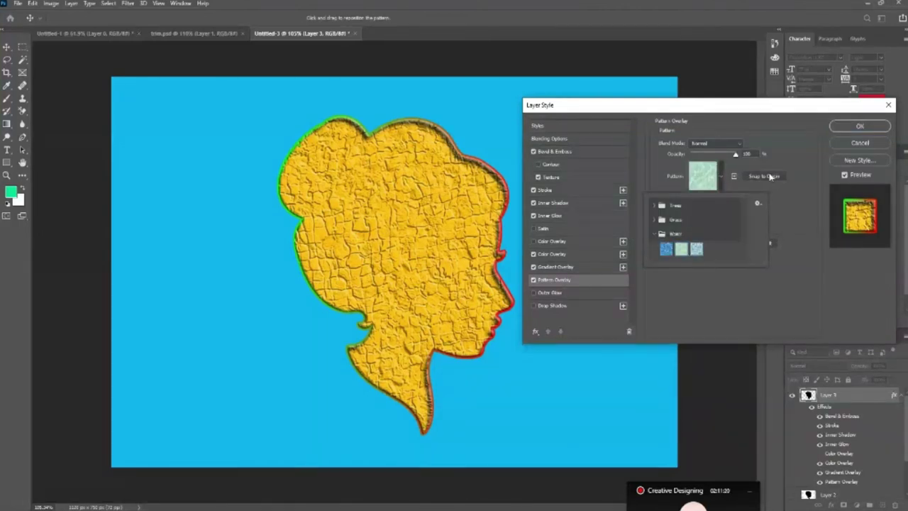
pyautogui.click(807, 139)
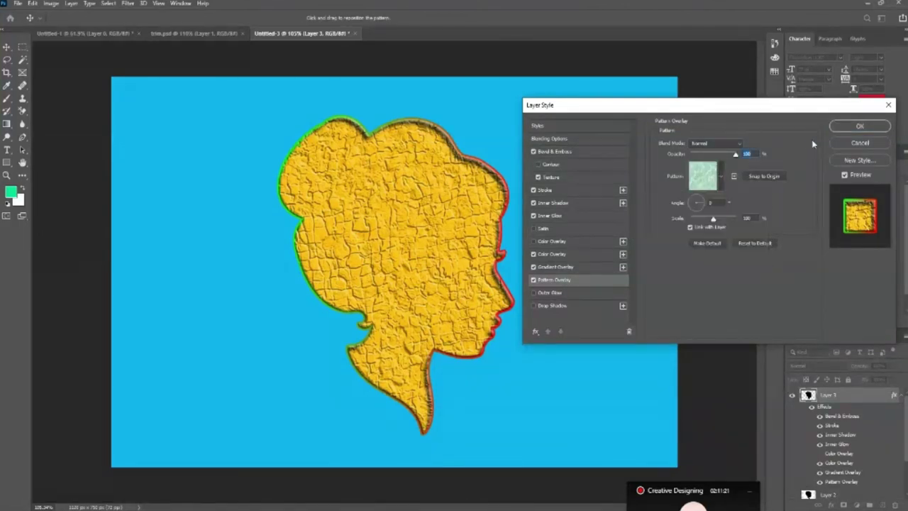
pyautogui.click(551, 306)
# - Adjust the drop shadow's angle, add about 15% noise, set distance to about 25 px, and widen its spread
pyautogui.moveTo(699, 173); pyautogui.dragTo(697, 179)
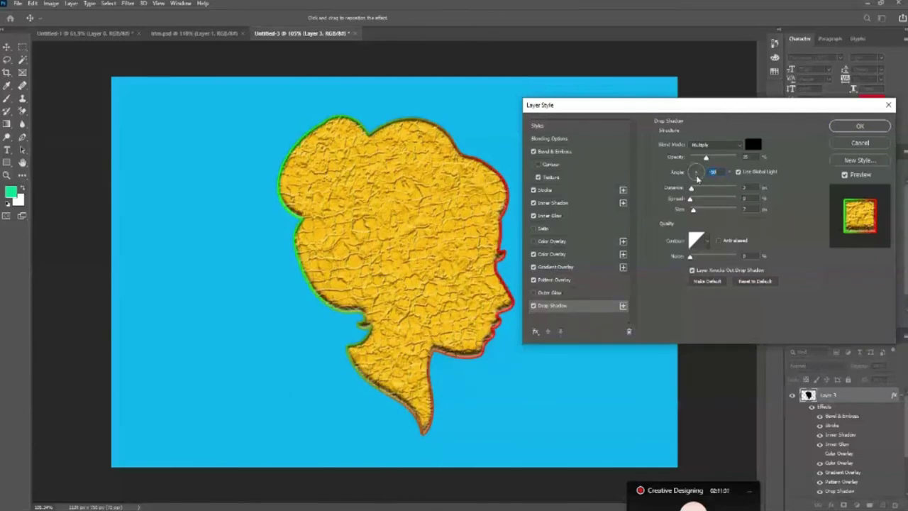
pyautogui.moveTo(691, 256); pyautogui.dragTo(700, 257)
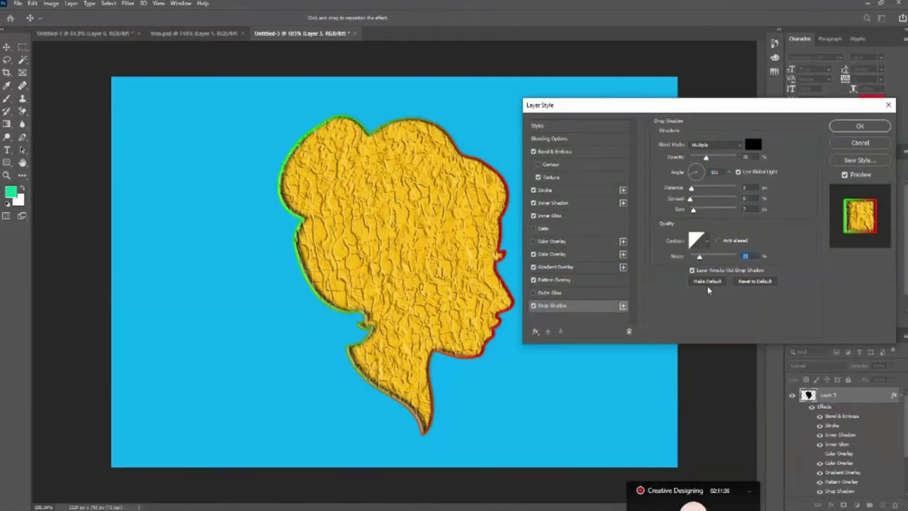
pyautogui.moveTo(691, 188); pyautogui.dragTo(699, 189)
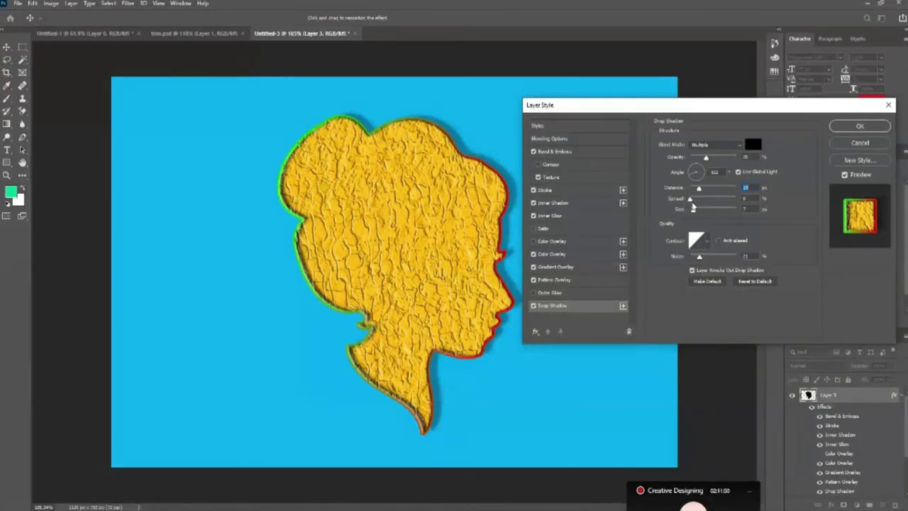
pyautogui.click(692, 200)
pyautogui.moveTo(692, 200); pyautogui.dragTo(707, 205)
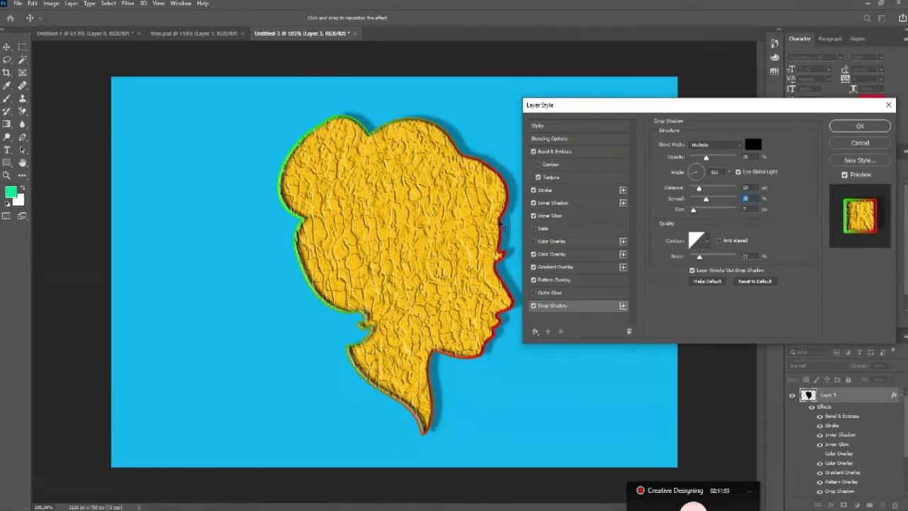
# - Try a red drop shadow colour and set its blend mode to Normal
pyautogui.moveTo(710, 105); pyautogui.dragTo(830, 85)
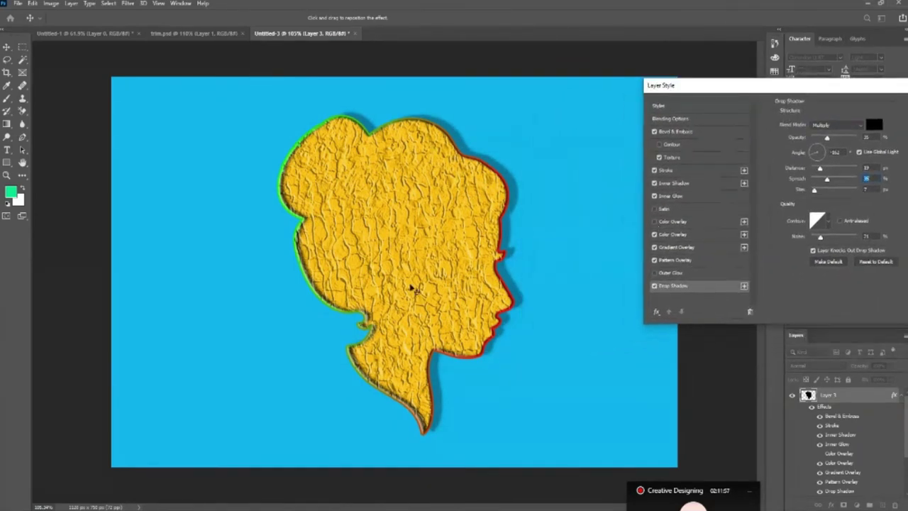
pyautogui.moveTo(724, 87); pyautogui.dragTo(629, 102)
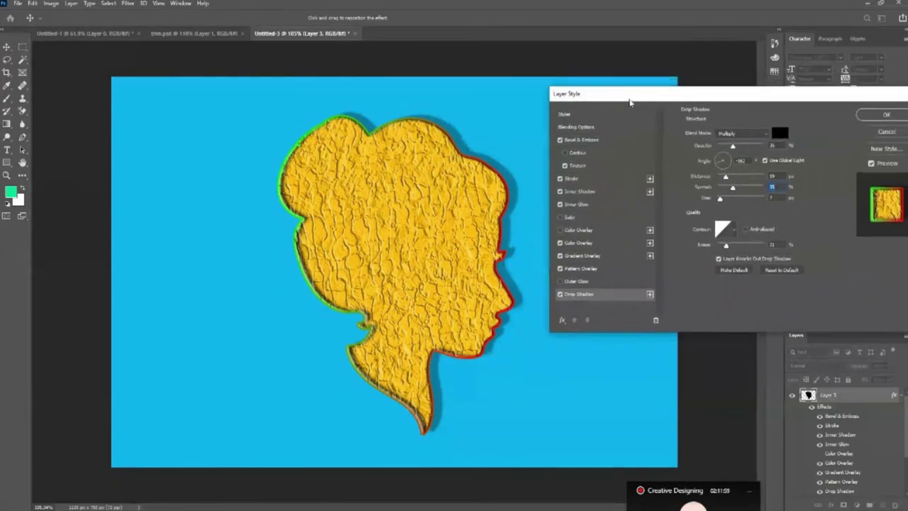
pyautogui.click(781, 133)
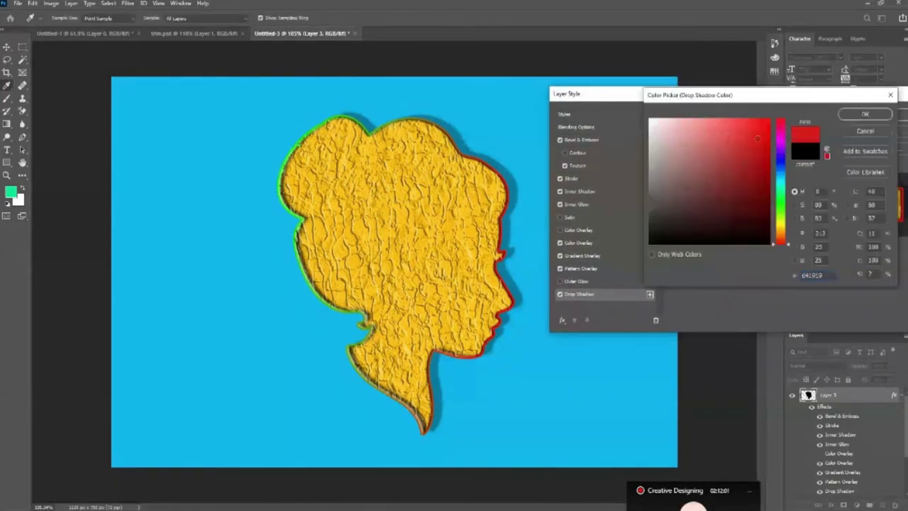
pyautogui.click(864, 114)
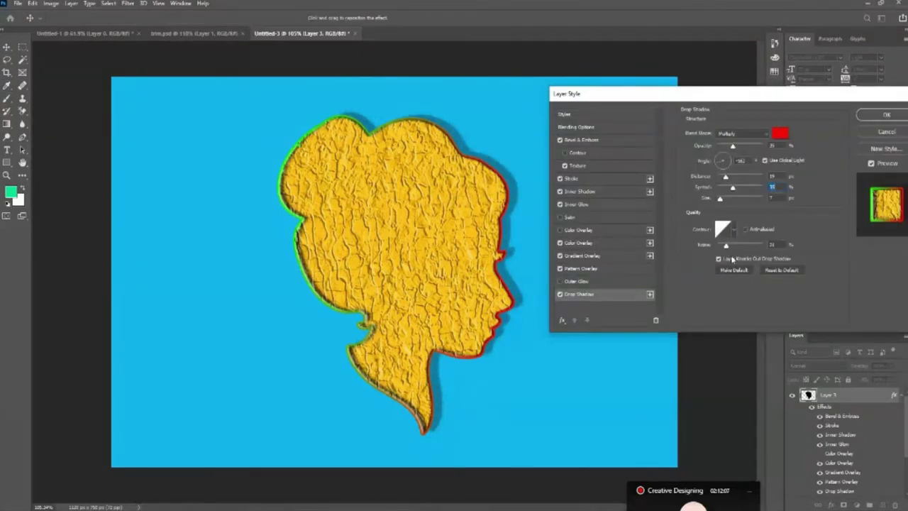
pyautogui.click(752, 133)
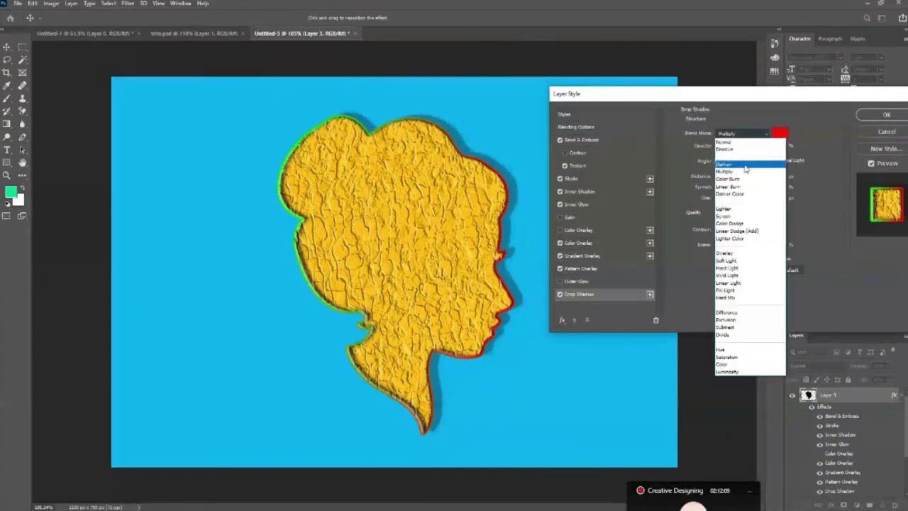
pyautogui.click(731, 144)
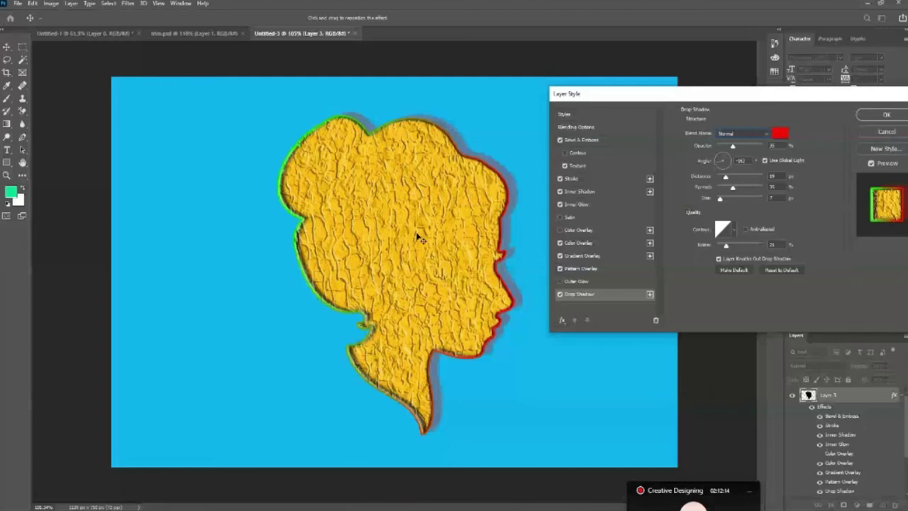
# - Shorten the drop shadow distance to about 11 px, set opacity near 44%, and keep it black
pyautogui.moveTo(419, 239); pyautogui.dragTo(413, 235)
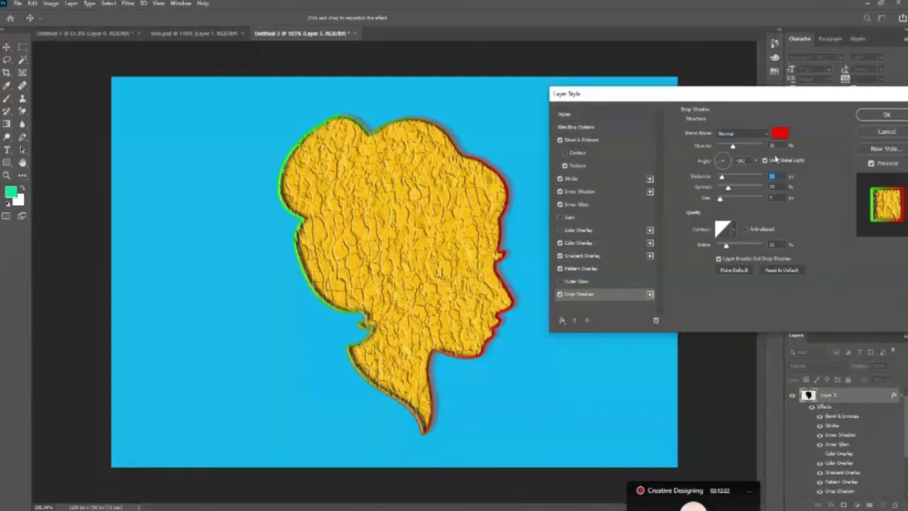
pyautogui.moveTo(733, 146); pyautogui.dragTo(758, 155)
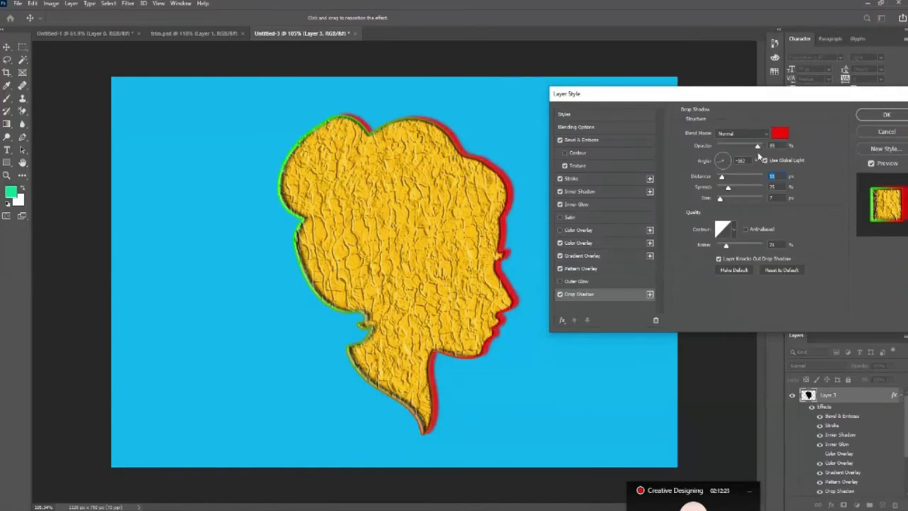
pyautogui.moveTo(758, 155); pyautogui.dragTo(739, 152)
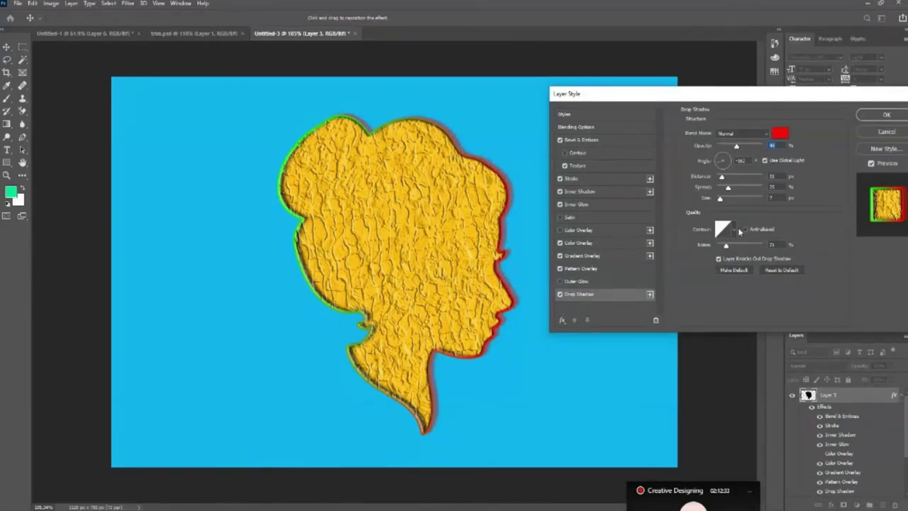
pyautogui.click(779, 133)
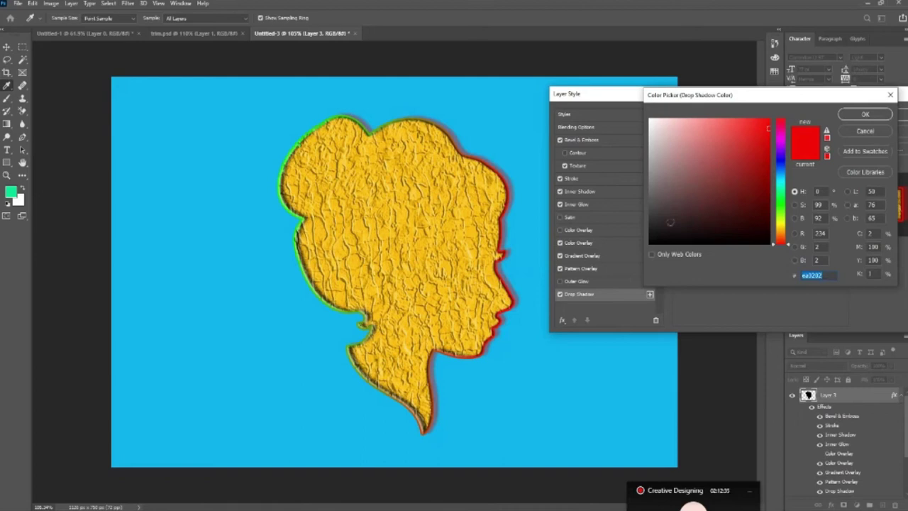
pyautogui.press('Escape')
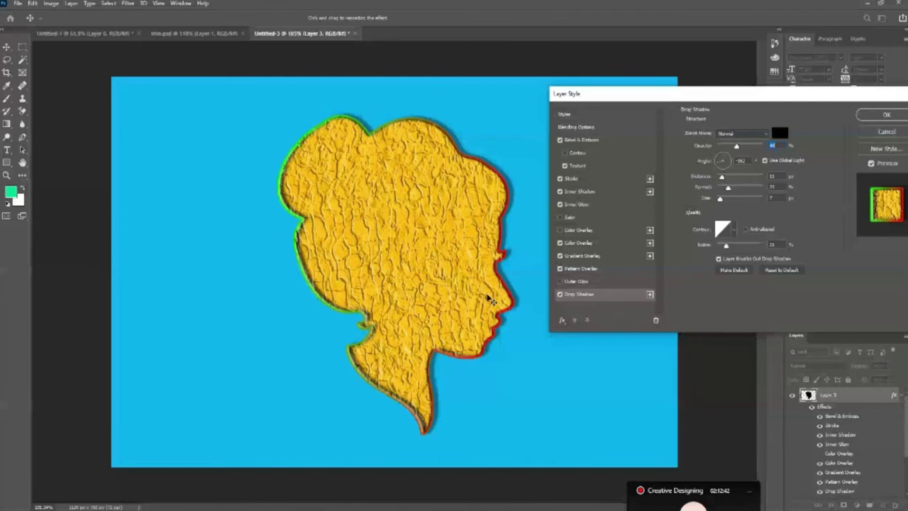
pyautogui.moveTo(623, 98); pyautogui.dragTo(596, 90)
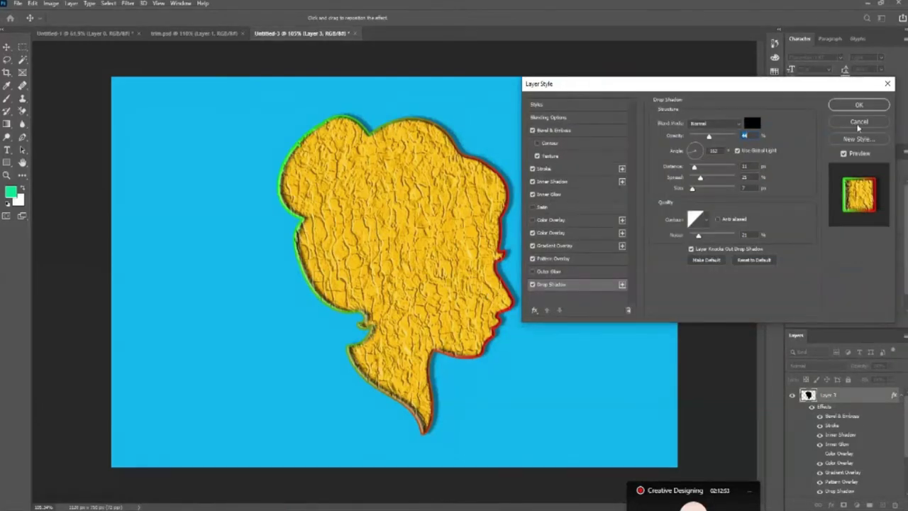
# - Apply the layer style and compare the effects by toggling all effects and the stroke
pyautogui.click(858, 105)
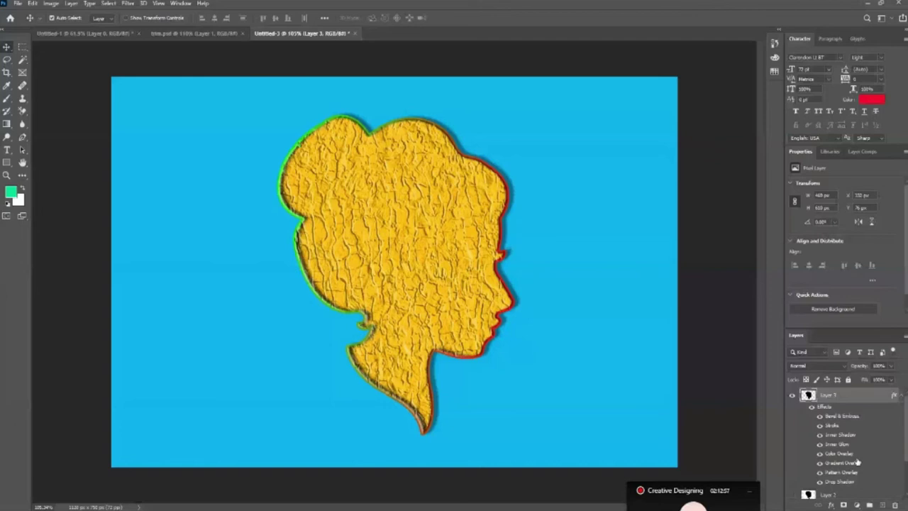
pyautogui.click(811, 407)
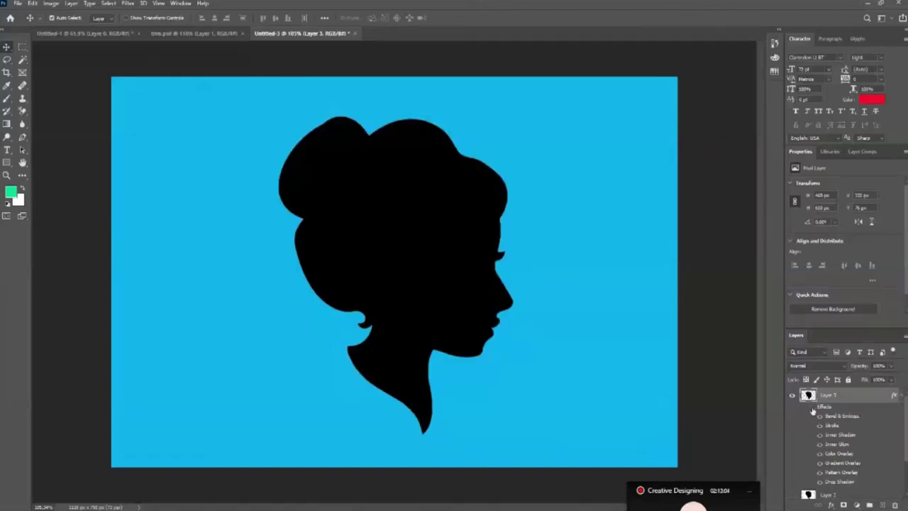
pyautogui.click(812, 409)
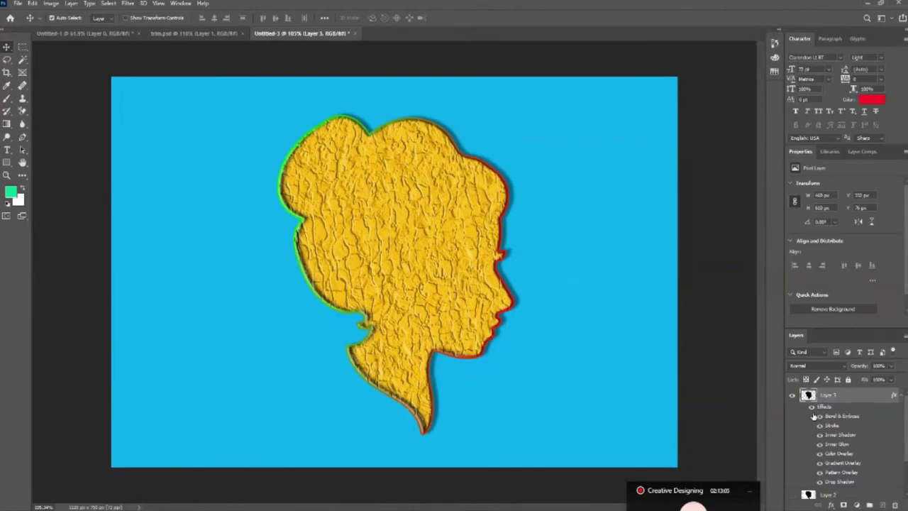
pyautogui.click(820, 425)
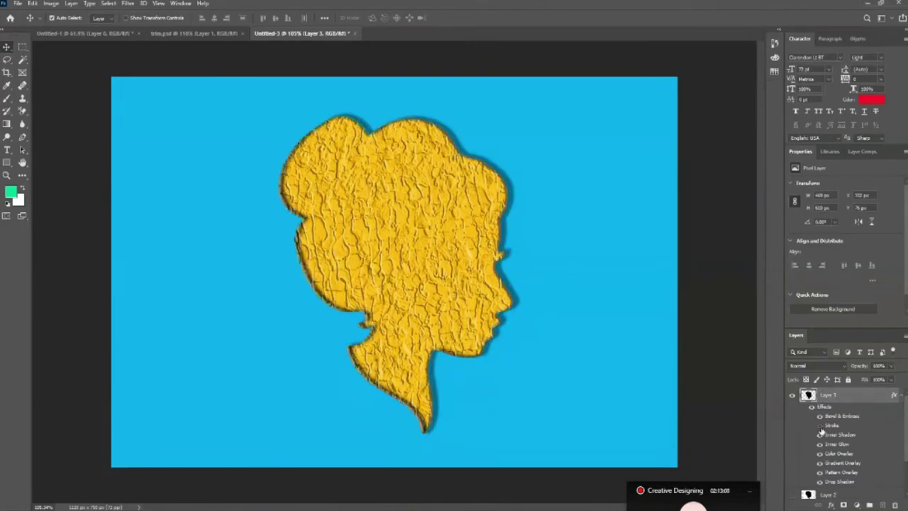
pyautogui.click(820, 425)
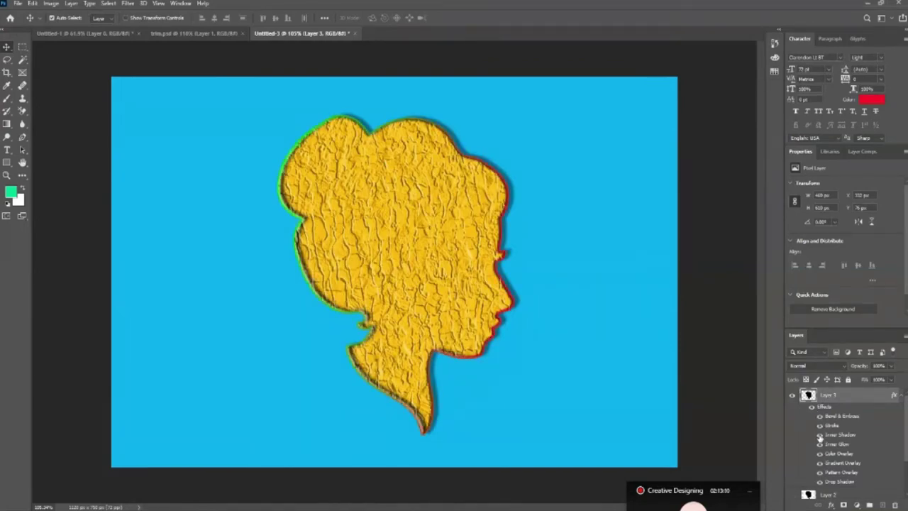
# - Hide the Inner Shadow and Color Overlay effects, leaving Gradient Overlay off and Drop Shadow on
pyautogui.click(820, 434)
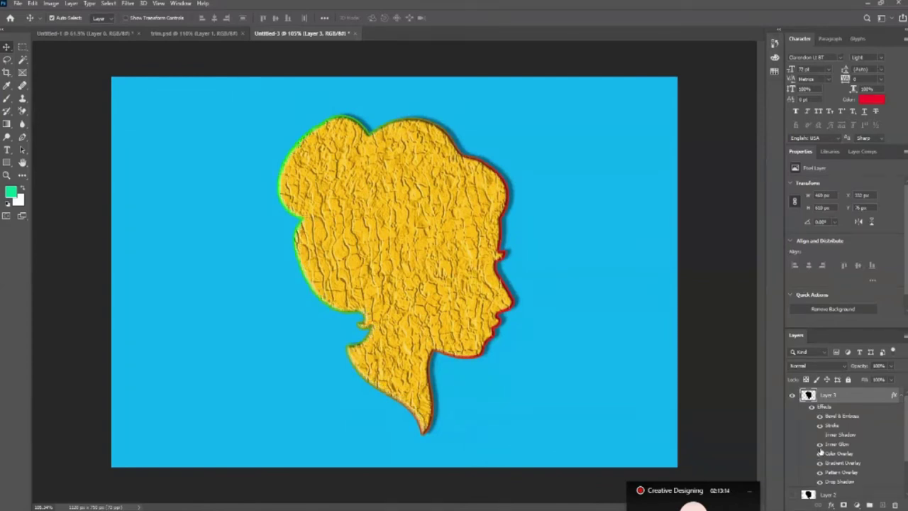
pyautogui.click(820, 454)
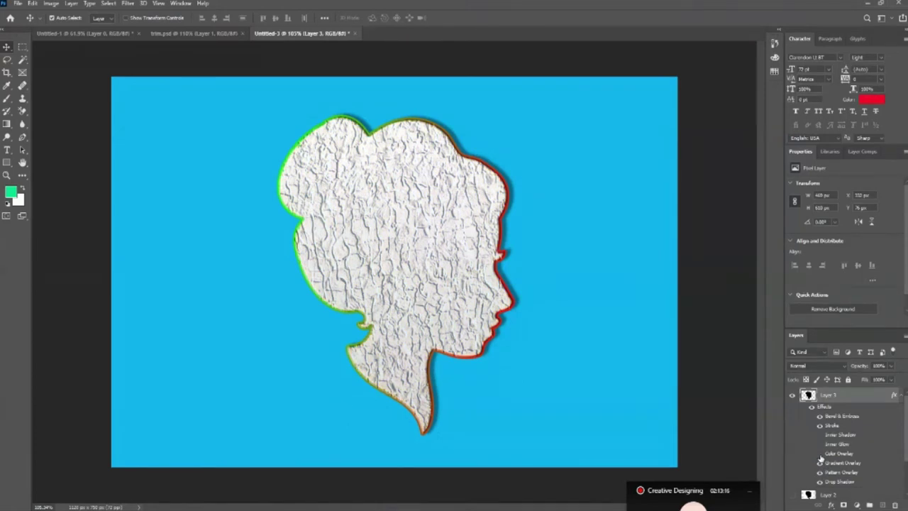
pyautogui.click(820, 463)
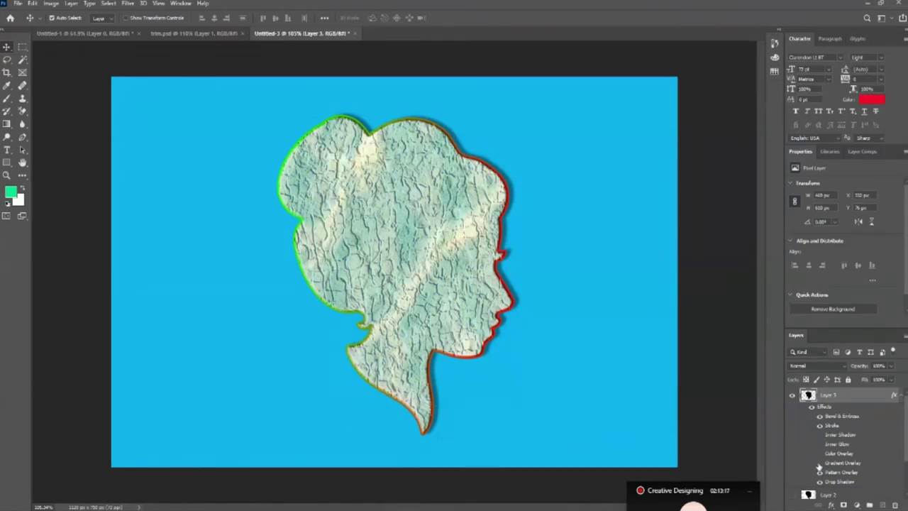
pyautogui.click(820, 463)
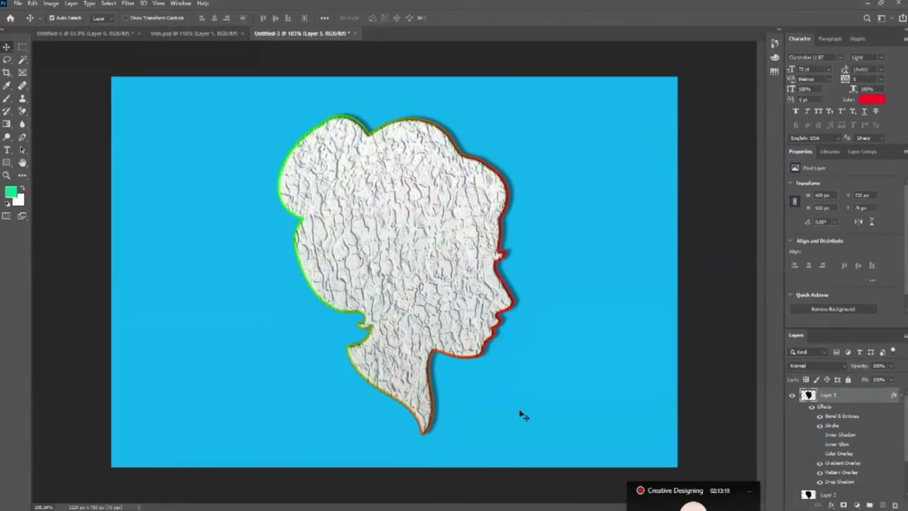
pyautogui.click(820, 481)
pyautogui.click(820, 482)
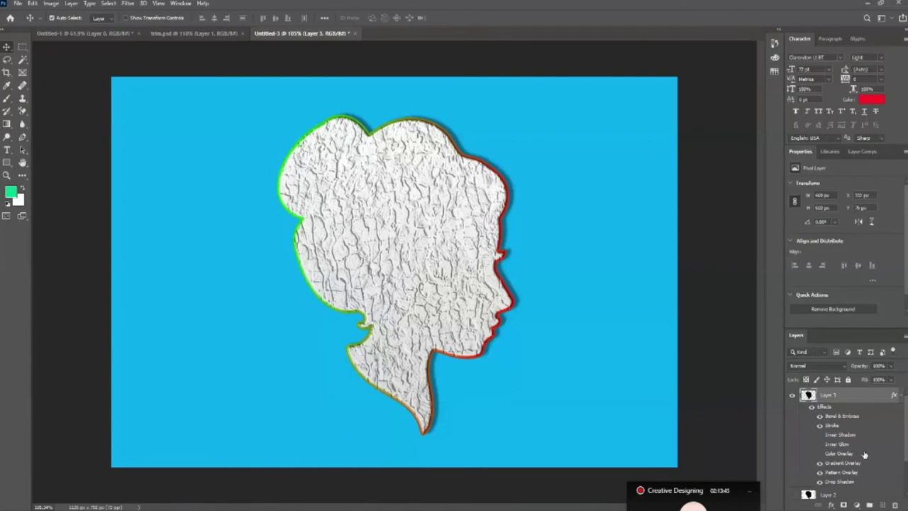
# - Drag the Layer 3 silhouette slightly left, then select the Rectangle 1 layer
pyautogui.scroll(-3, 865, 457)
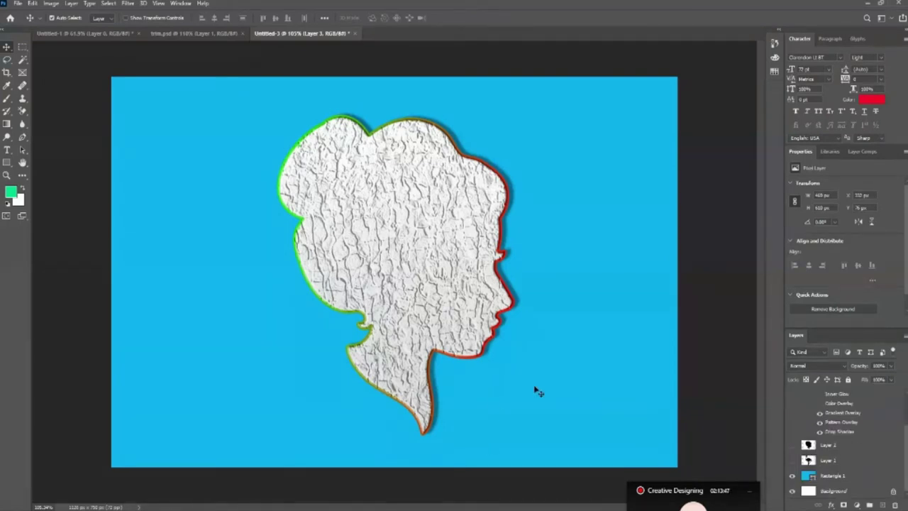
pyautogui.moveTo(433, 296)
pyautogui.mouseDown()
pyautogui.moveTo(325, 291)
pyautogui.moveTo(421, 290)
pyautogui.mouseUp()
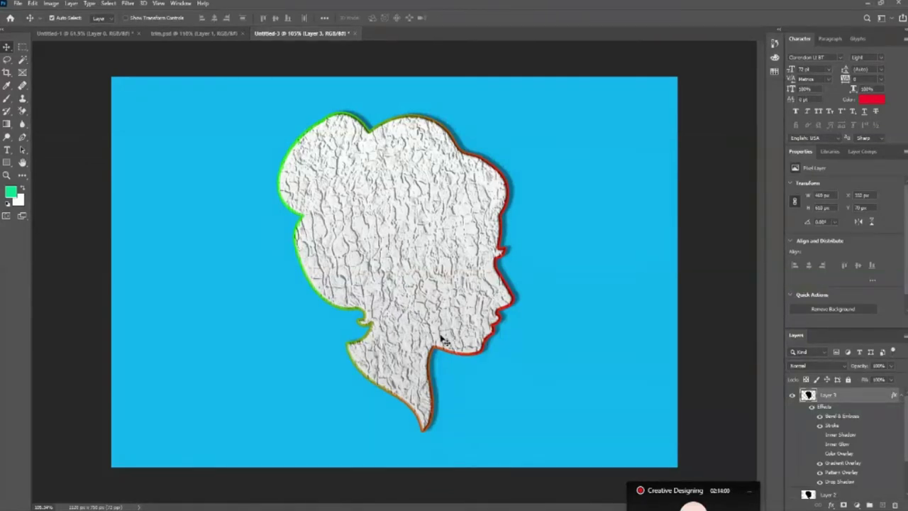
pyautogui.moveTo(433, 305)
pyautogui.mouseDown()
pyautogui.moveTo(440, 278)
pyautogui.moveTo(446, 284)
pyautogui.mouseUp()
pyautogui.click(580, 296)
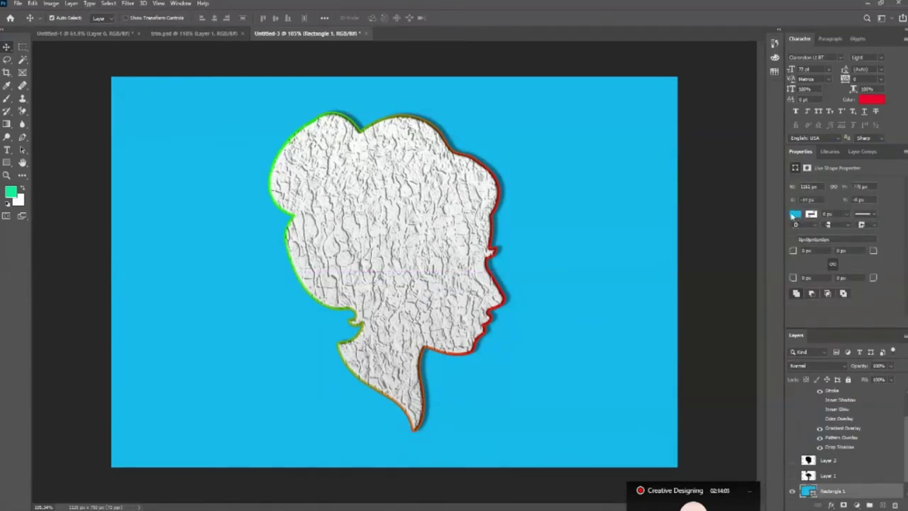
pyautogui.click(793, 214)
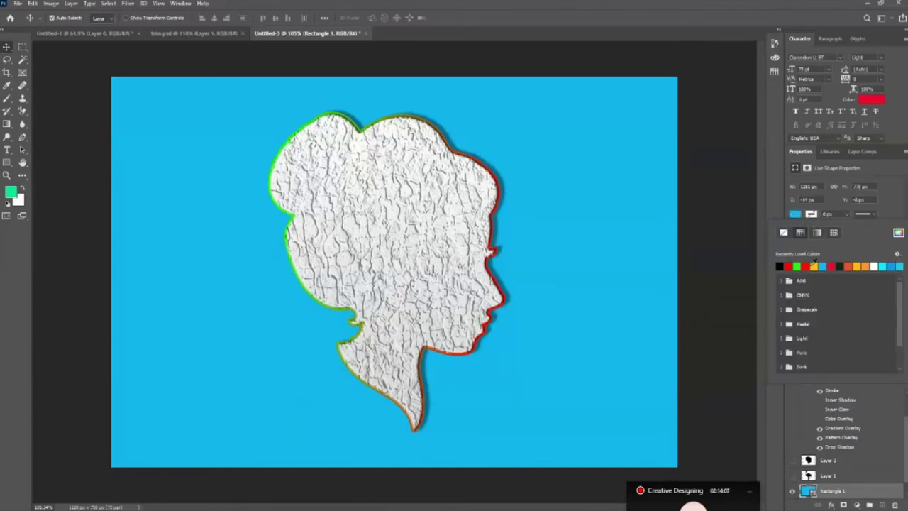
pyautogui.click(787, 266)
pyautogui.click(784, 281)
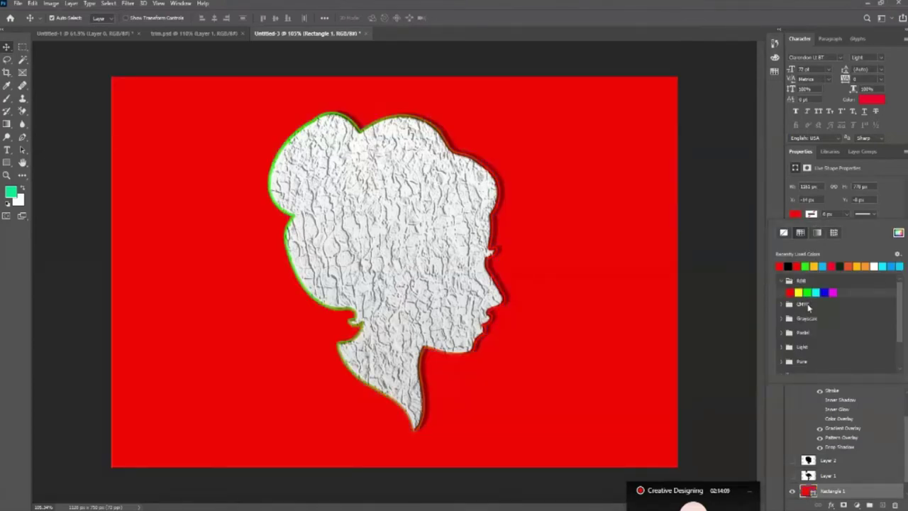
pyautogui.click(806, 292)
pyautogui.click(815, 292)
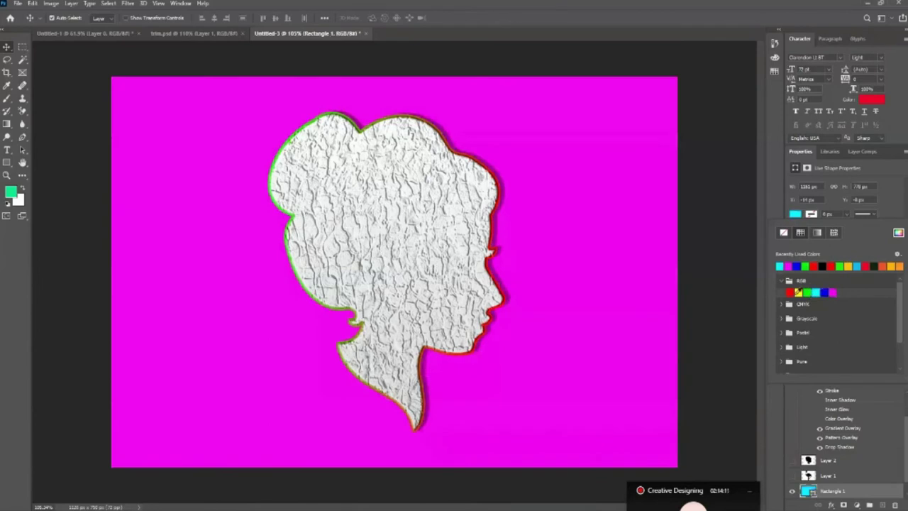
pyautogui.click(798, 292)
pyautogui.click(789, 292)
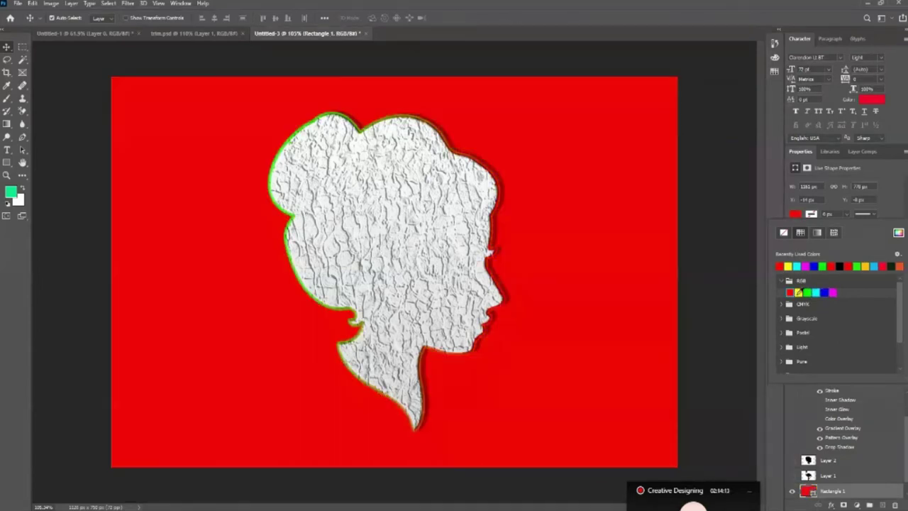
pyautogui.click(840, 266)
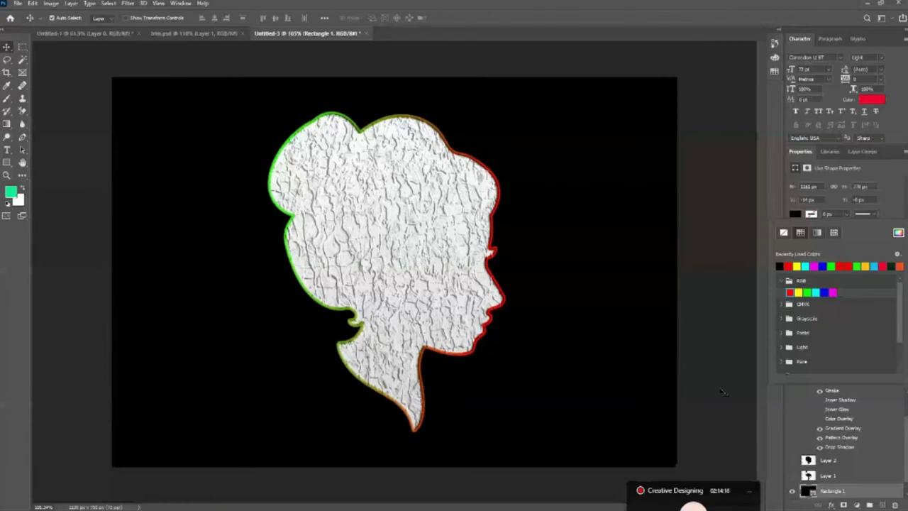
pyautogui.click(805, 266)
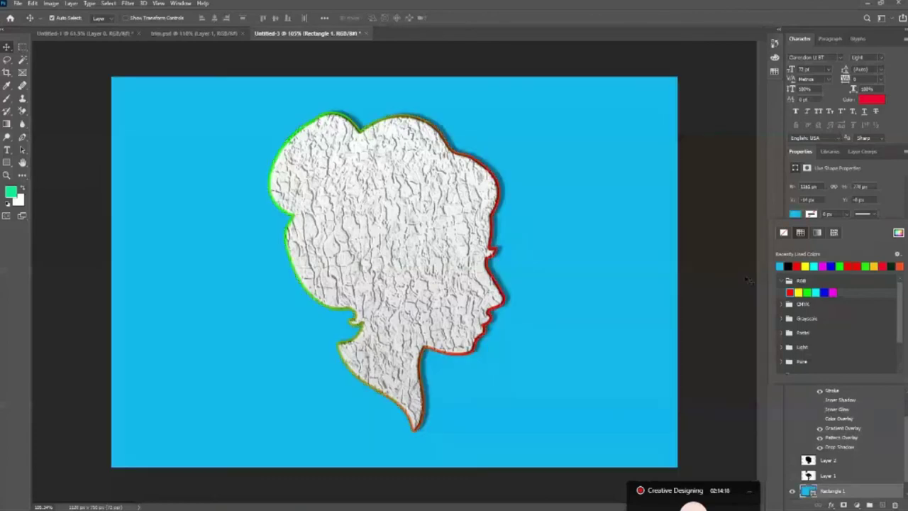
pyautogui.click(806, 490)
pyautogui.doubleClick(806, 491)
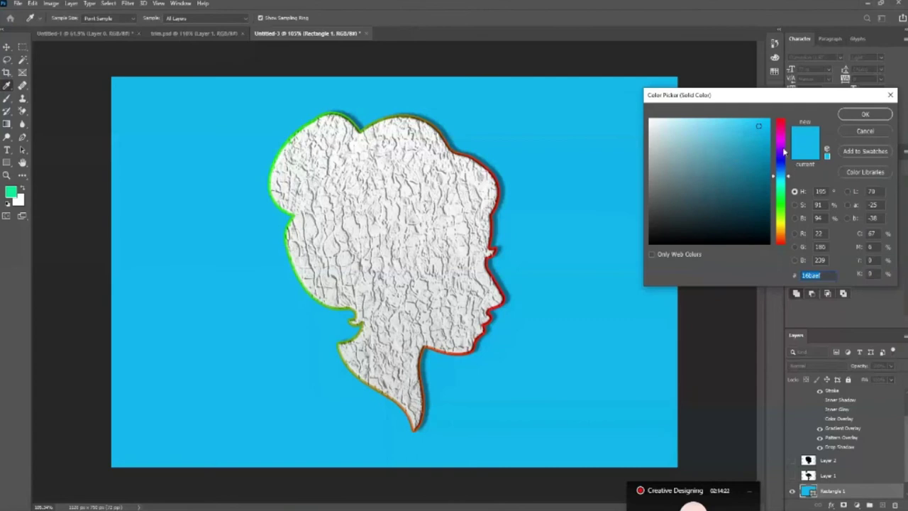
pyautogui.click(863, 116)
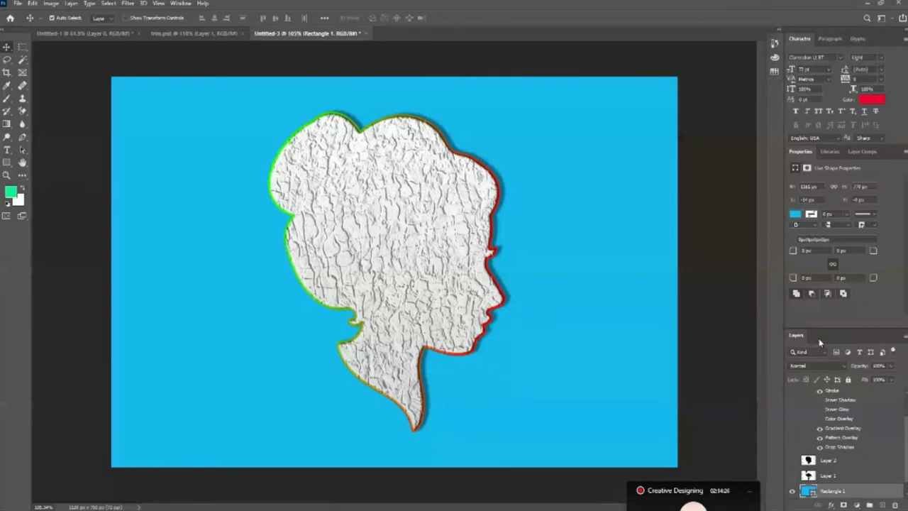
pyautogui.scroll(2, 822, 397)
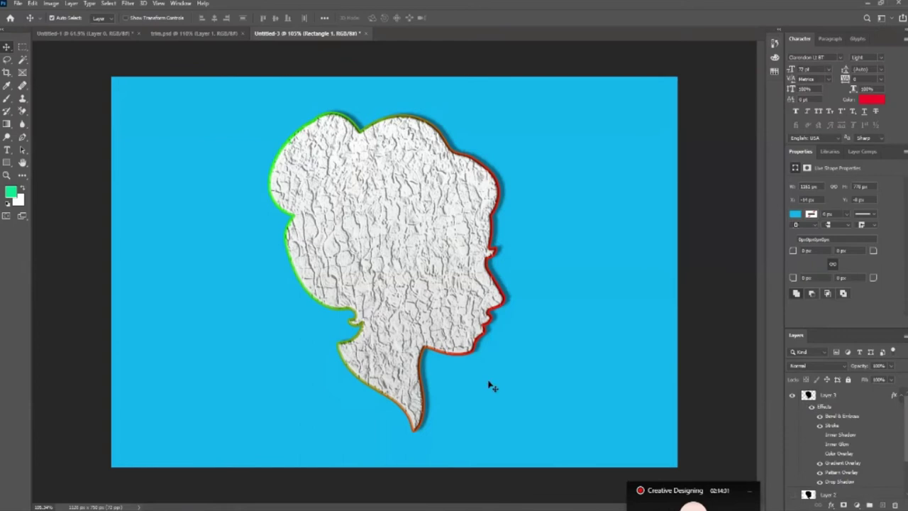
pyautogui.click(71, 3)
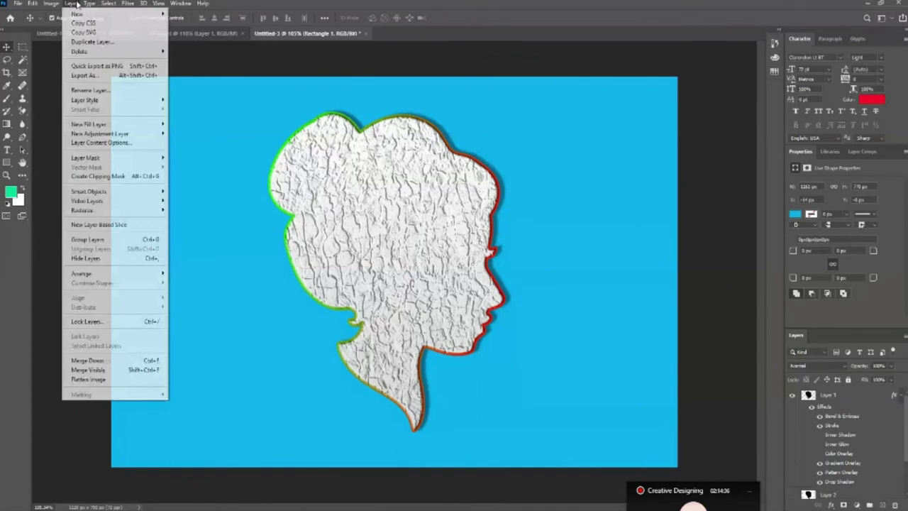
pyautogui.click(902, 335)
pyautogui.click(713, 405)
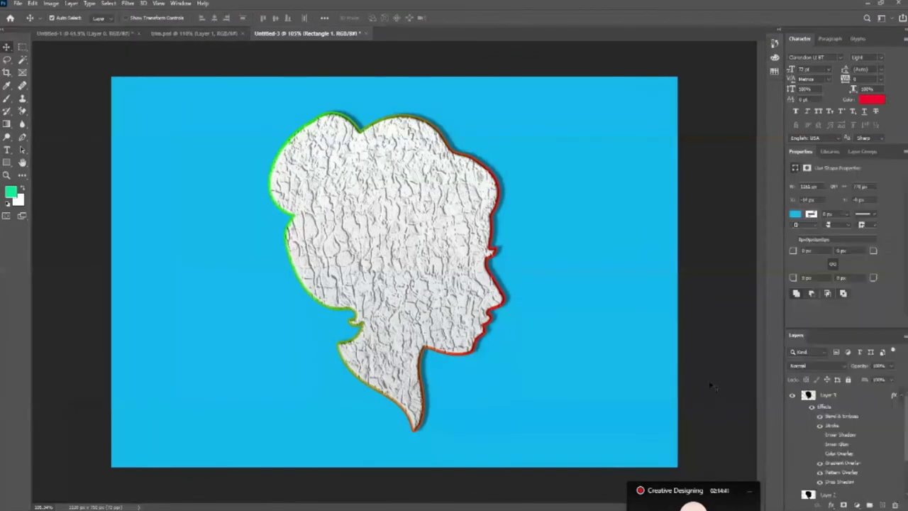
pyautogui.click(903, 335)
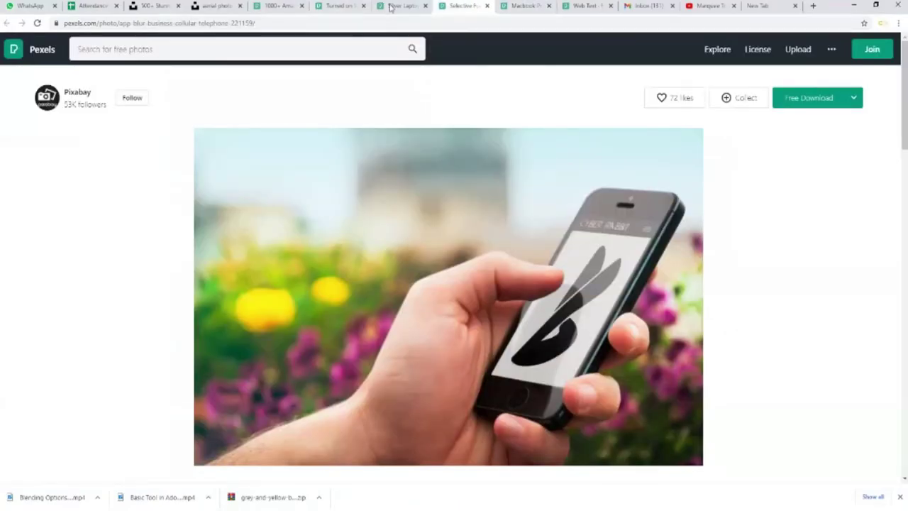
# - Browse the Silver Laptop, Turned on, web design results and red mountains aerial photo tabs
pyautogui.click(397, 6)
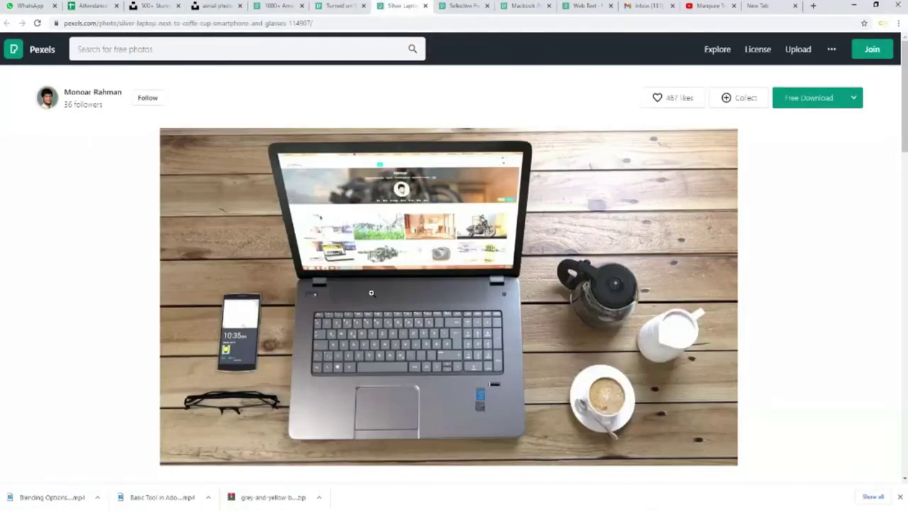
pyautogui.scroll(-2, 371, 293)
pyautogui.click(330, 7)
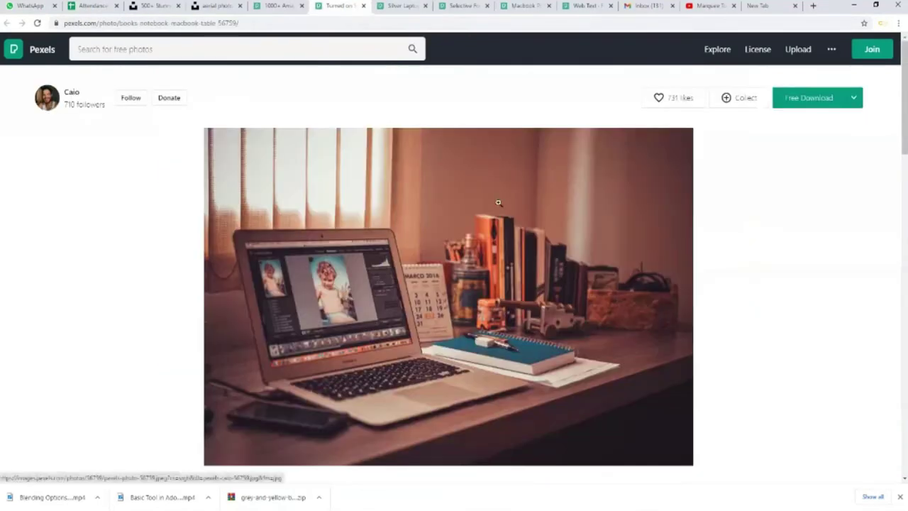
pyautogui.click(288, 9)
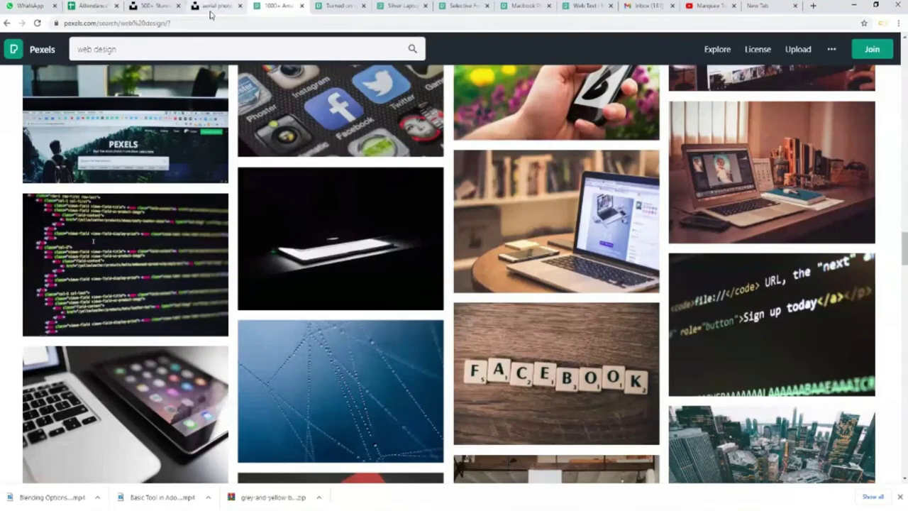
pyautogui.click(213, 7)
pyautogui.moveTo(374, 302)
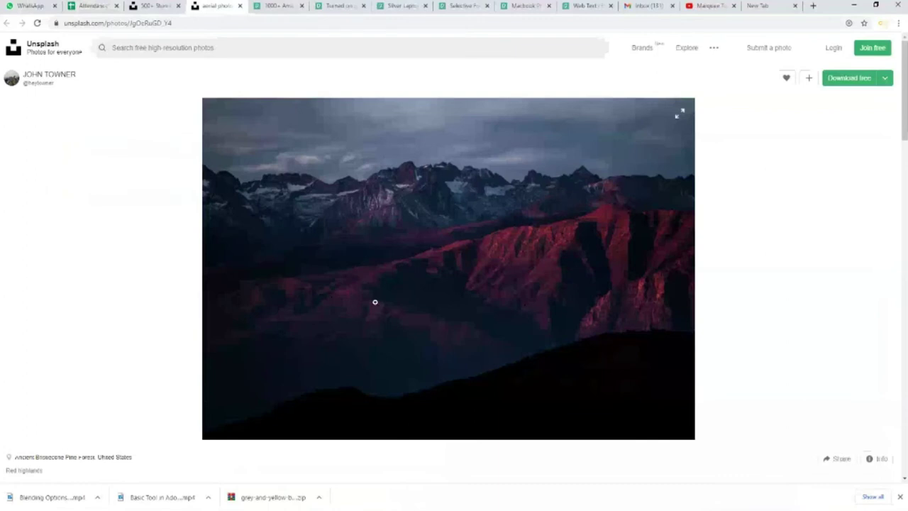
pyautogui.click(153, 6)
pyautogui.moveTo(173, 48); pyautogui.dragTo(111, 48)
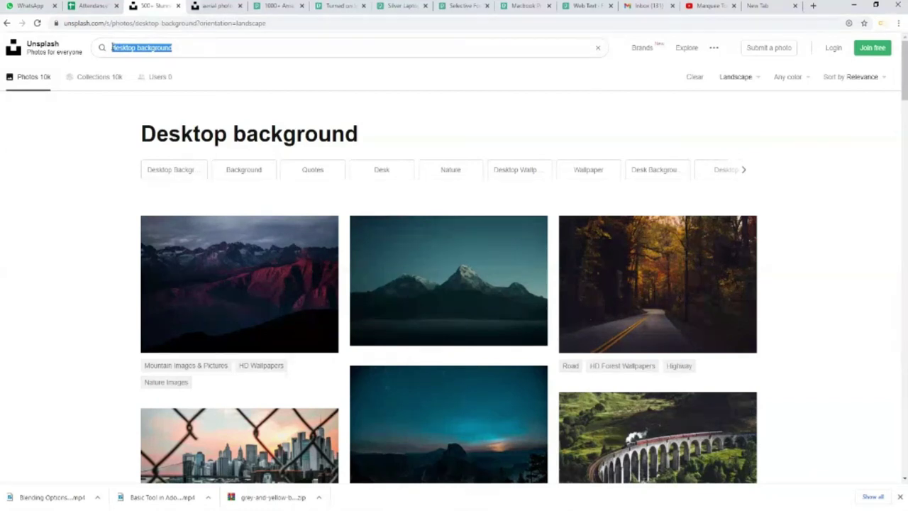
pyautogui.write('web')
pyautogui.press('Return')
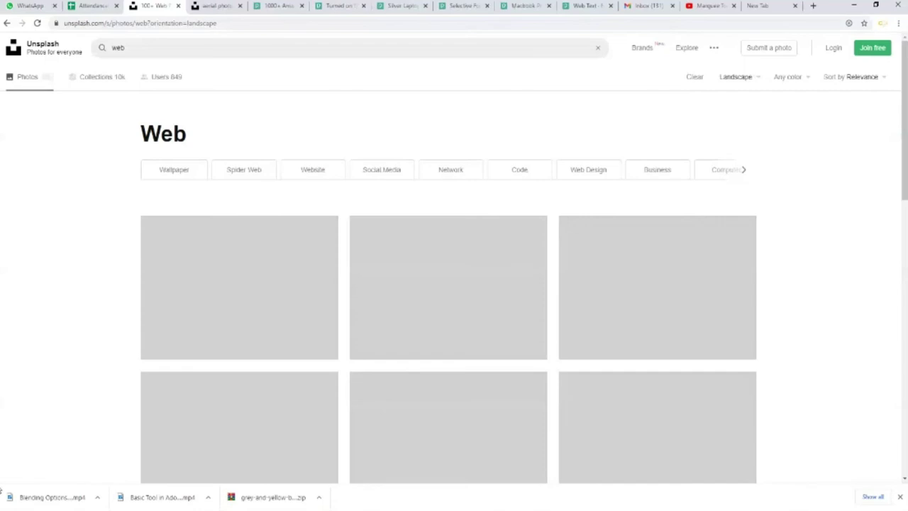
pyautogui.scroll(-2, 575, 367)
pyautogui.scroll(-2, 461, 368)
pyautogui.scroll(-3, 352, 368)
pyautogui.scroll(-4, 351, 368)
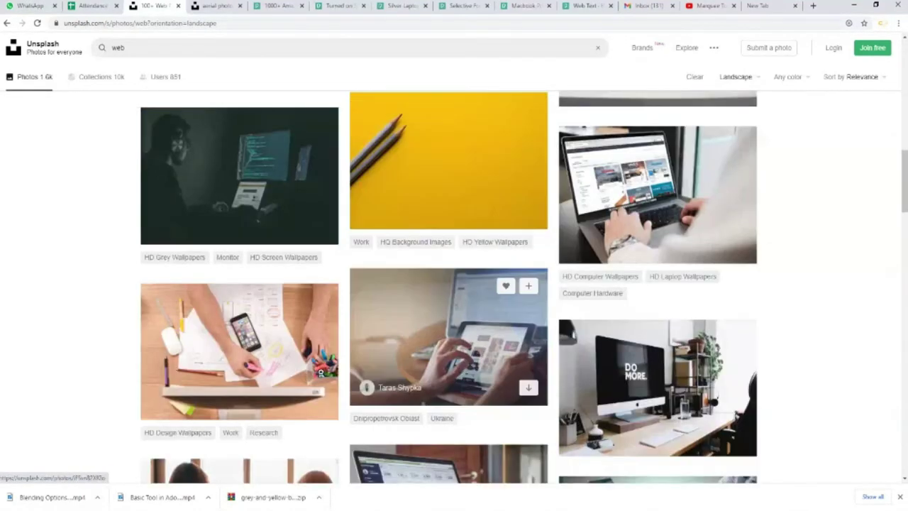
pyautogui.scroll(-2, 558, 345)
pyautogui.scroll(-2, 558, 344)
pyautogui.scroll(-4, 558, 345)
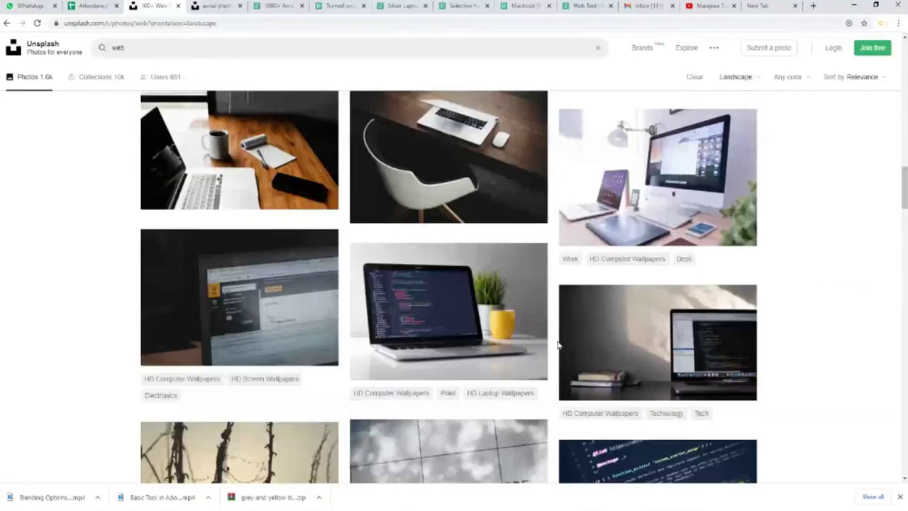
pyautogui.scroll(-3, 558, 345)
pyautogui.scroll(-1, 438, 325)
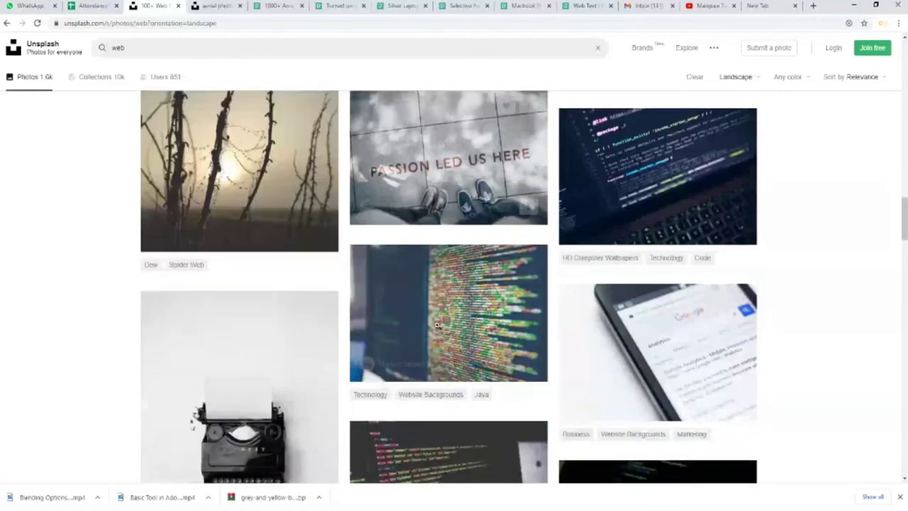
pyautogui.scroll(-5, 438, 326)
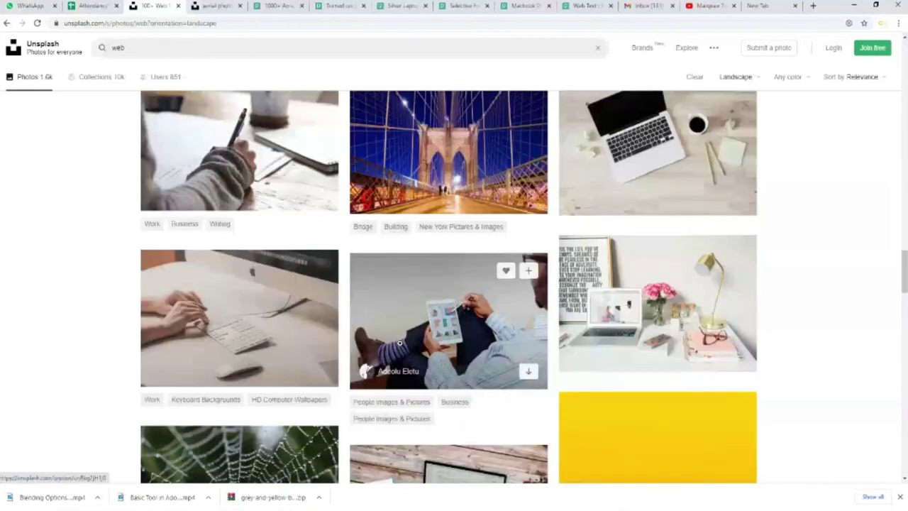
pyautogui.scroll(-1, 400, 343)
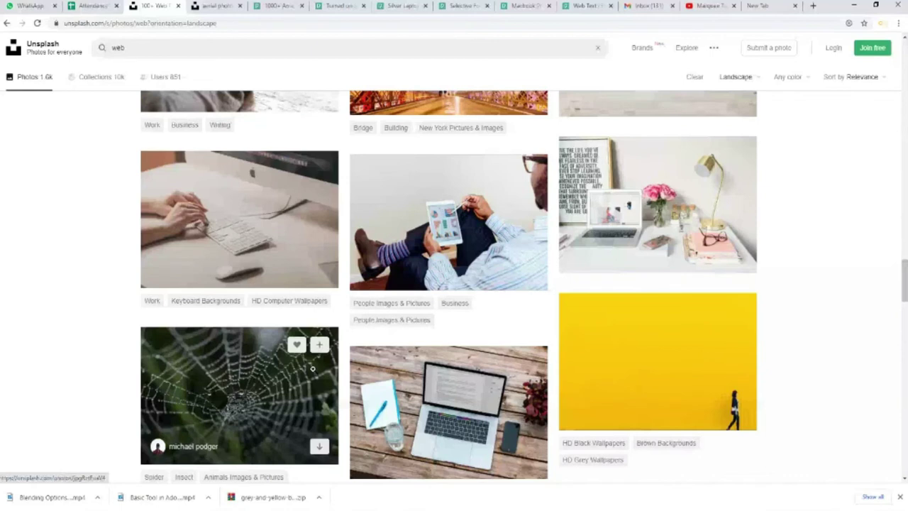
pyautogui.scroll(-2, 312, 368)
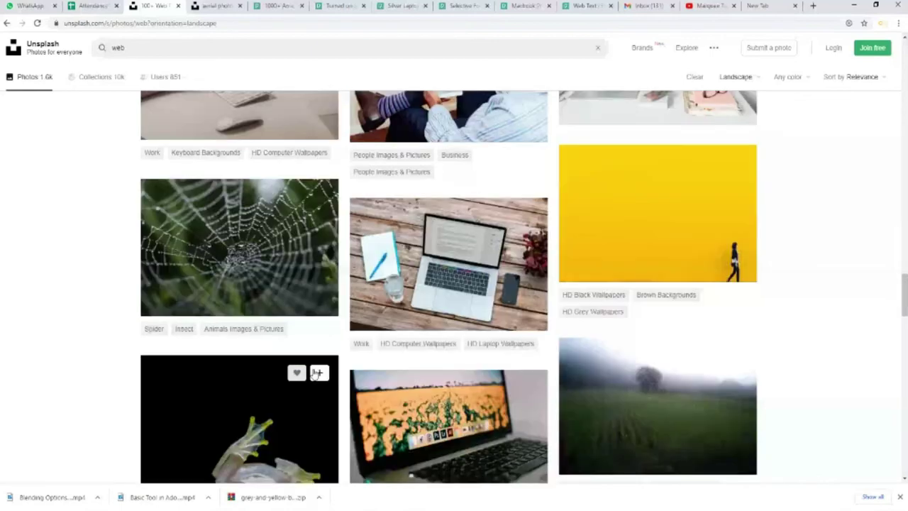
pyautogui.scroll(-5, 312, 369)
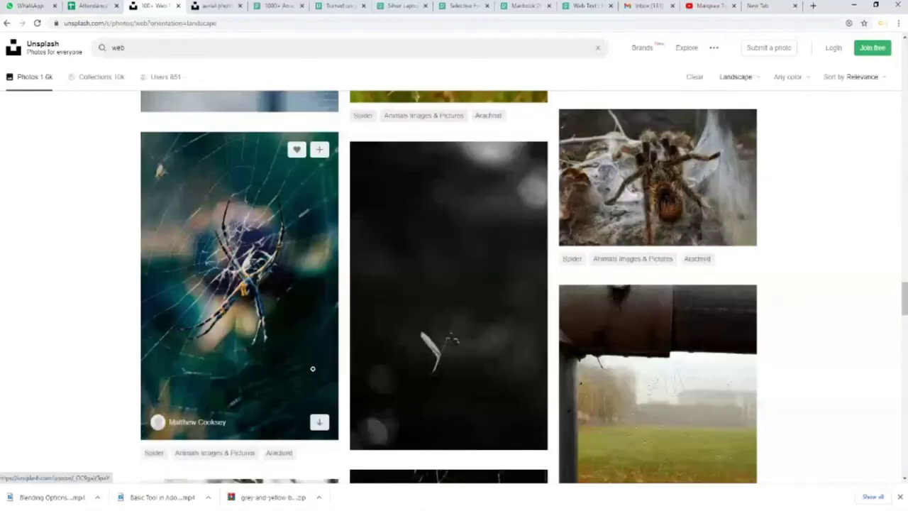
pyautogui.scroll(-5, 312, 368)
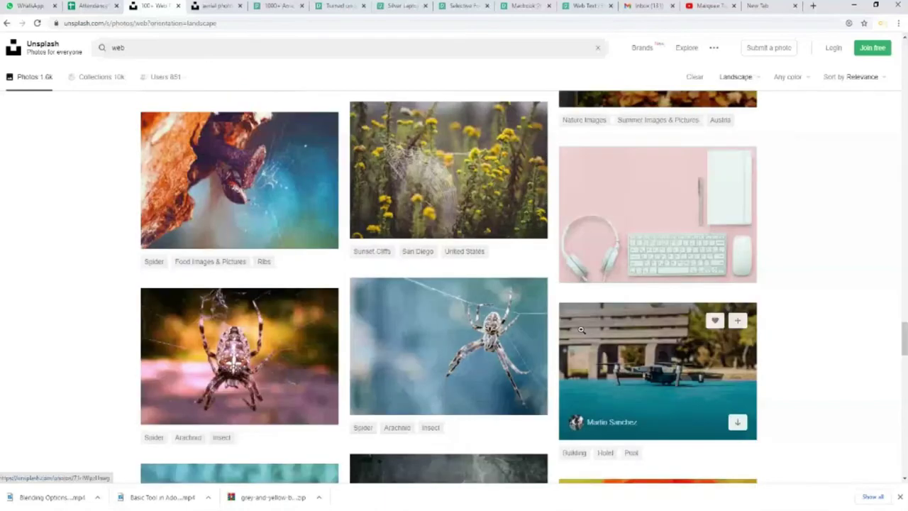
pyautogui.scroll(-5, 580, 329)
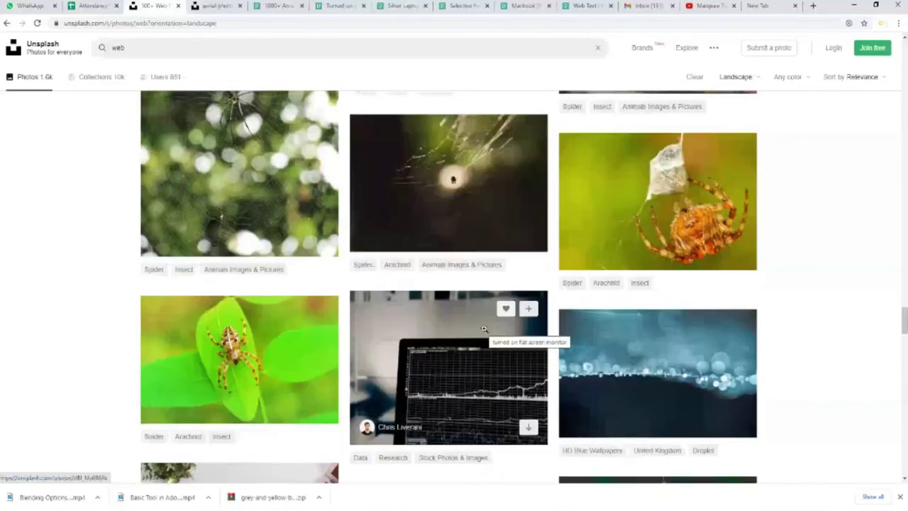
pyautogui.scroll(-3, 483, 329)
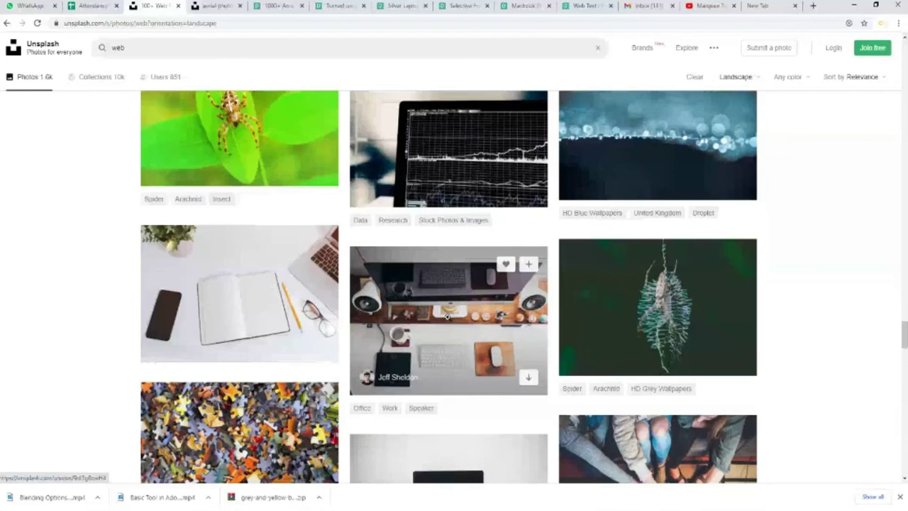
pyautogui.scroll(10, 260, 80)
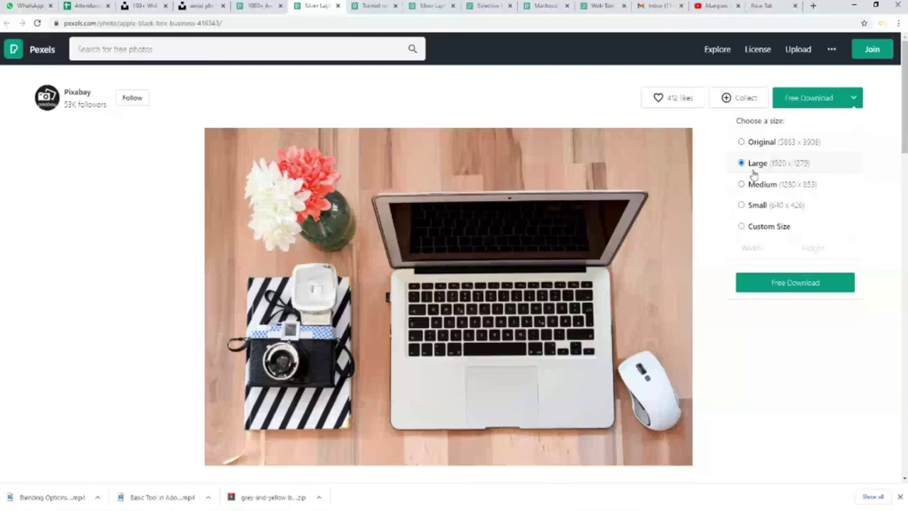
# - Save the Large (1920 x 1279) desk photo as pexels-pixabay-416343 in Pictures
pyautogui.click(812, 286)
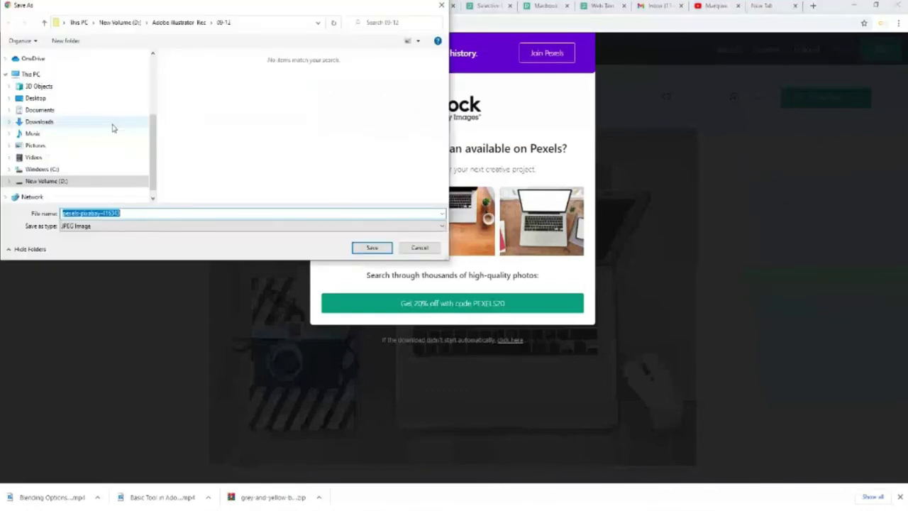
pyautogui.click(107, 144)
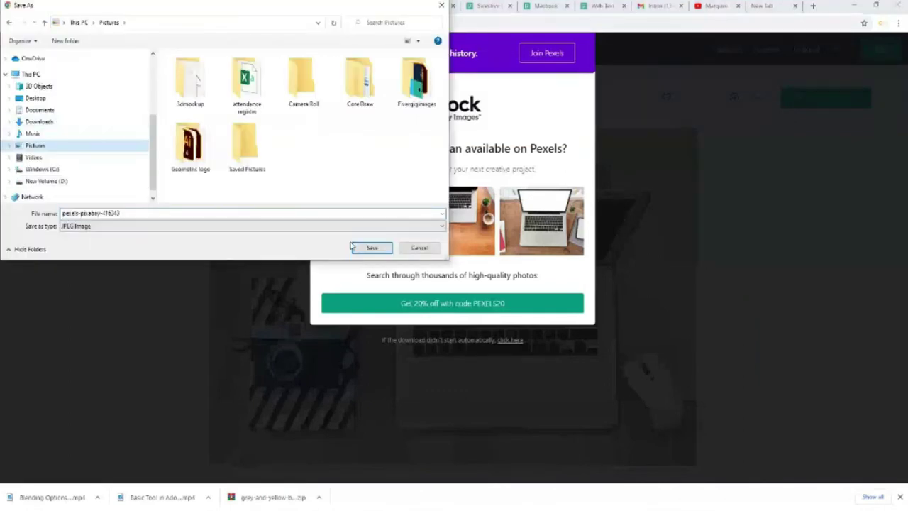
pyautogui.click(353, 246)
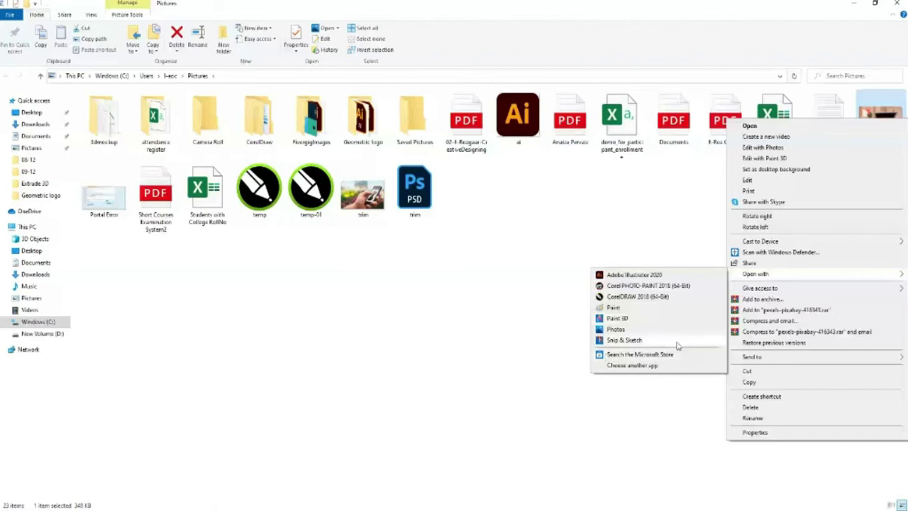
# - Open pexels-pixabay-416343.jpg in Adobe Photoshop 2020 through Open with, using More apps
pyautogui.click(625, 366)
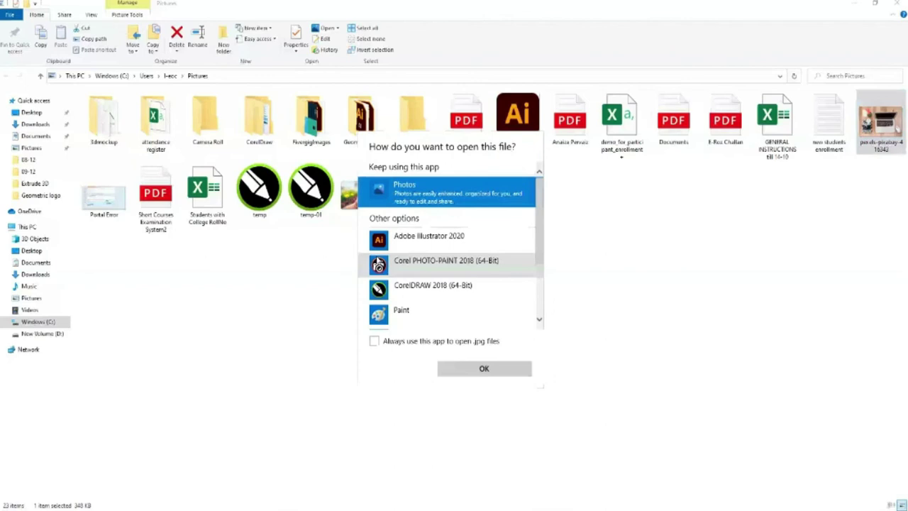
pyautogui.scroll(-3, 459, 299)
pyautogui.scroll(1, 459, 300)
pyautogui.scroll(-1, 459, 299)
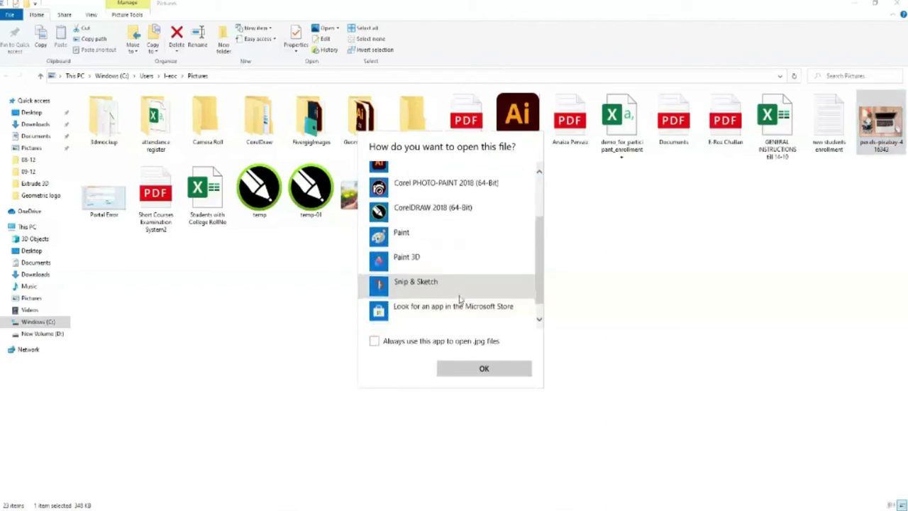
pyautogui.scroll(-1, 460, 300)
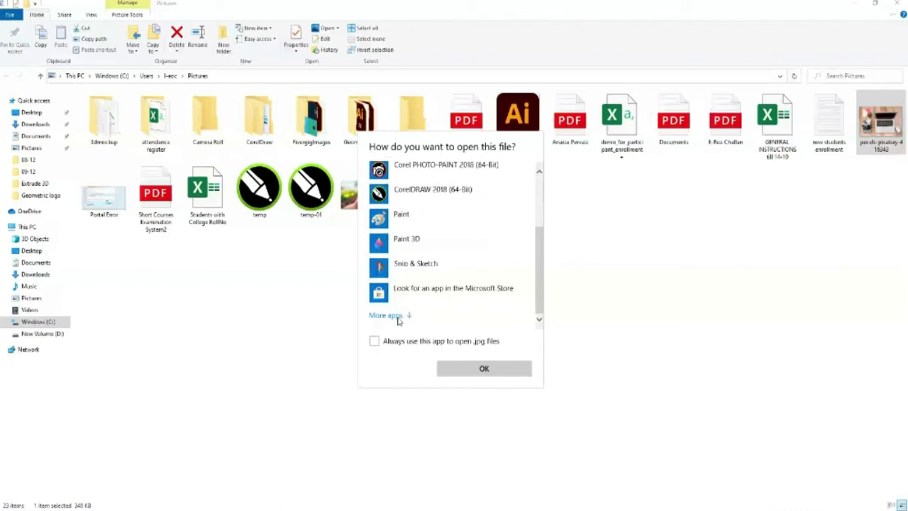
pyautogui.click(388, 316)
pyautogui.scroll(-3, 462, 280)
pyautogui.click(460, 194)
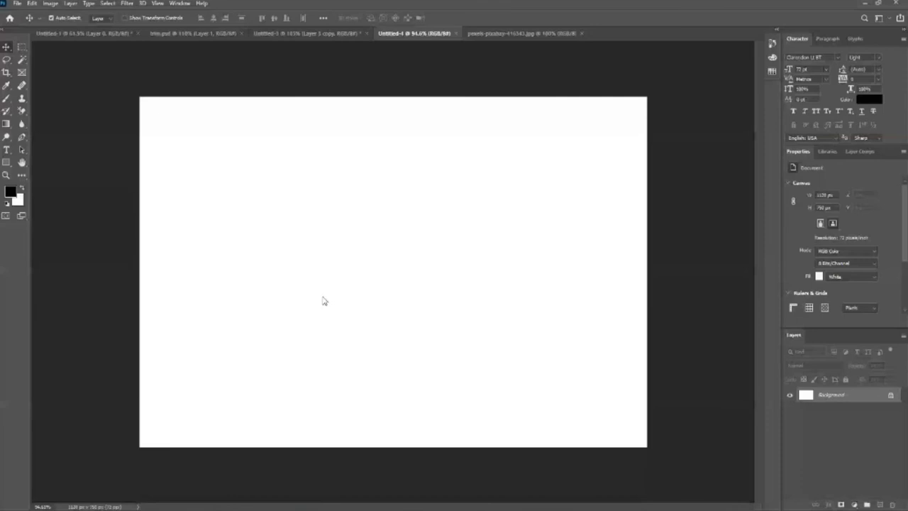
# - Fit the desk photo to the window and dismiss the locked-layer nudge error
pyautogui.press('z')
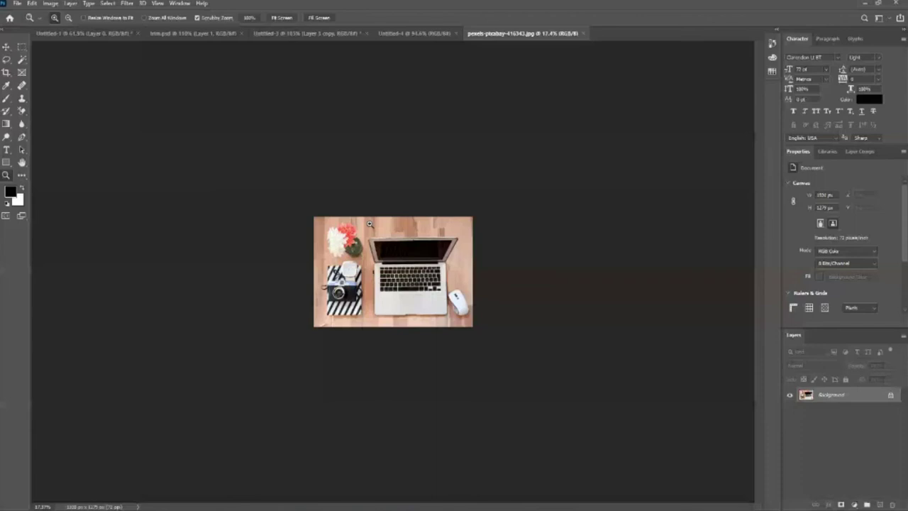
pyautogui.hotkey('ctrl', '0')
pyautogui.press('v')
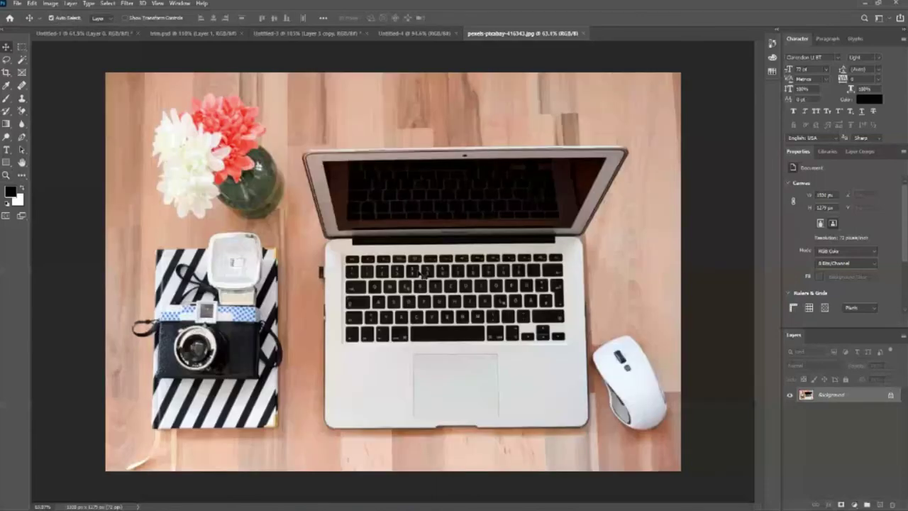
pyautogui.press('Right')
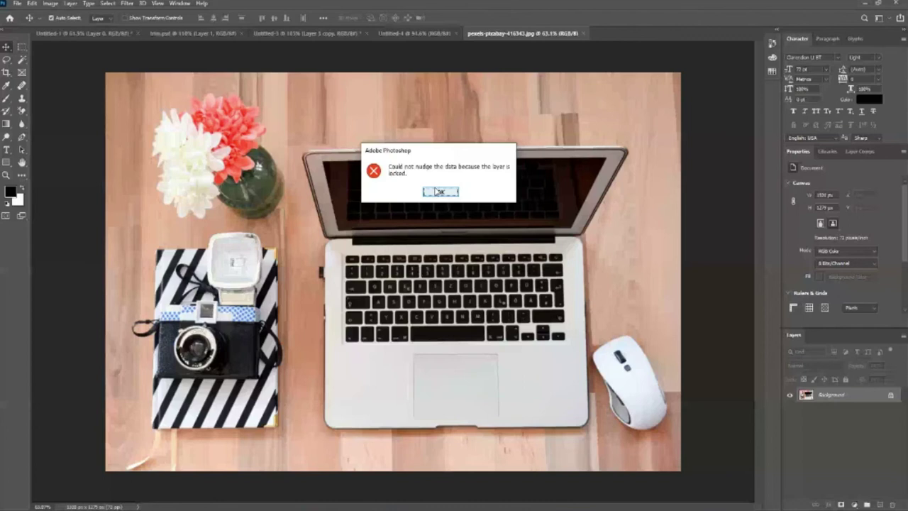
pyautogui.click(438, 191)
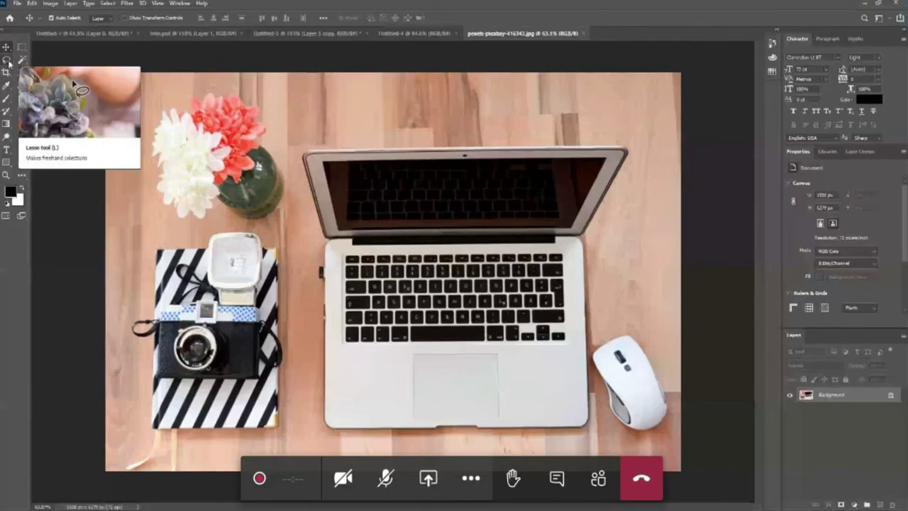
# - Lasso-select the vase with its red and white flowers
pyautogui.click(7, 61)
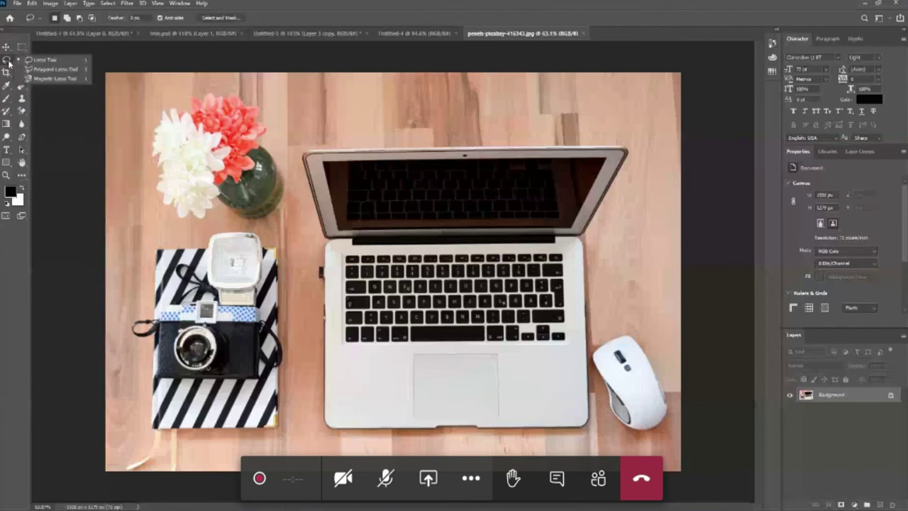
pyautogui.click(47, 61)
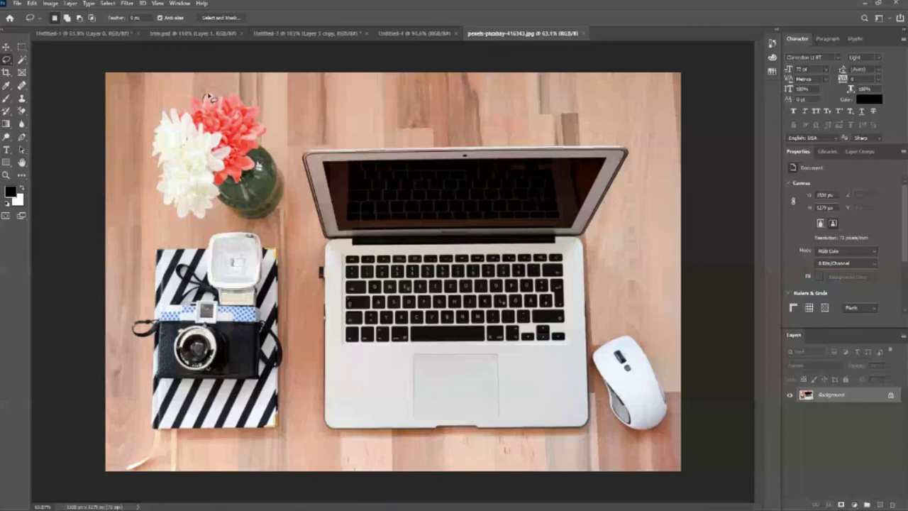
pyautogui.moveTo(210, 97); pyautogui.dragTo(274, 160)
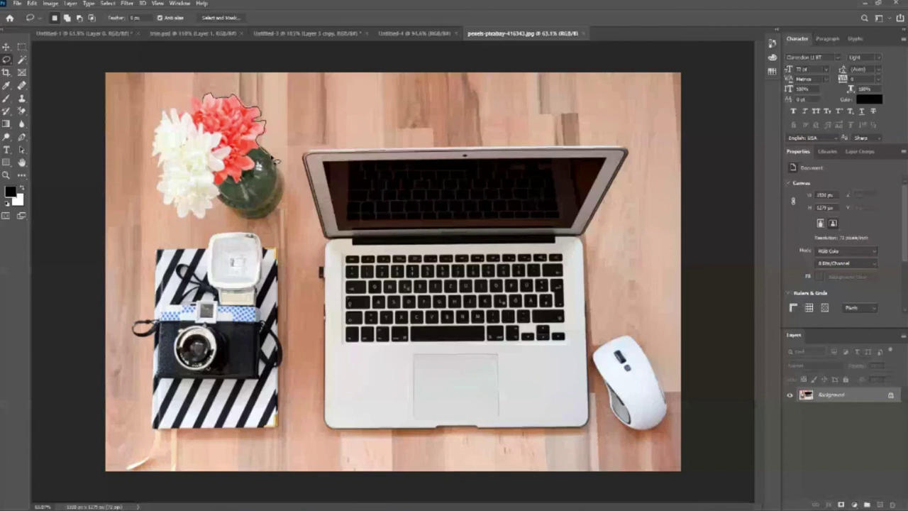
pyautogui.moveTo(274, 160)
pyautogui.mouseDown()
pyautogui.moveTo(183, 221)
pyautogui.moveTo(161, 162)
pyautogui.moveTo(164, 117)
pyautogui.moveTo(205, 106)
pyautogui.mouseUp()
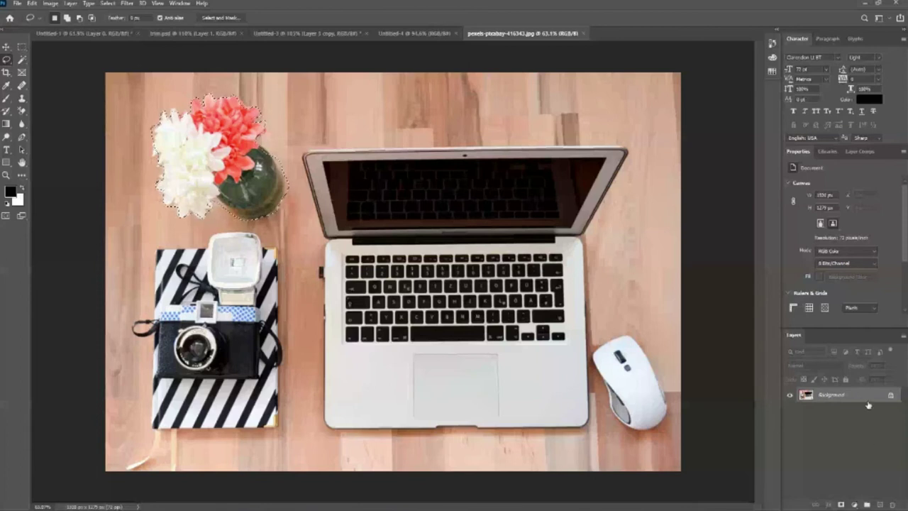
# - Unlock the Background layer, copy the flower vase to Layer 1, and reselect Layer 0
pyautogui.click(891, 396)
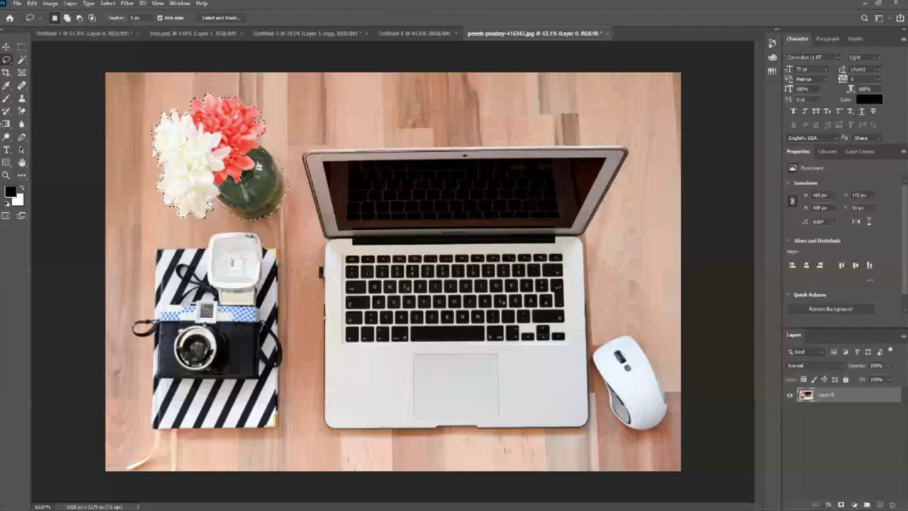
pyautogui.press('v')
pyautogui.moveTo(198, 165)
pyautogui.mouseDown()
pyautogui.moveTo(197, 149)
pyautogui.moveTo(200, 179)
pyautogui.moveTo(219, 165)
pyautogui.mouseUp()
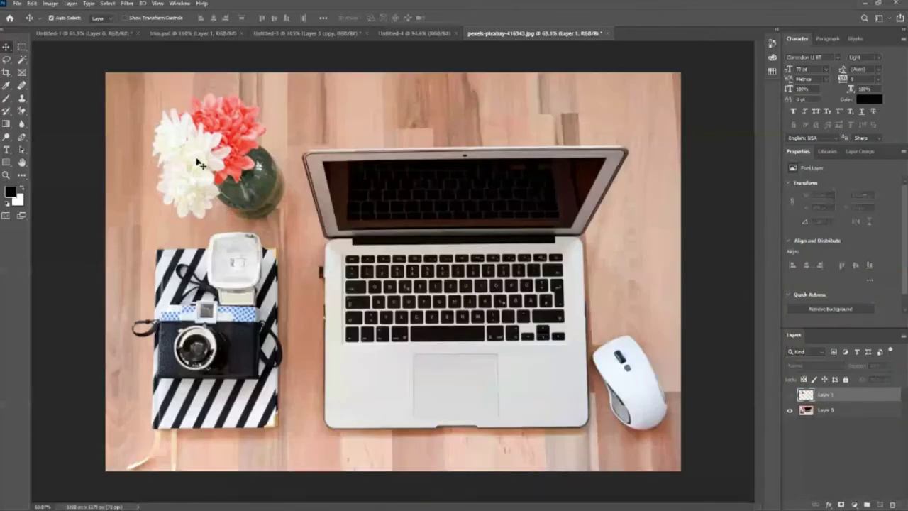
pyautogui.click(199, 163)
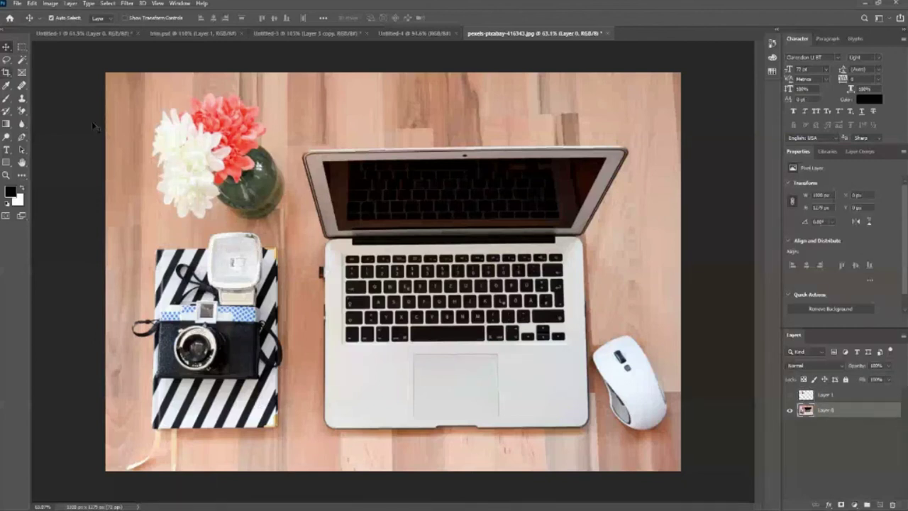
pyautogui.moveTo(7, 60); pyautogui.dragTo(45, 75)
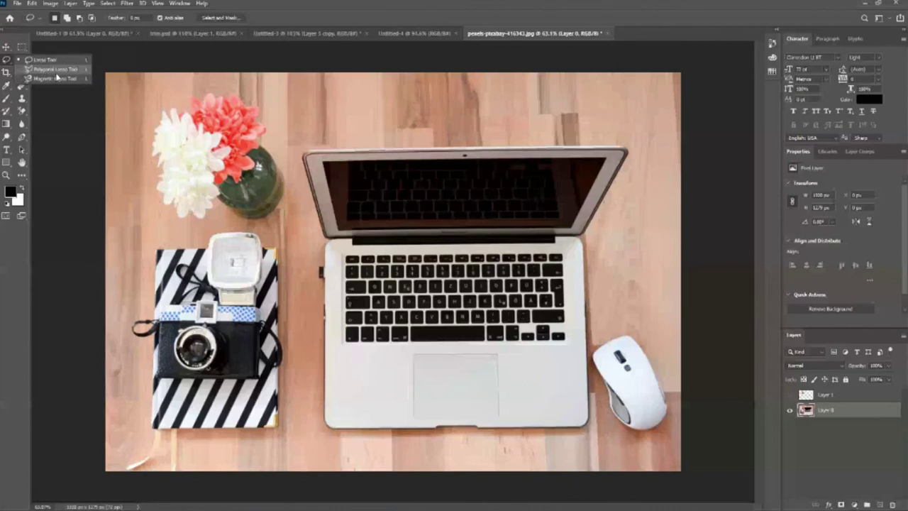
# - Trace the laptop with the Magnetic Lasso, copy it to Layer 2 and reposition it
pyautogui.click(57, 77)
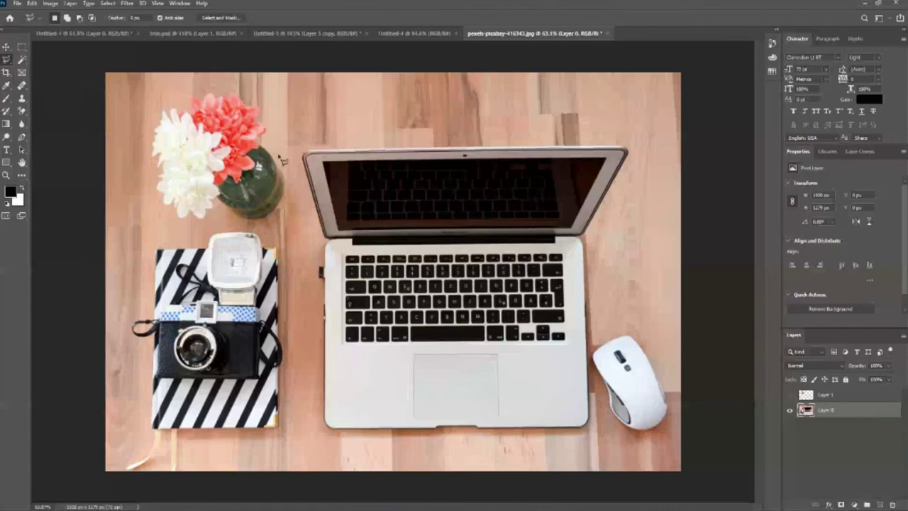
pyautogui.click(305, 153)
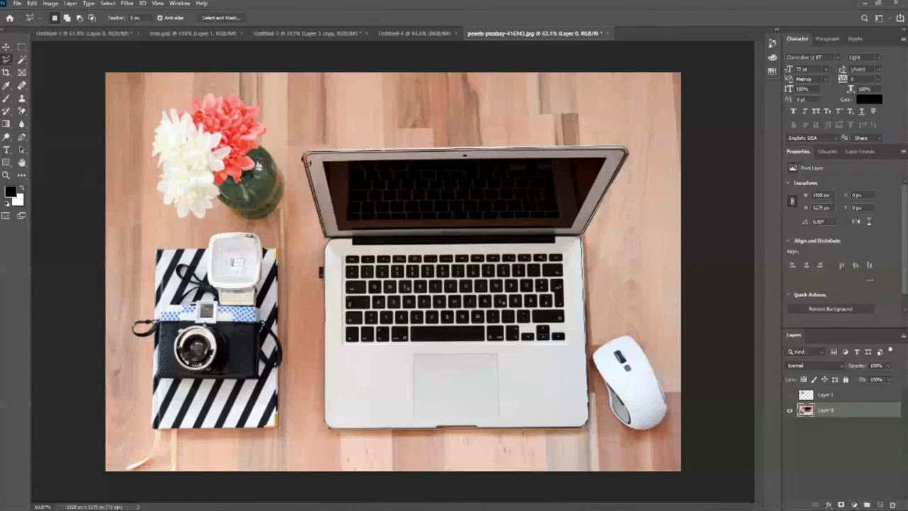
pyautogui.click(306, 162)
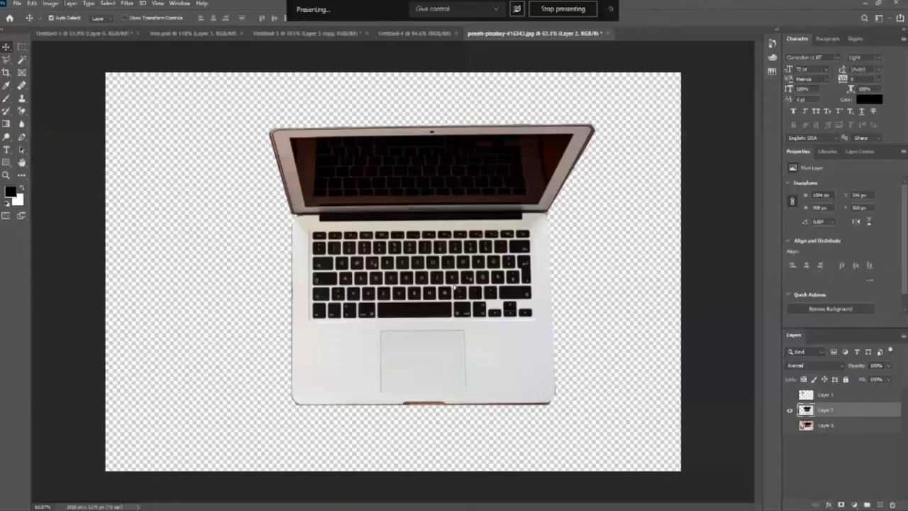
pyautogui.moveTo(438, 370)
pyautogui.mouseDown()
pyautogui.moveTo(417, 395)
pyautogui.moveTo(410, 387)
pyautogui.mouseUp()
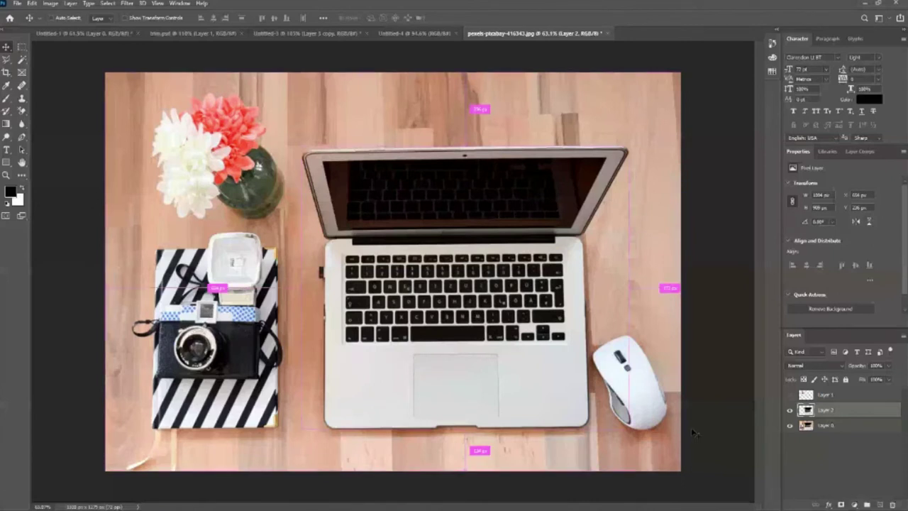
# - Outline the camera flash and striped notebook corners with the Polygonal Lasso Tool
pyautogui.click(6, 59)
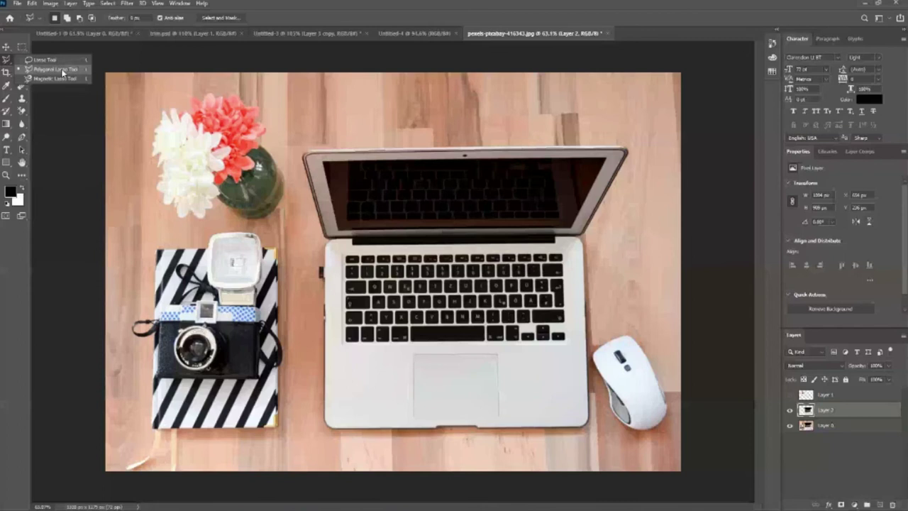
pyautogui.click(62, 71)
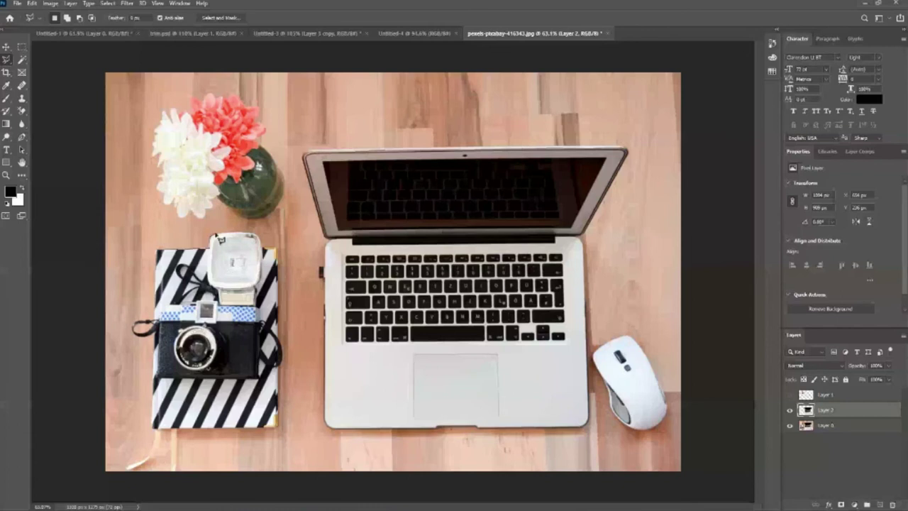
pyautogui.click(217, 236)
pyautogui.click(261, 241)
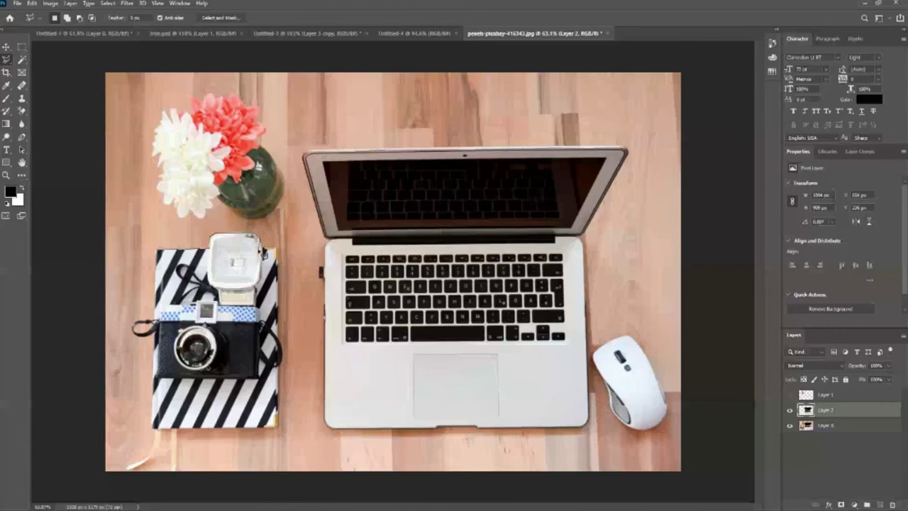
pyautogui.click(280, 249)
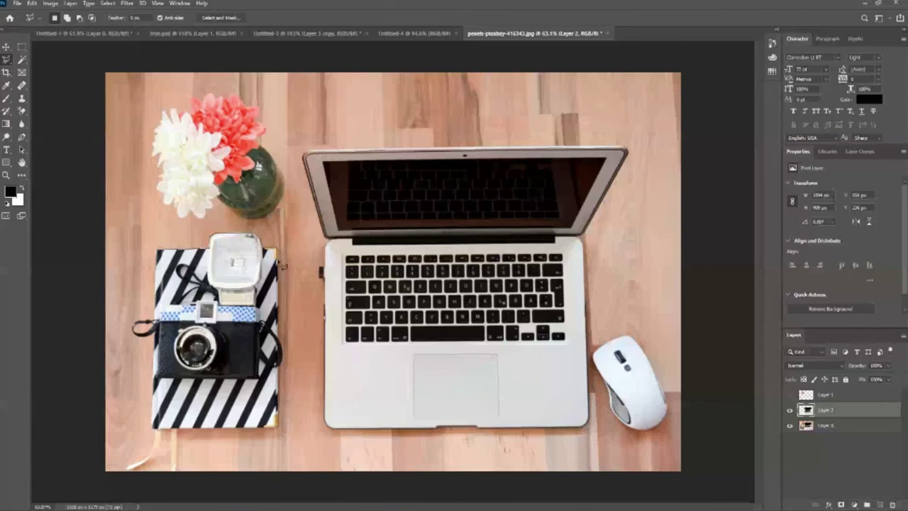
pyautogui.click(279, 430)
pyautogui.click(153, 430)
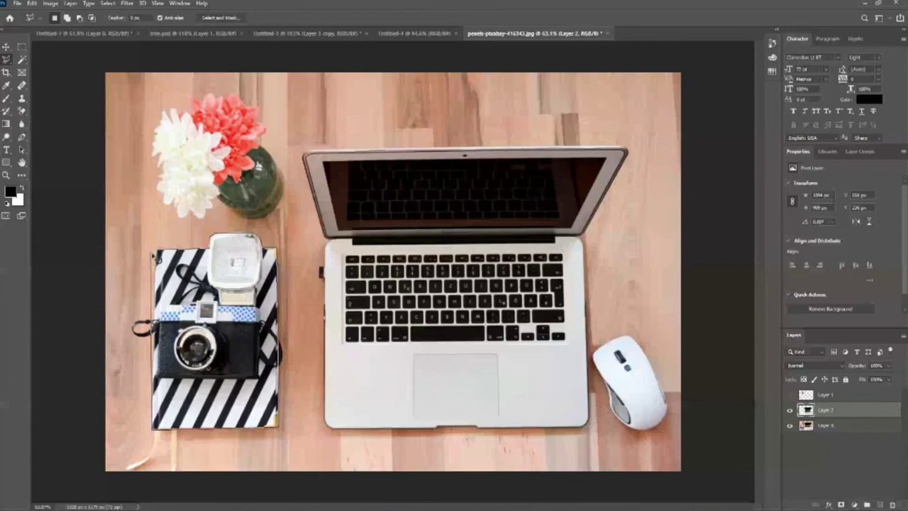
# - Attempt copying the selection with Ctrl+J and dismiss the empty-selection error
pyautogui.hotkey('ctrl', 'j')
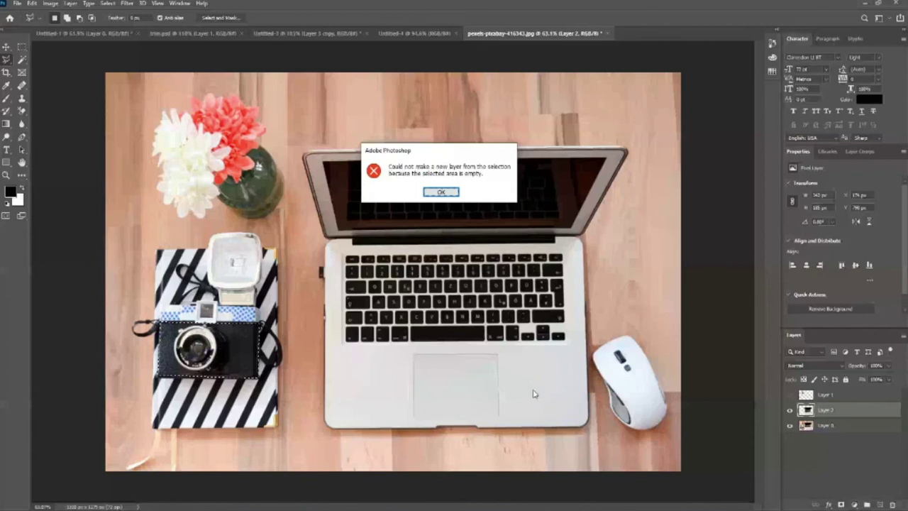
pyautogui.press('Return')
pyautogui.press('v')
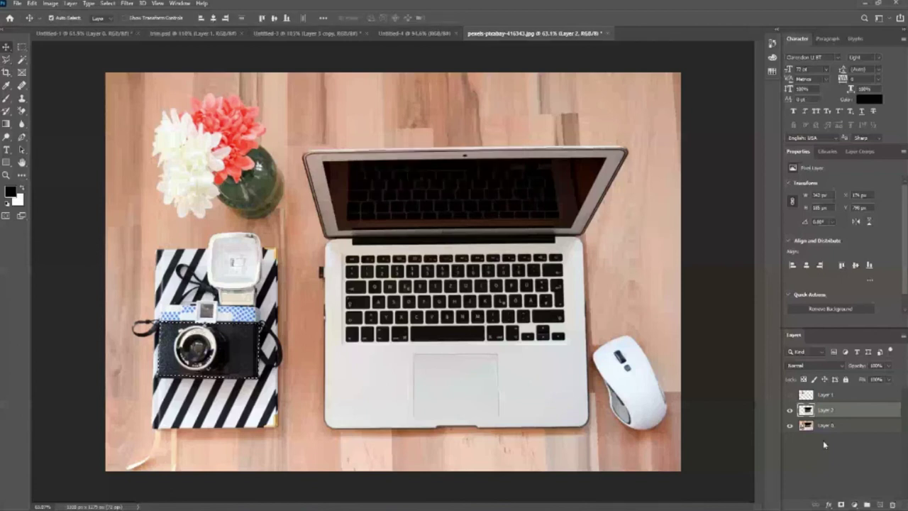
# - Copy the camera and notebook from Layer 0 onto a new Layer 3
pyautogui.click(823, 425)
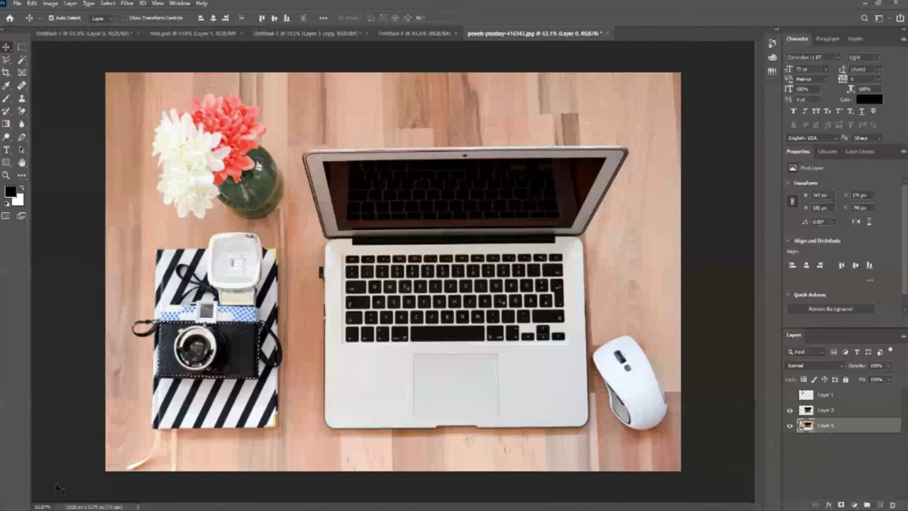
pyautogui.hotkey('ctrl', 'j')
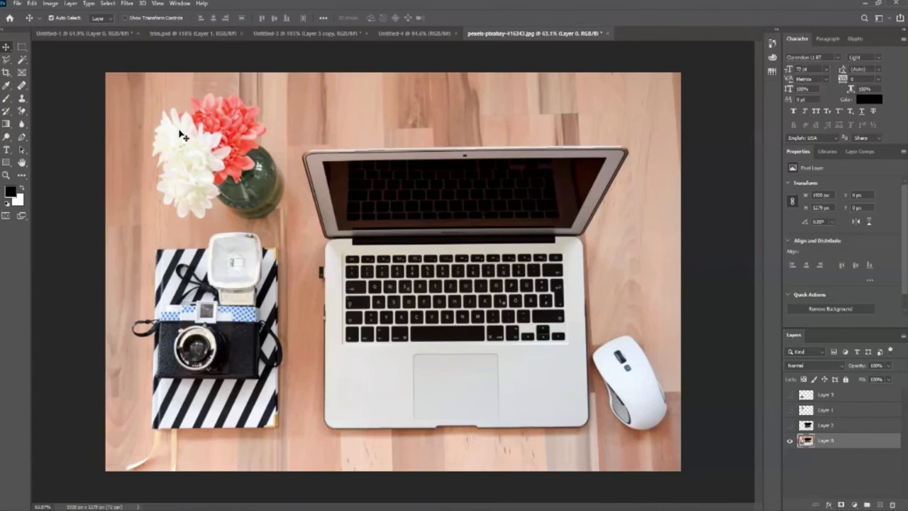
pyautogui.rightClick(6, 59)
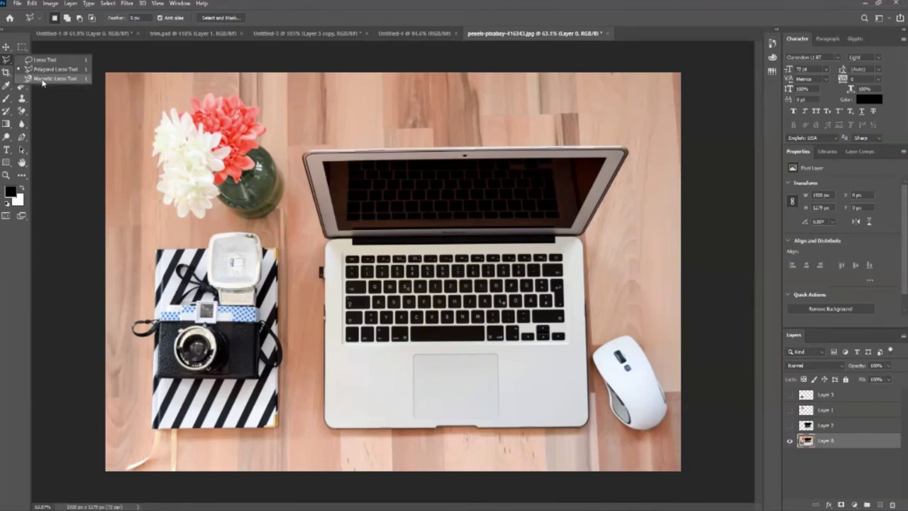
# - Trace a Magnetic Lasso outline around the flowers and vase, then zoom in on them
pyautogui.click(44, 78)
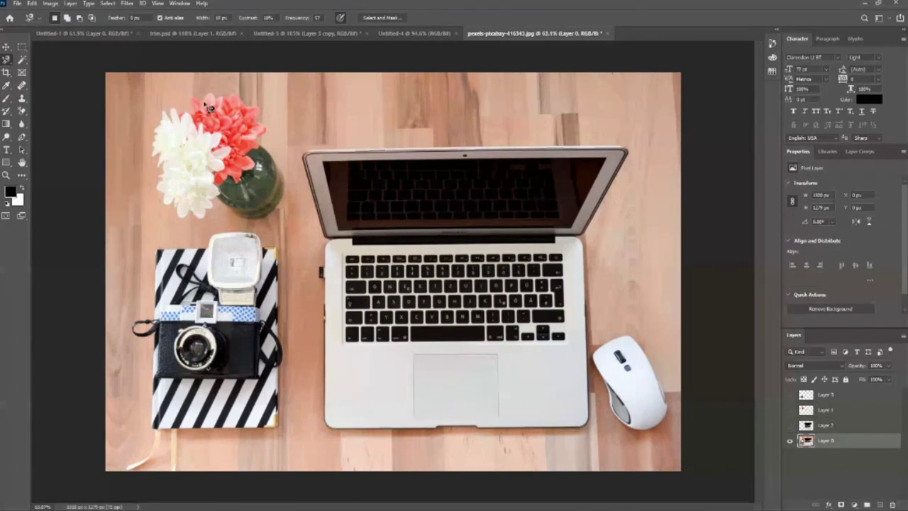
pyautogui.click(205, 104)
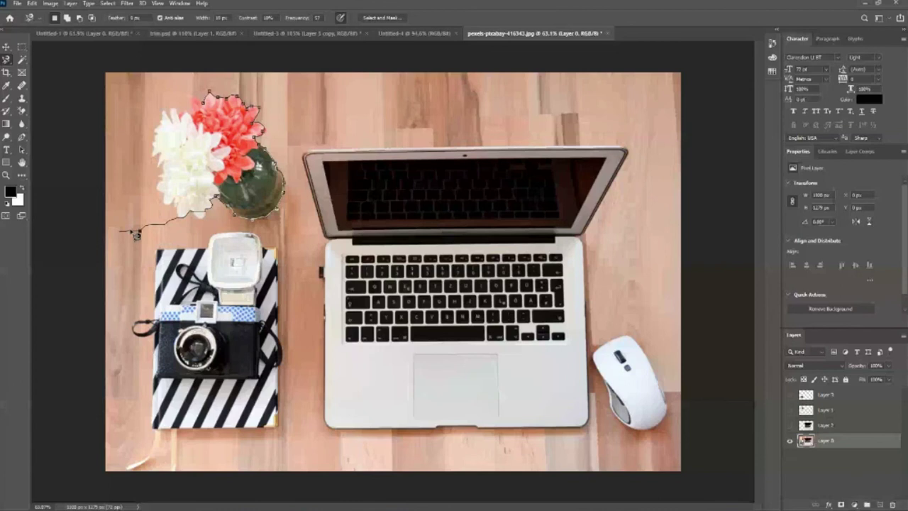
pyautogui.press('Return')
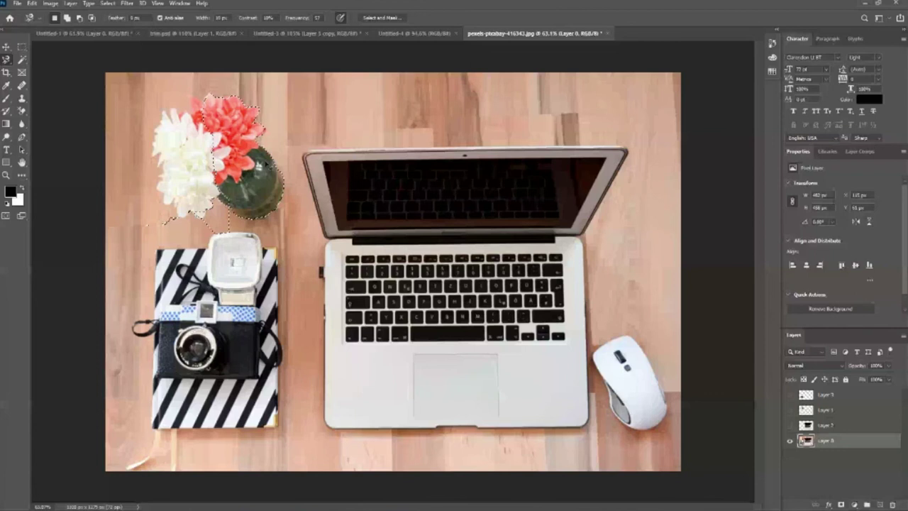
pyautogui.keyDown('shift'); pyautogui.click(165, 222); pyautogui.keyUp('shift')
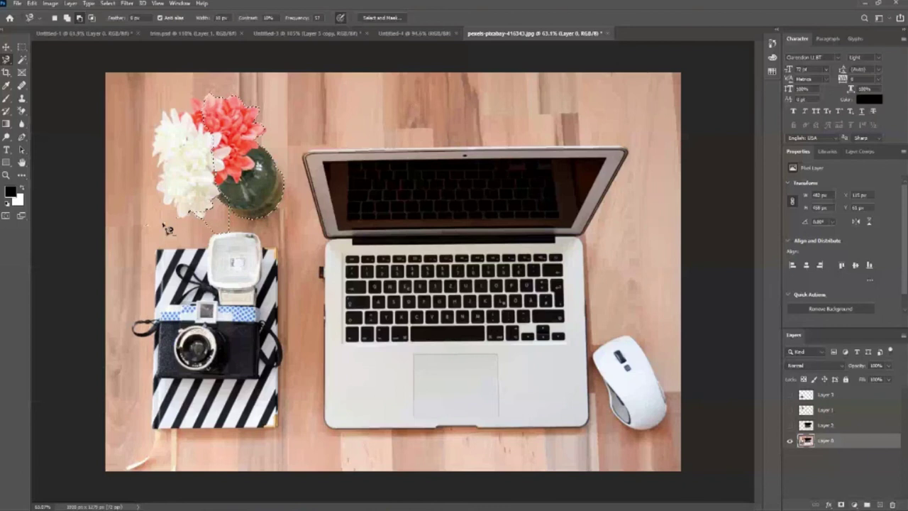
pyautogui.press('z')
pyautogui.moveTo(167, 228); pyautogui.dragTo(244, 264)
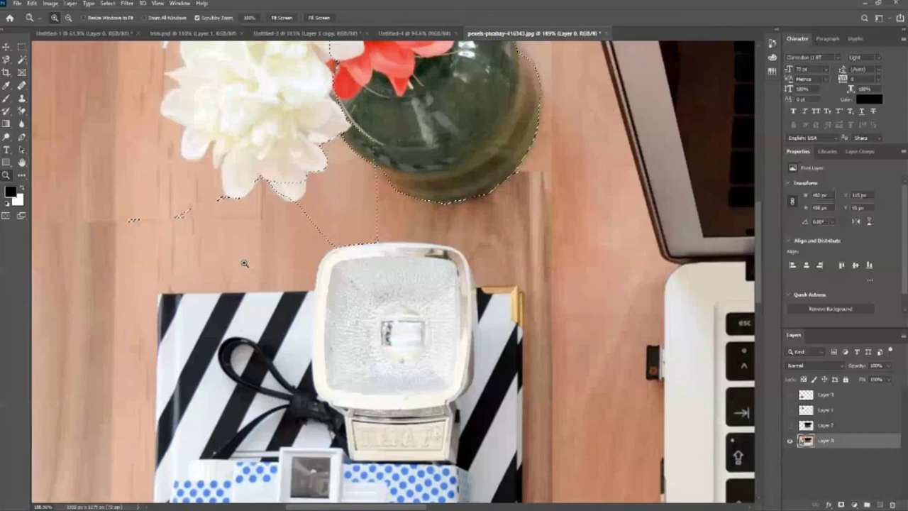
# - Discard the unfinished trace and ready the Magnetic Lasso for a fresh outline
pyautogui.press('l')
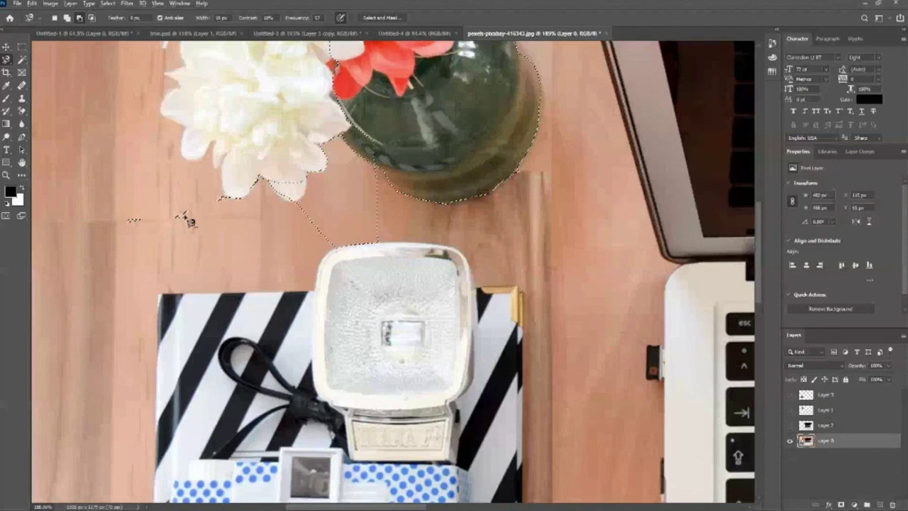
pyautogui.press('Escape')
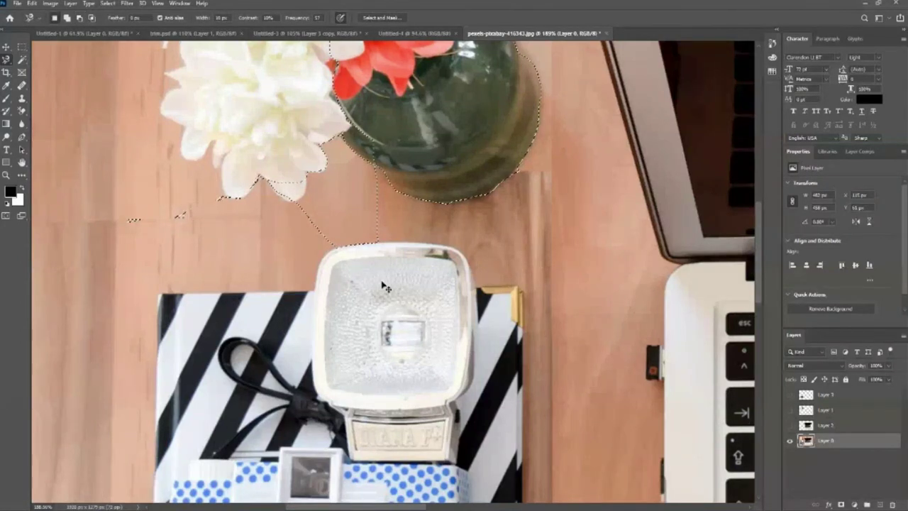
pyautogui.scroll(1, 333, 276)
pyautogui.scroll(1, 321, 298)
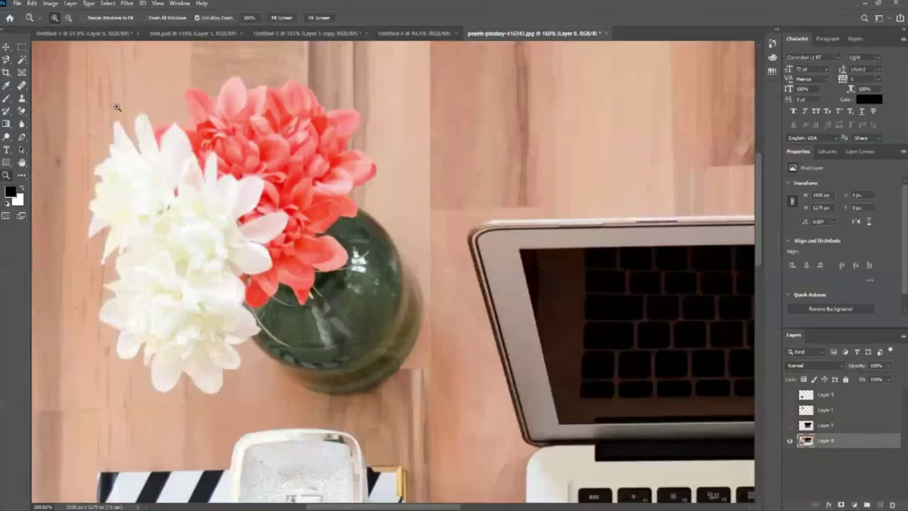
pyautogui.press('l')
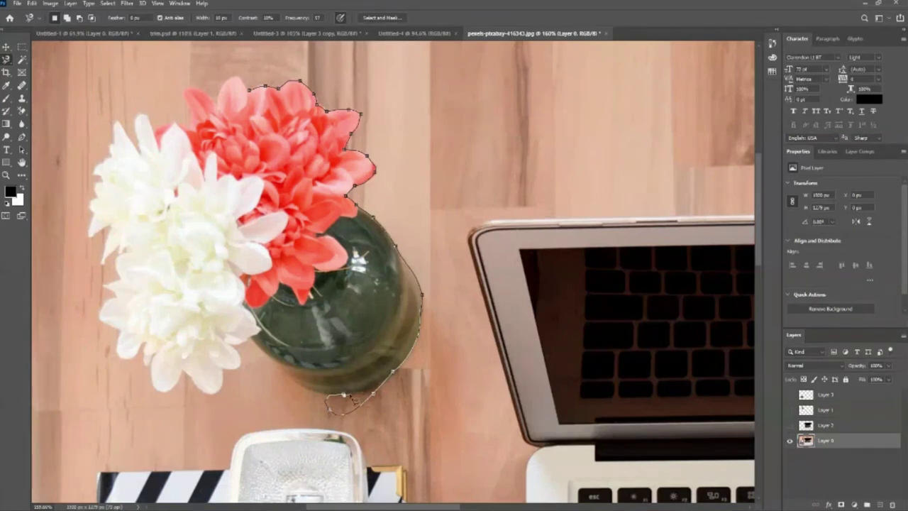
# - Close and deselect the first outline, then restart the Magnetic Lasso at the top red flower
pyautogui.click(345, 396)
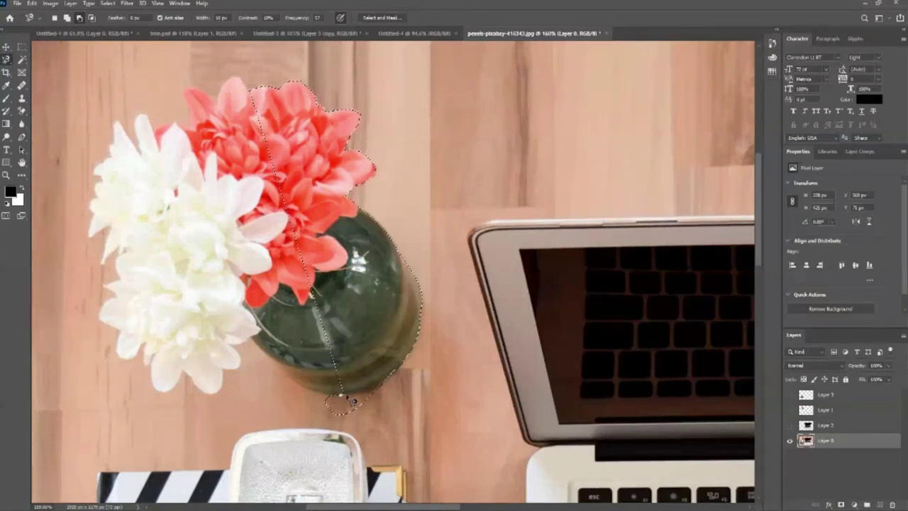
pyautogui.hotkey('ctrl', 'd')
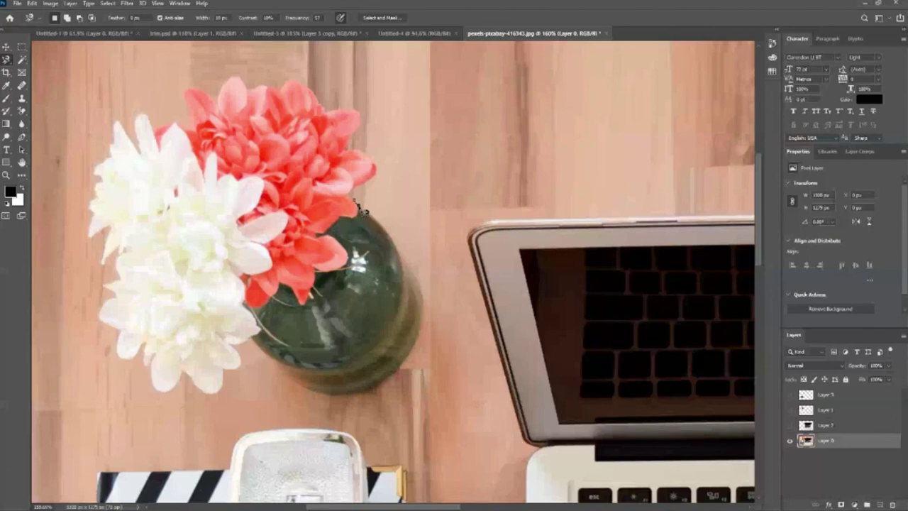
pyautogui.click(359, 209)
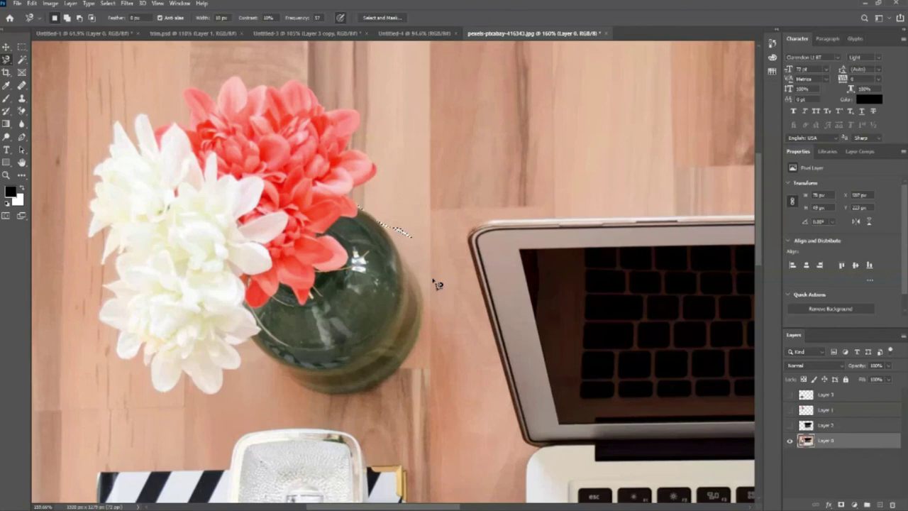
pyautogui.scroll(1, 437, 285)
pyautogui.click(218, 133)
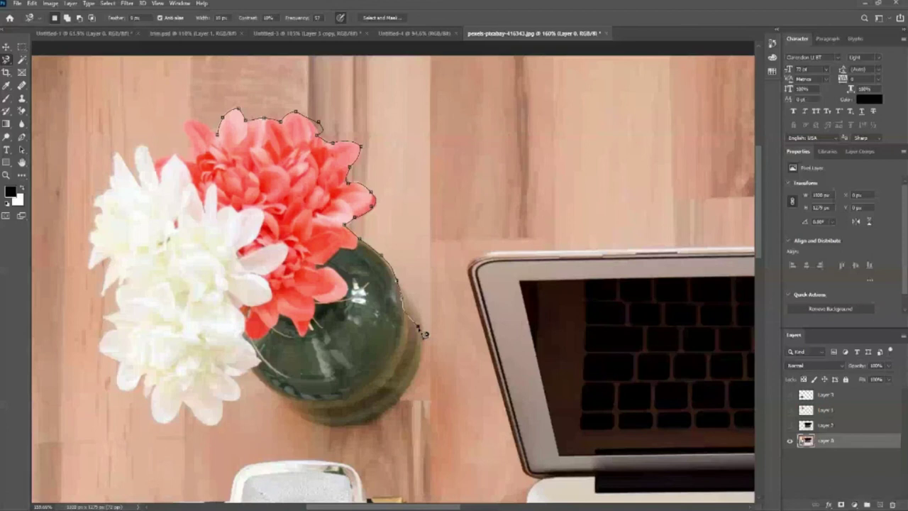
# - Finish the outline along the vase bottom and white petals, then copy it to Layer 4
pyautogui.moveTo(424, 334)
pyautogui.mouseDown()
pyautogui.moveTo(186, 408)
pyautogui.moveTo(153, 383)
pyautogui.moveTo(135, 389)
pyautogui.moveTo(121, 333)
pyautogui.mouseUp()
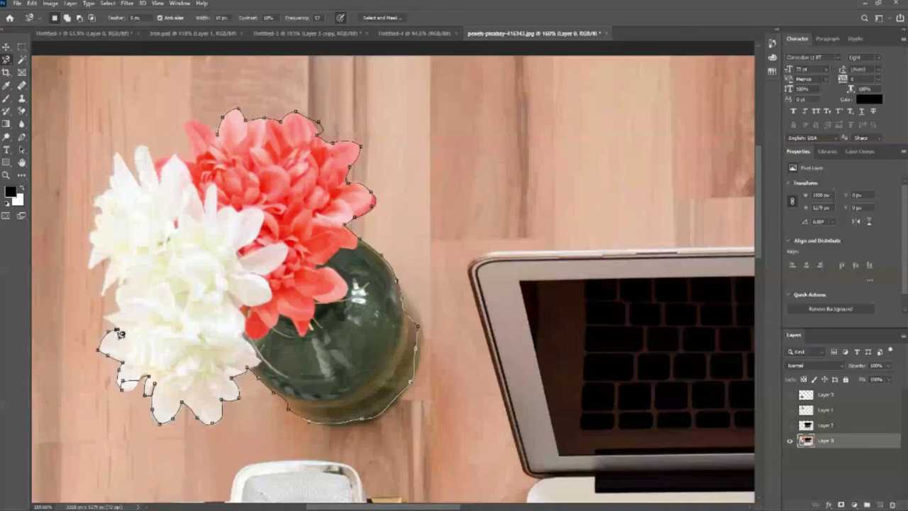
pyautogui.moveTo(120, 333)
pyautogui.mouseDown()
pyautogui.moveTo(131, 288)
pyautogui.moveTo(111, 299)
pyautogui.moveTo(97, 277)
pyautogui.moveTo(122, 165)
pyautogui.moveTo(150, 192)
pyautogui.moveTo(160, 170)
pyautogui.moveTo(206, 142)
pyautogui.moveTo(191, 146)
pyautogui.moveTo(188, 122)
pyautogui.moveTo(277, 171)
pyautogui.moveTo(280, 191)
pyautogui.moveTo(236, 212)
pyautogui.mouseUp()
pyautogui.click(222, 141)
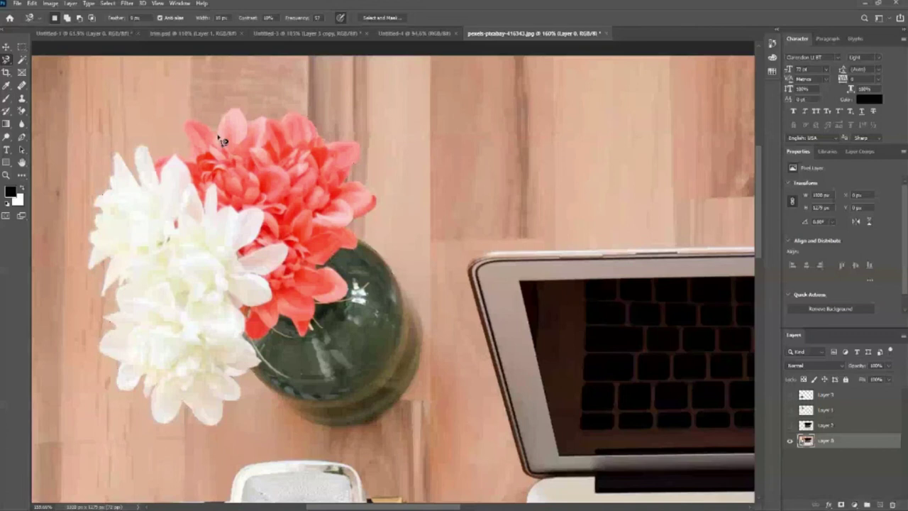
pyautogui.hotkey('ctrl', 'j')
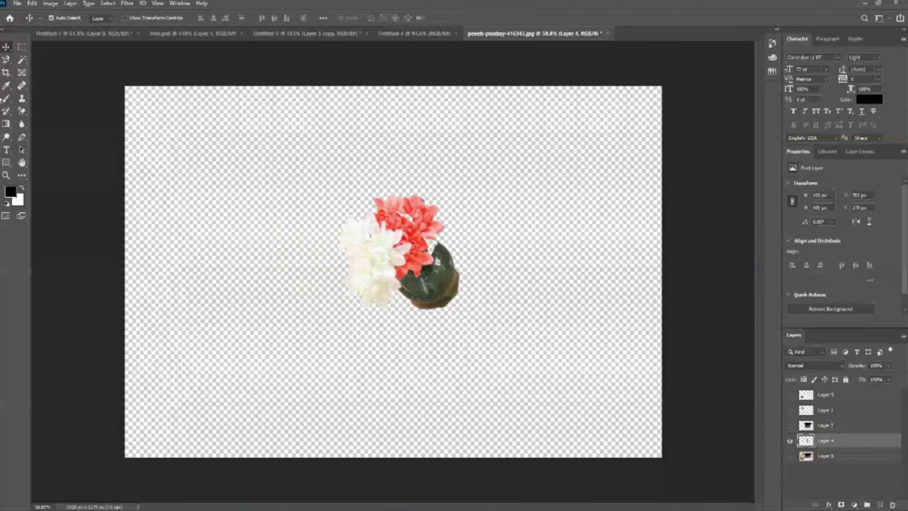
# - Nudge Layer 4 slightly, show Layer 0, hide Layer 4, and make Layer 0 active
pyautogui.moveTo(436, 261)
pyautogui.mouseDown()
pyautogui.moveTo(430, 253)
pyautogui.moveTo(440, 260)
pyautogui.mouseUp()
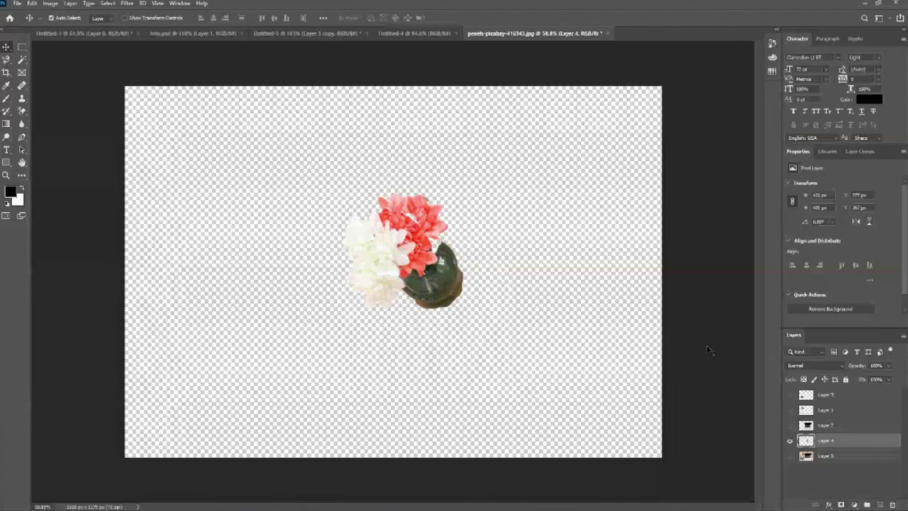
pyautogui.click(790, 455)
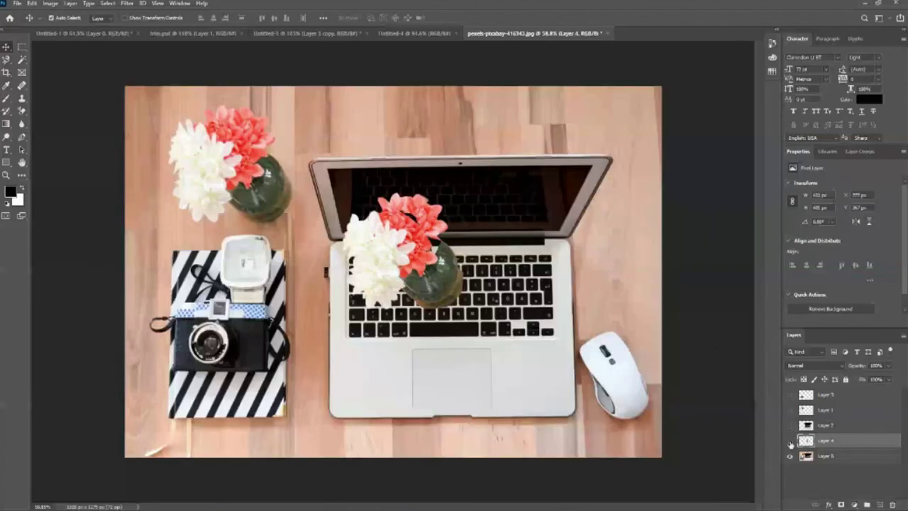
pyautogui.click(790, 440)
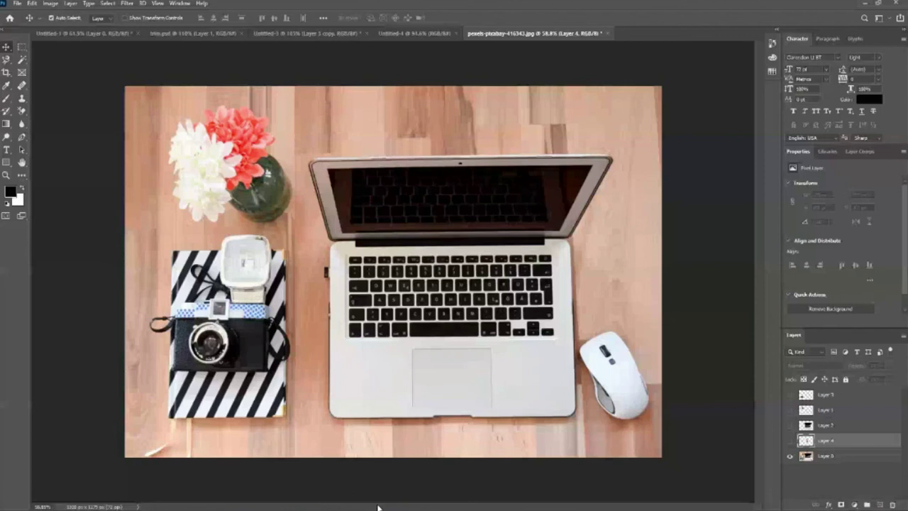
pyautogui.hotkey('alt', '[')
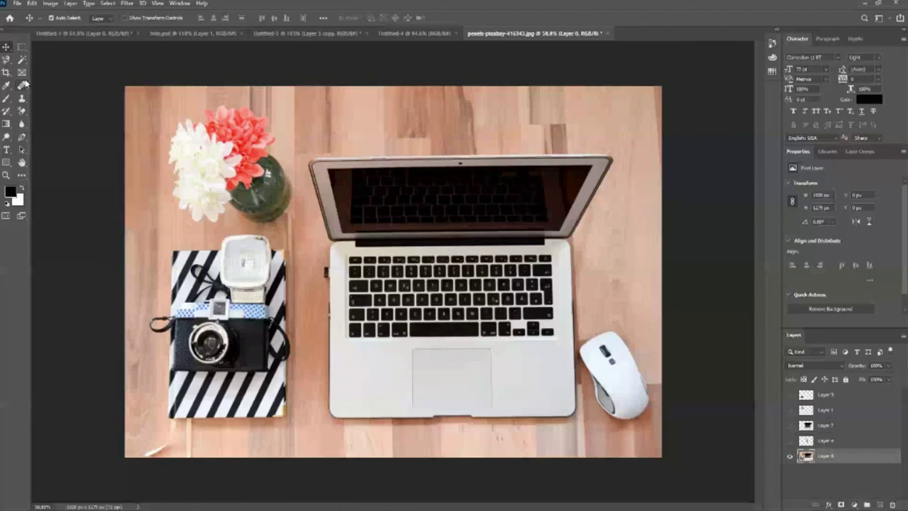
# - Clone wood texture over the desk mouse using a smaller Clone Stamp brush
pyautogui.click(22, 100)
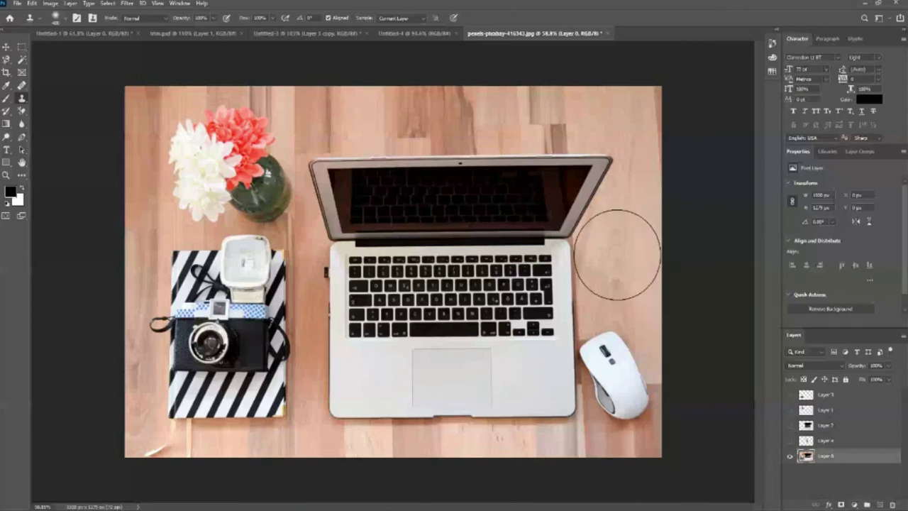
pyautogui.keyDown('alt'); pyautogui.click(617, 255); pyautogui.keyUp('alt')
pyautogui.moveTo(611, 363)
pyautogui.mouseDown()
pyautogui.moveTo(622, 376)
pyautogui.moveTo(621, 368)
pyautogui.mouseUp()
pyautogui.hotkey('ctrl', 'z')
pyautogui.moveTo(618, 365); pyautogui.dragTo(619, 370)
pyautogui.hotkey('ctrl', 'z')
pyautogui.press('[')
pyautogui.press('[')
pyautogui.press('[')
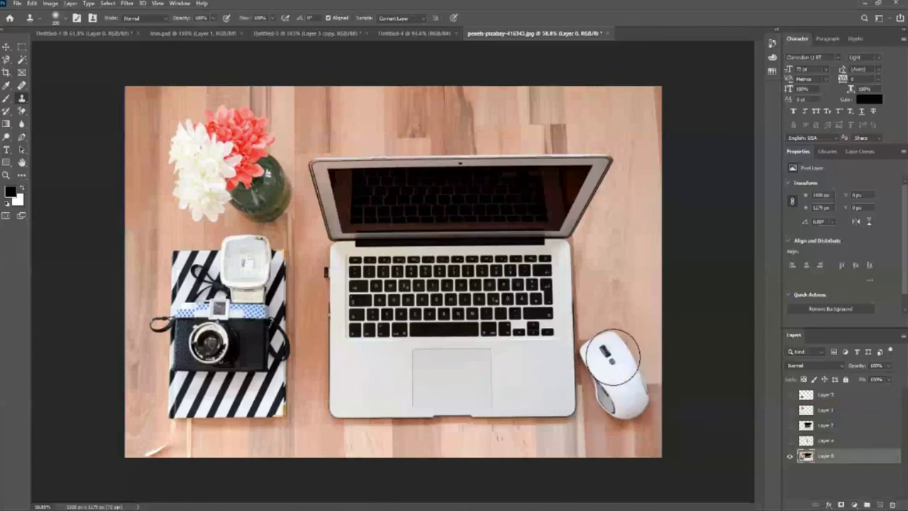
pyautogui.moveTo(610, 358)
pyautogui.mouseDown()
pyautogui.moveTo(632, 397)
pyautogui.moveTo(608, 354)
pyautogui.mouseUp()
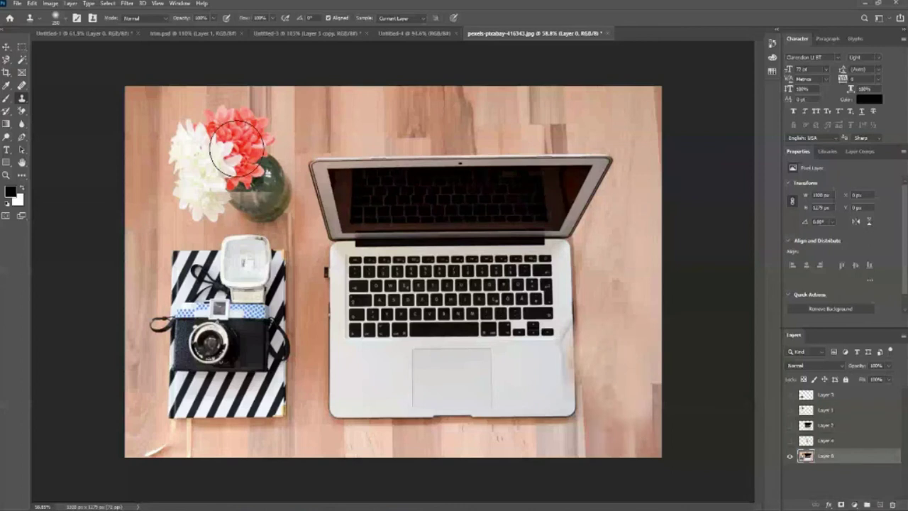
# - Sample clean upper-right wood and clone it over the vase and white flowers
pyautogui.keyDown('alt'); pyautogui.click(621, 97); pyautogui.keyUp('alt')
pyautogui.click(239, 154)
pyautogui.moveTo(243, 121)
pyautogui.mouseDown()
pyautogui.moveTo(197, 138)
pyautogui.moveTo(203, 146)
pyautogui.moveTo(204, 137)
pyautogui.moveTo(198, 178)
pyautogui.moveTo(203, 192)
pyautogui.moveTo(260, 189)
pyautogui.mouseUp()
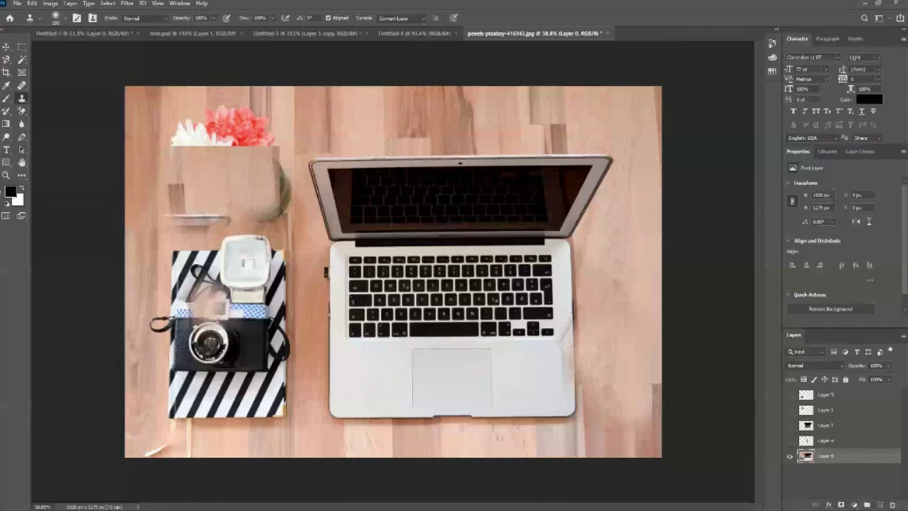
pyautogui.click(22, 85)
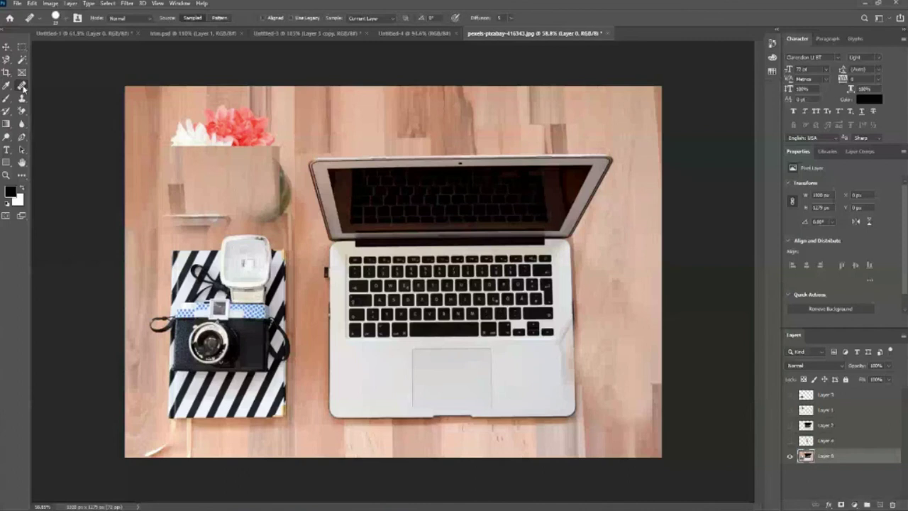
# - Dismiss the Spot Healing Brush info messages and heal one stroke over the box, laptop and camera
pyautogui.click(22, 85)
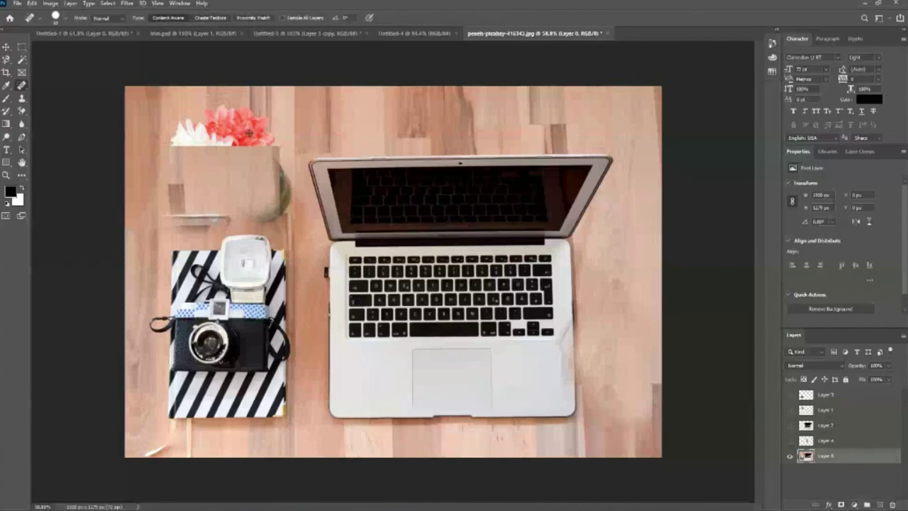
pyautogui.keyDown('alt'); pyautogui.click(249, 132); pyautogui.keyUp('alt')
pyautogui.press('Return')
pyautogui.keyDown('alt'); pyautogui.click(228, 131); pyautogui.keyUp('alt')
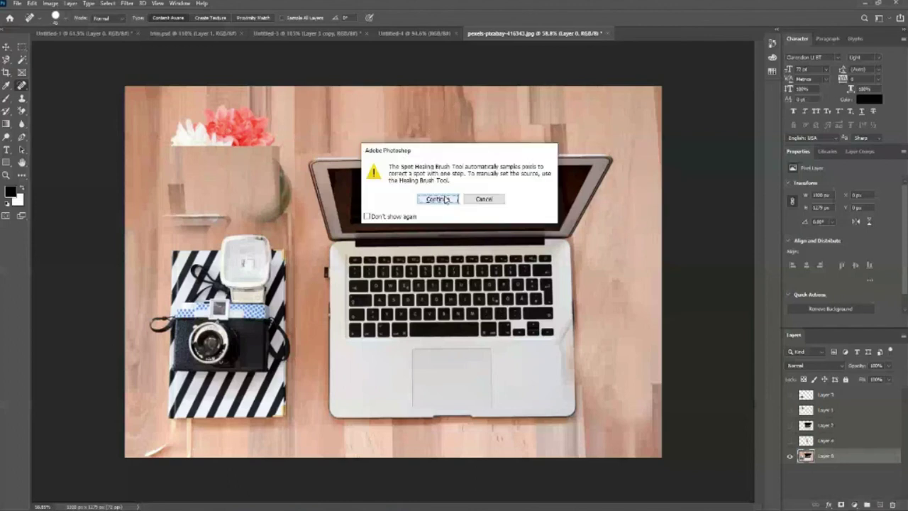
pyautogui.click(438, 200)
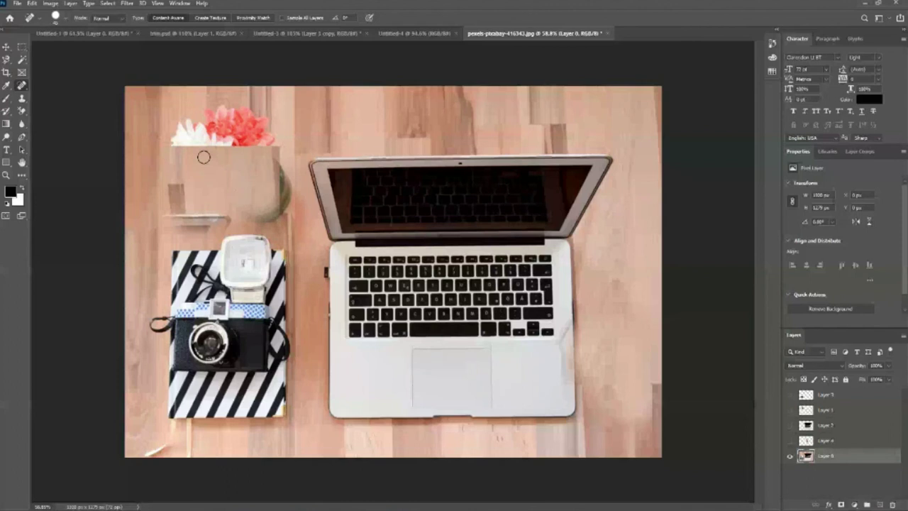
pyautogui.moveTo(204, 157); pyautogui.dragTo(216, 334)
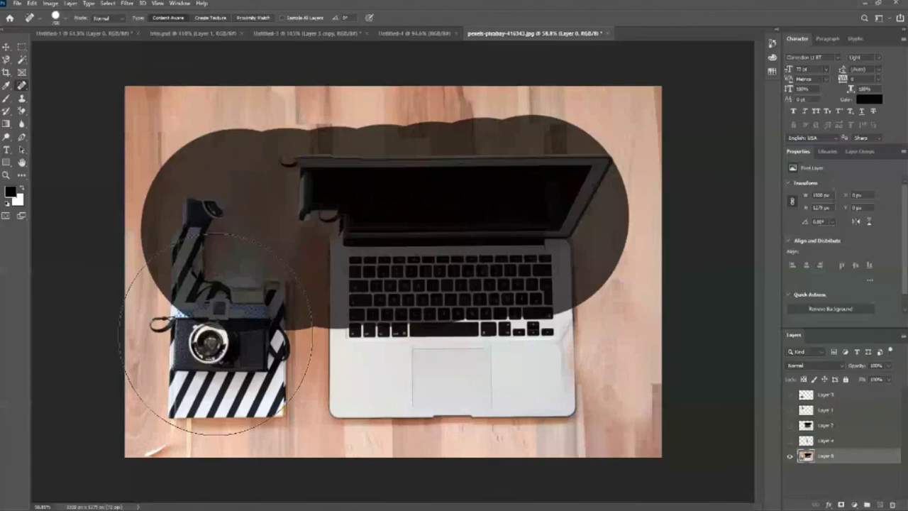